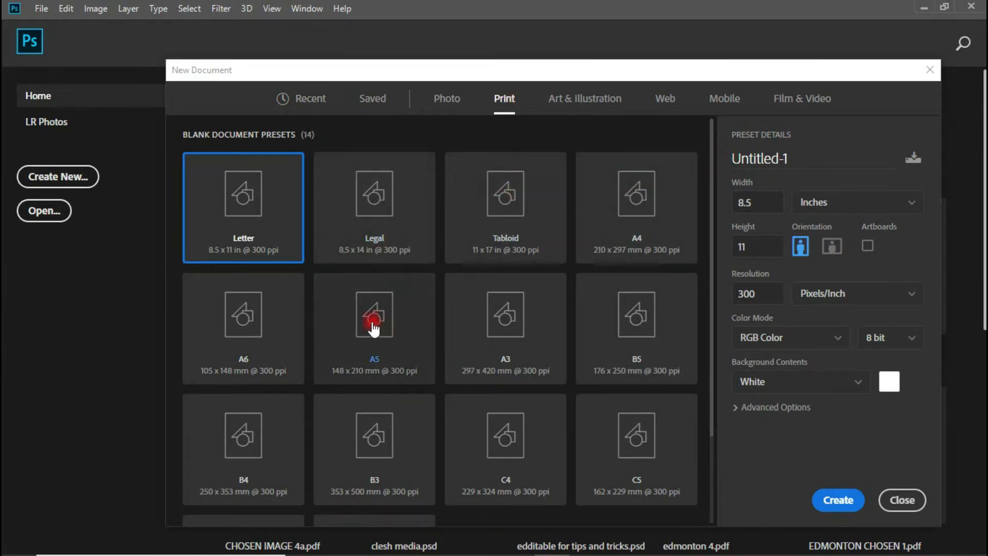
Step: Choose the A5 print preset for the new document and name it klothing flyer
{"action": "left_click", "coordinate": [378, 353]}
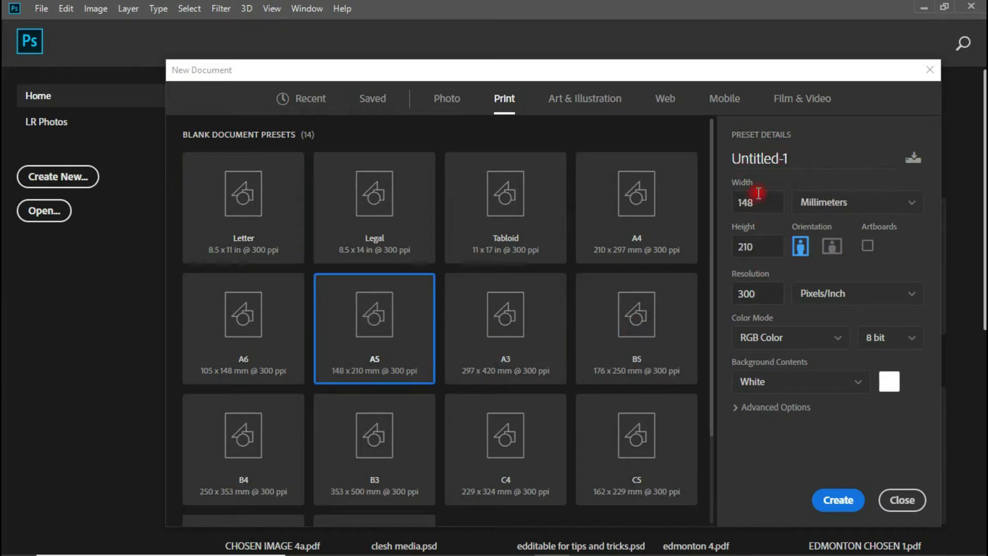
{"action": "left_click_drag", "start_coordinate": [805, 155], "coordinate": [760, 158]}
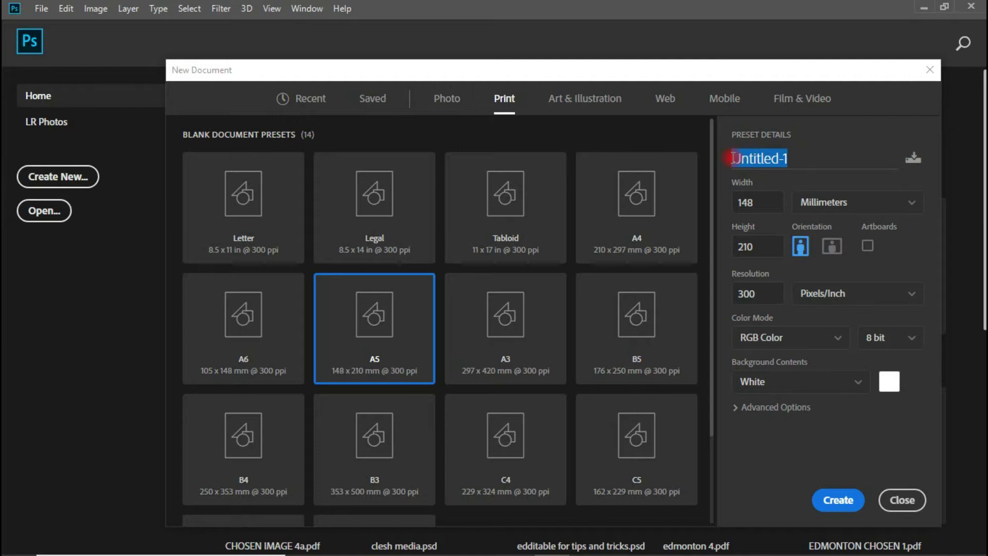
{"action": "type", "text": "Klothing f"}
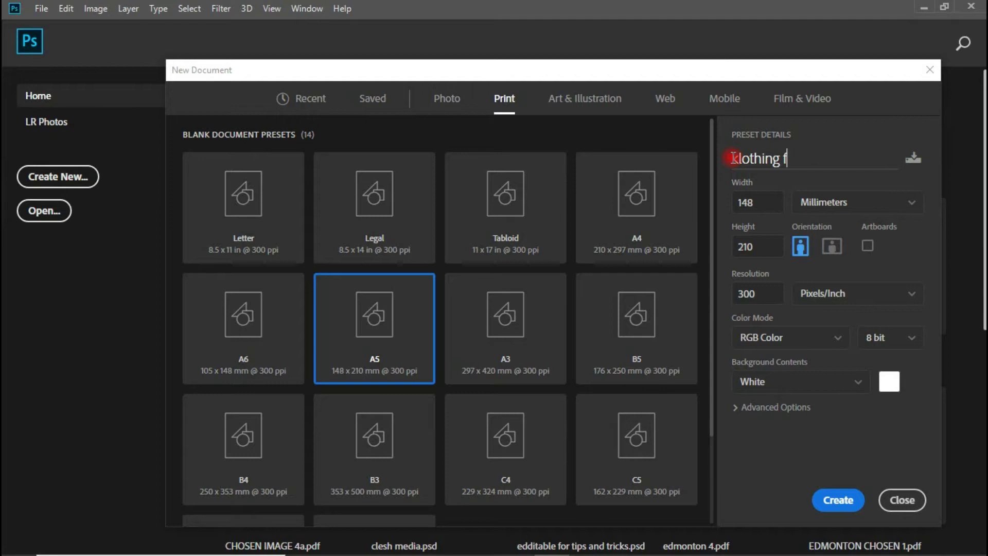
{"action": "type", "text": "lyer"}
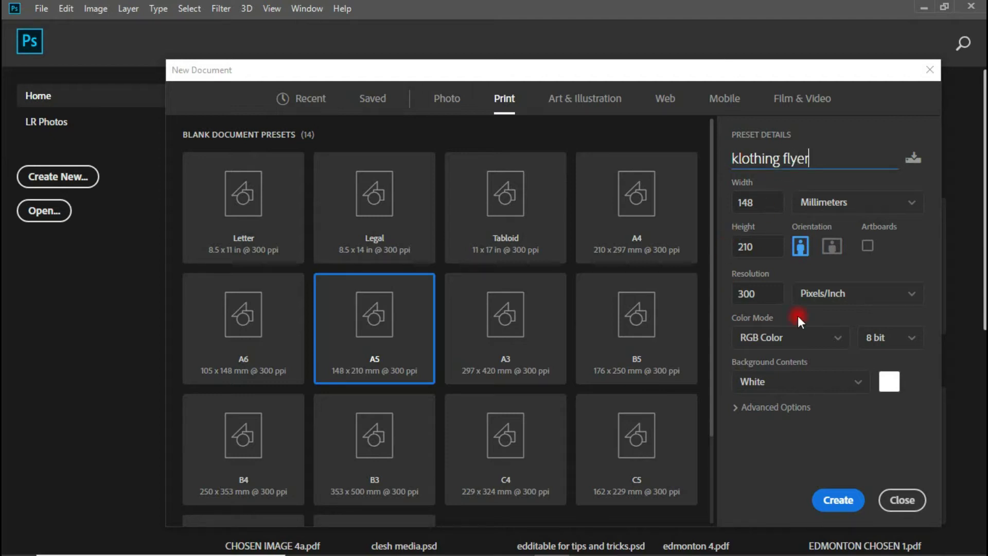
Step: Set the document's color mode to RGB Color and create the document
{"action": "left_click", "coordinate": [799, 344]}
{"action": "left_click", "coordinate": [775, 443]}
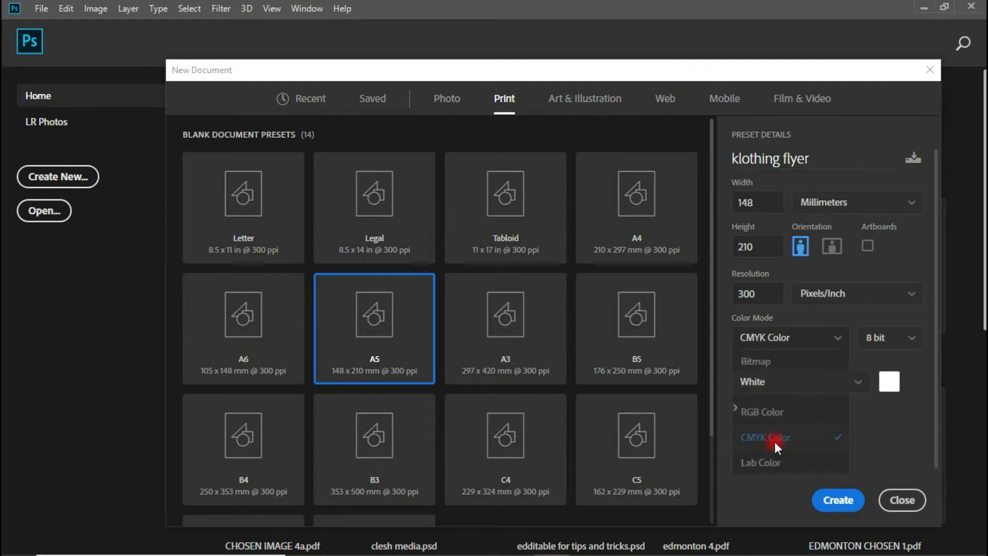
{"action": "left_click", "coordinate": [809, 342]}
{"action": "mouse_move", "coordinate": [810, 344]}
{"action": "left_mouse_down"}
{"action": "mouse_move", "coordinate": [772, 392]}
{"action": "mouse_move", "coordinate": [777, 409]}
{"action": "left_mouse_up"}
{"action": "left_click", "coordinate": [777, 410]}
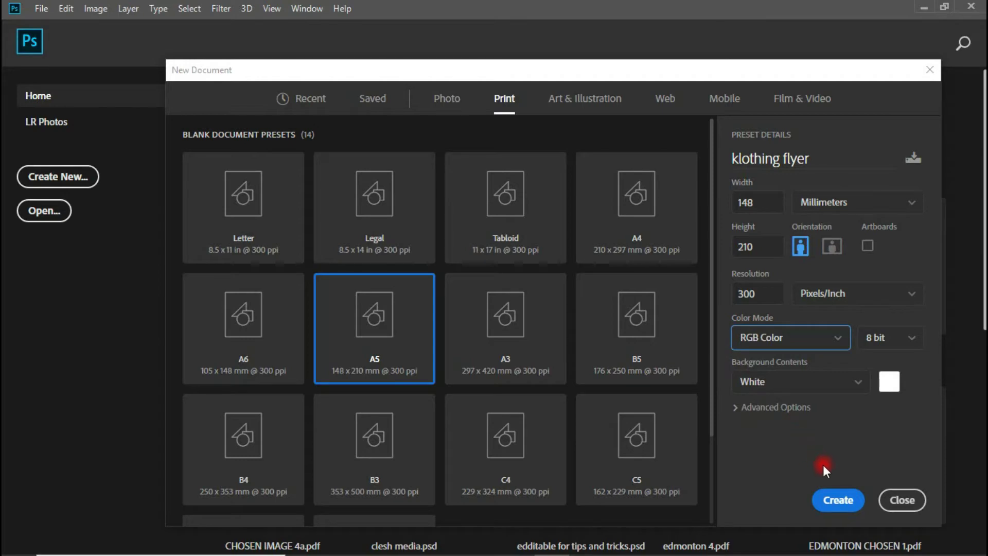
{"action": "left_click", "coordinate": [836, 500]}
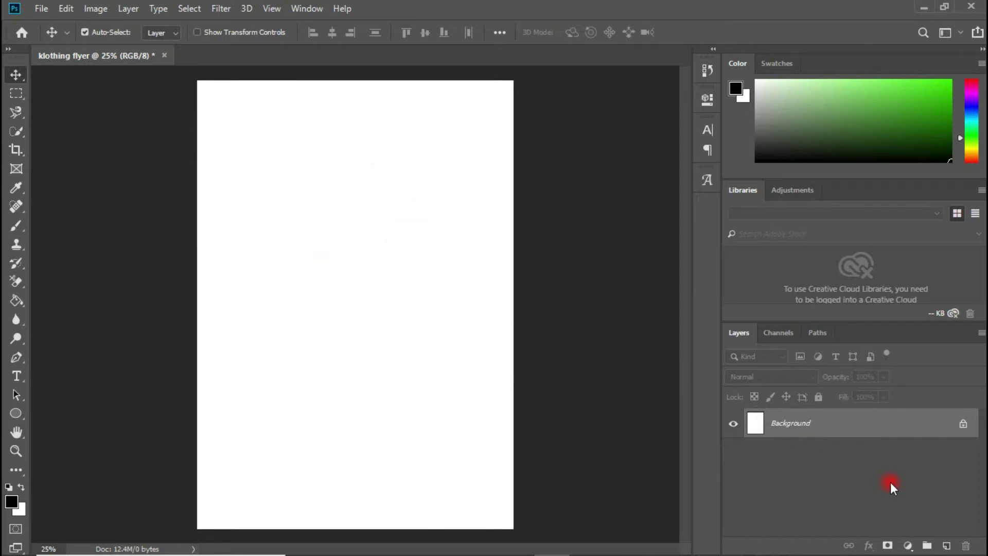
Step: Add a Solid Color fill layer with the colour f9bd44 above the background
{"action": "left_click", "coordinate": [908, 545]}
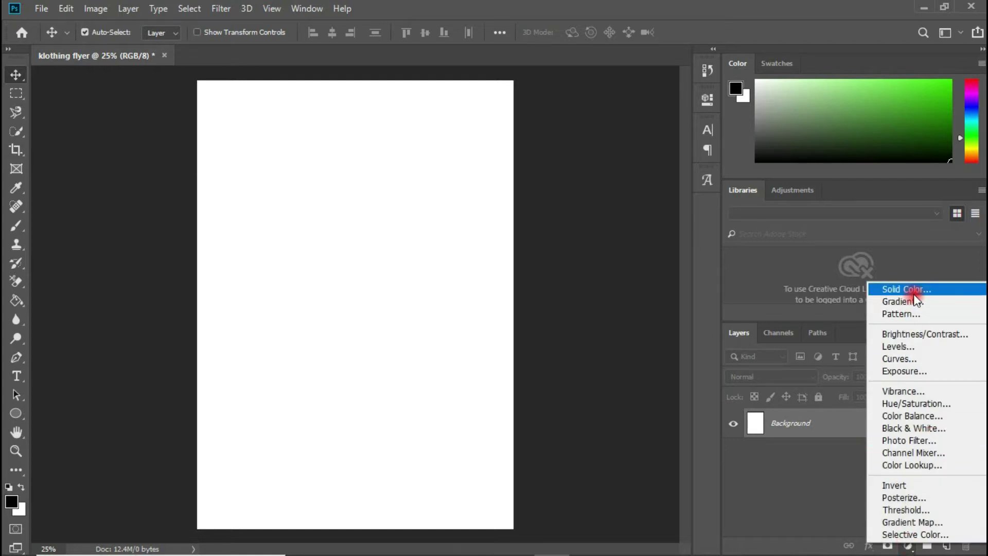
{"action": "left_click", "coordinate": [914, 291]}
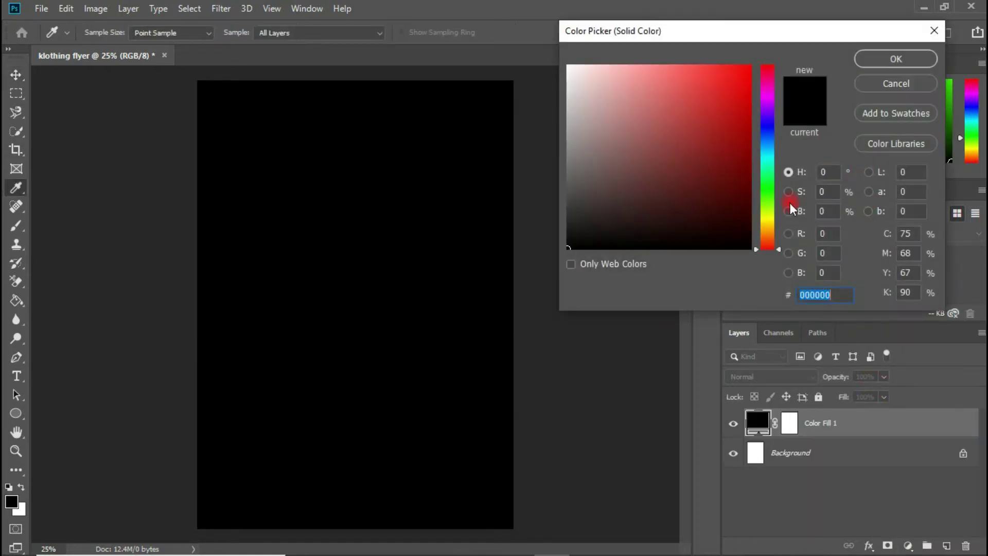
{"action": "left_click", "coordinate": [767, 227]}
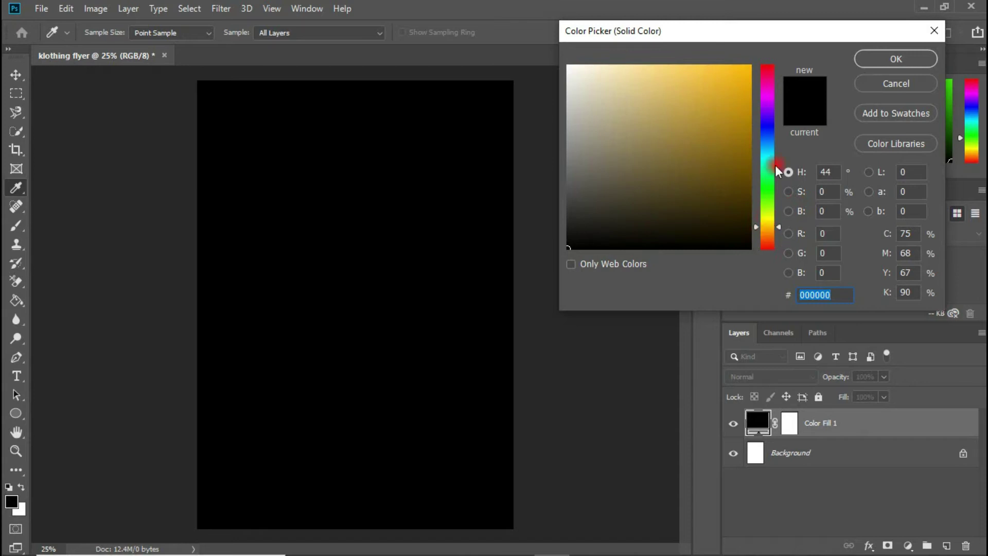
{"action": "left_click", "coordinate": [736, 88]}
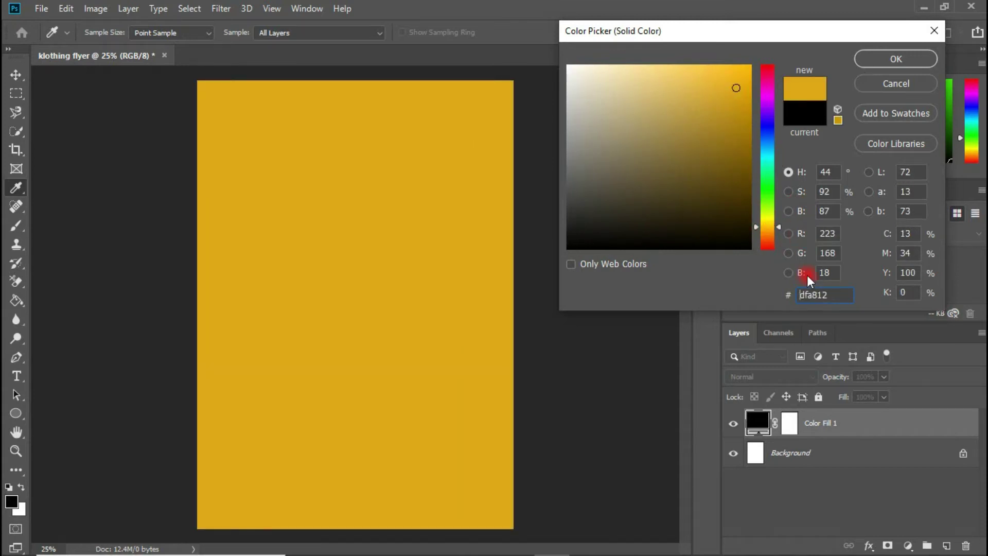
{"action": "left_click_drag", "start_coordinate": [828, 290], "coordinate": [791, 295]}
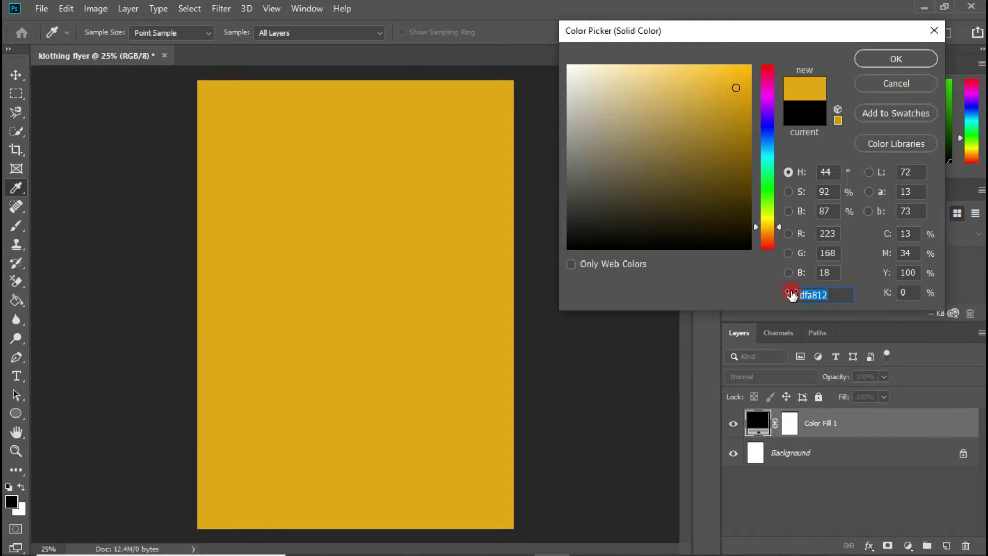
{"action": "type", "text": "f9"}
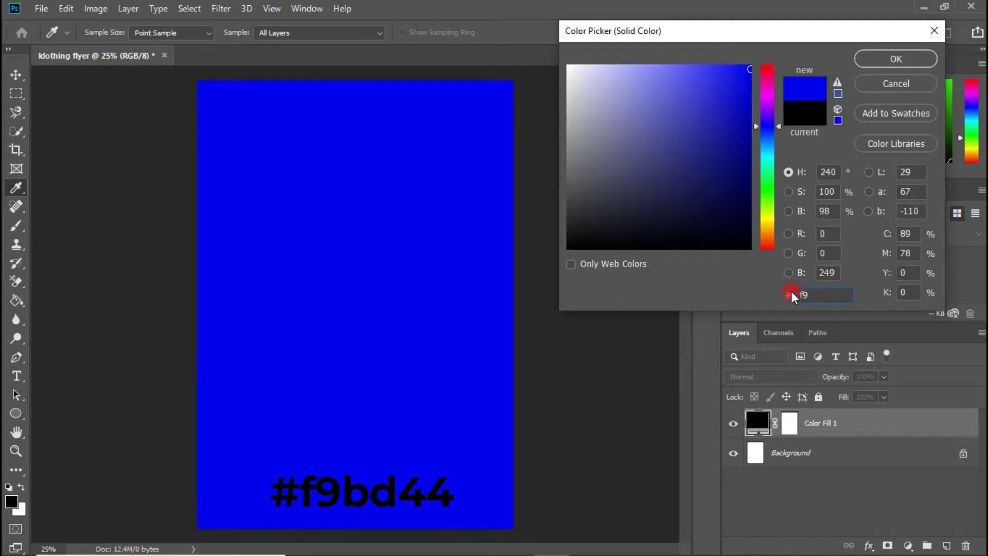
{"action": "type", "text": "bd"}
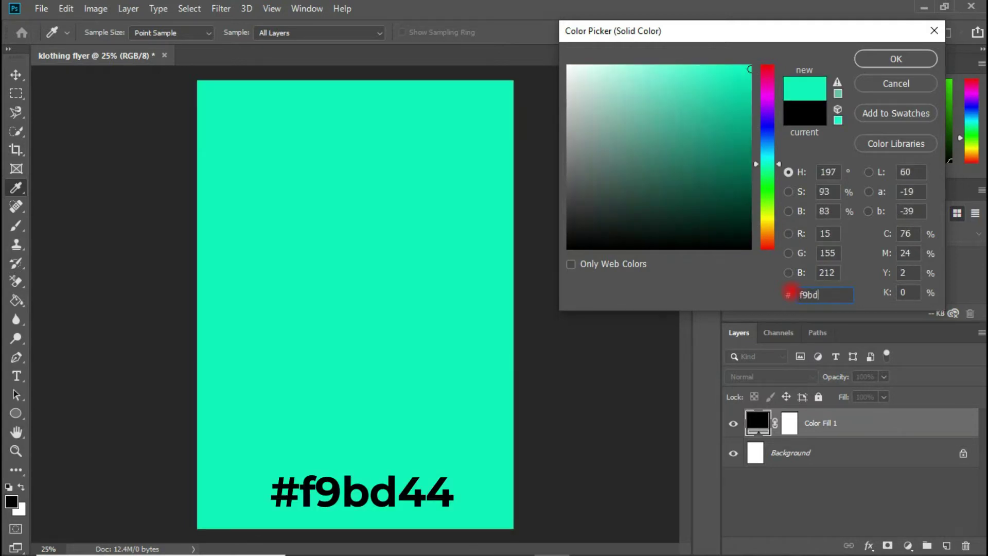
{"action": "type", "text": "44"}
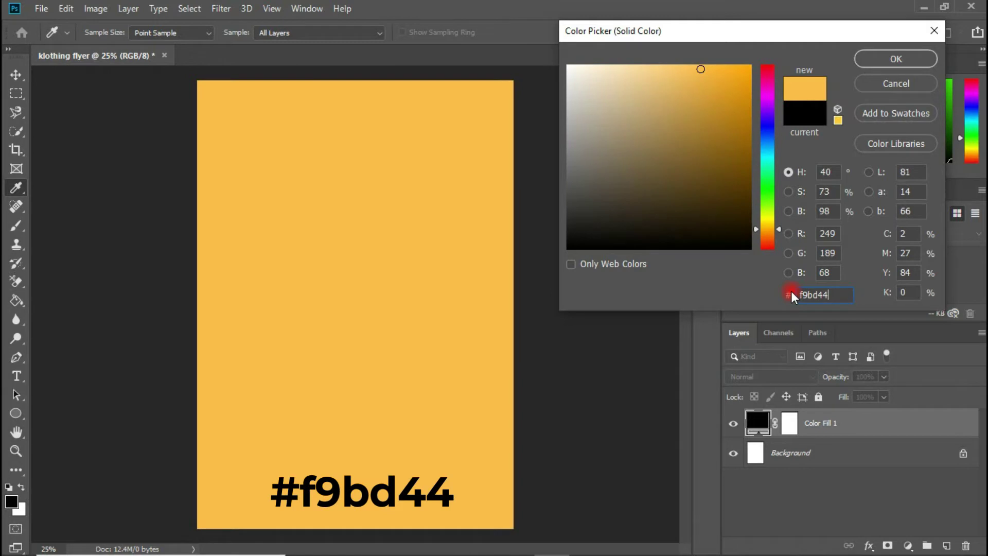
{"action": "left_click", "coordinate": [881, 57]}
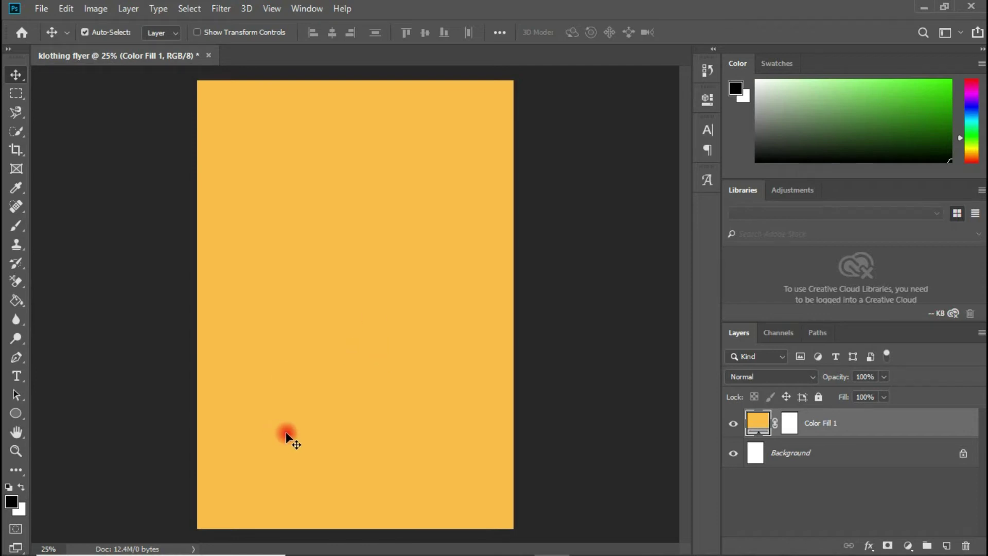
Step: Place the cut-out photo of the woman in the teal dress on the right side of the flyer
{"action": "mouse_move", "coordinate": [314, 551]}
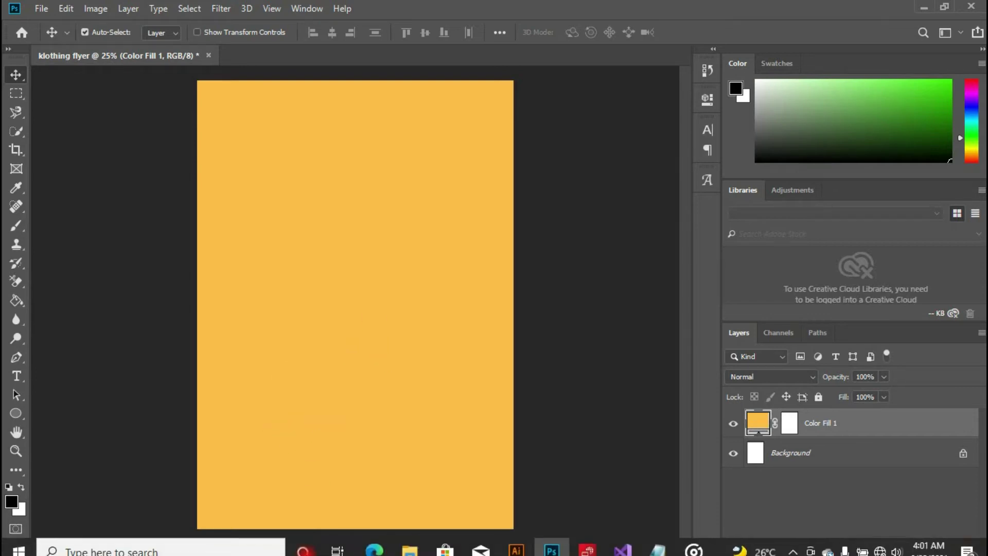
{"action": "left_click", "coordinate": [426, 549]}
{"action": "left_click_drag", "start_coordinate": [165, 201], "coordinate": [491, 342]}
{"action": "left_click_drag", "start_coordinate": [425, 353], "coordinate": [485, 324]}
{"action": "key", "text": "Return"}
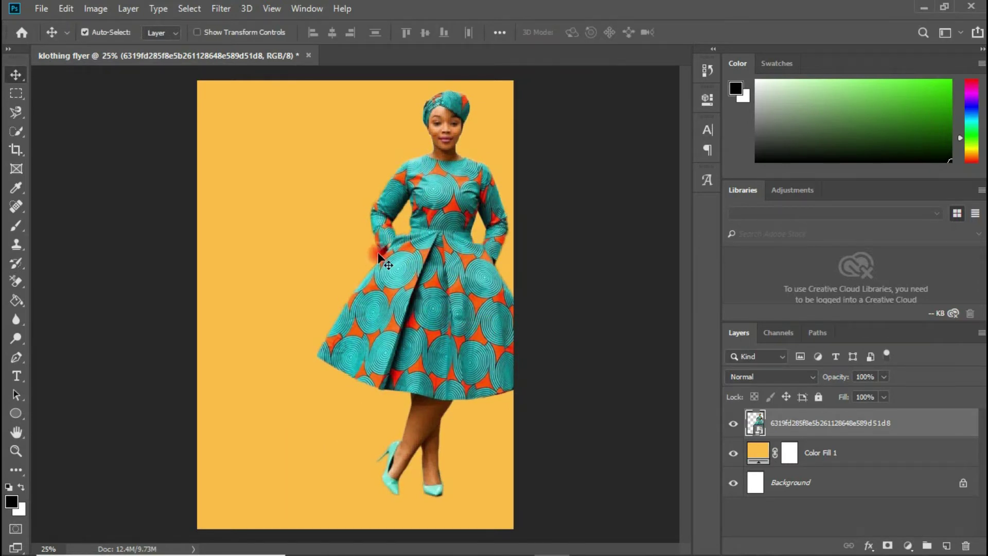
Step: Draw a rectangle of about 2068 × 1364 px over the flyer's lower half, extending past its side and bottom edges
{"action": "left_click", "coordinate": [17, 408]}
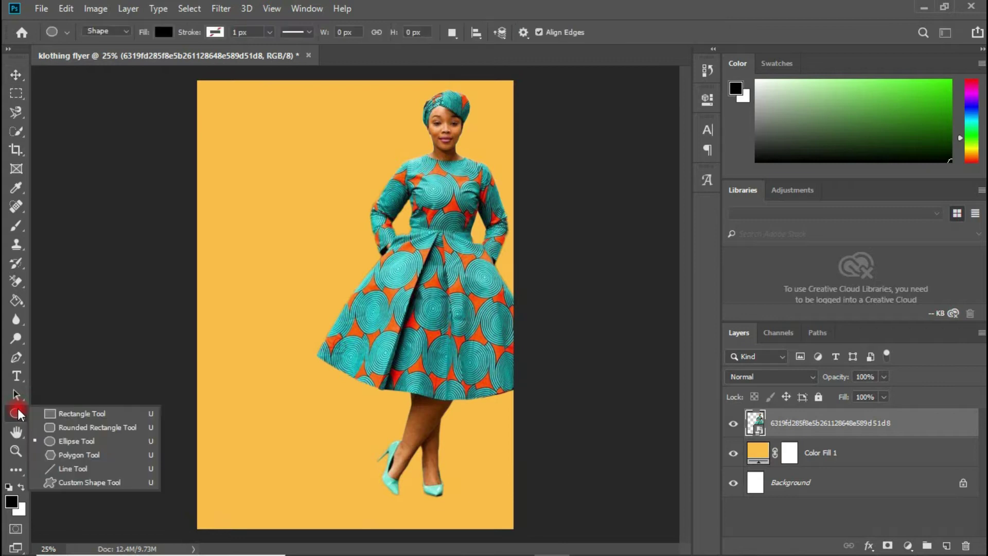
{"action": "left_click", "coordinate": [66, 413]}
{"action": "left_click_drag", "start_coordinate": [173, 289], "coordinate": [547, 535]}
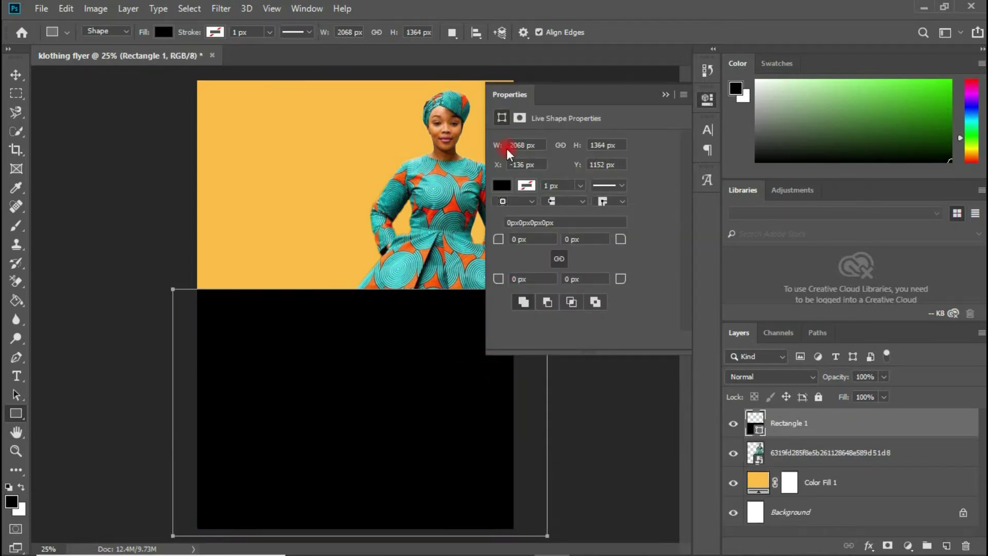
Step: Fill the rectangle with white and move it down so its top edge crosses the lower part of the dress
{"action": "left_click", "coordinate": [503, 186]}
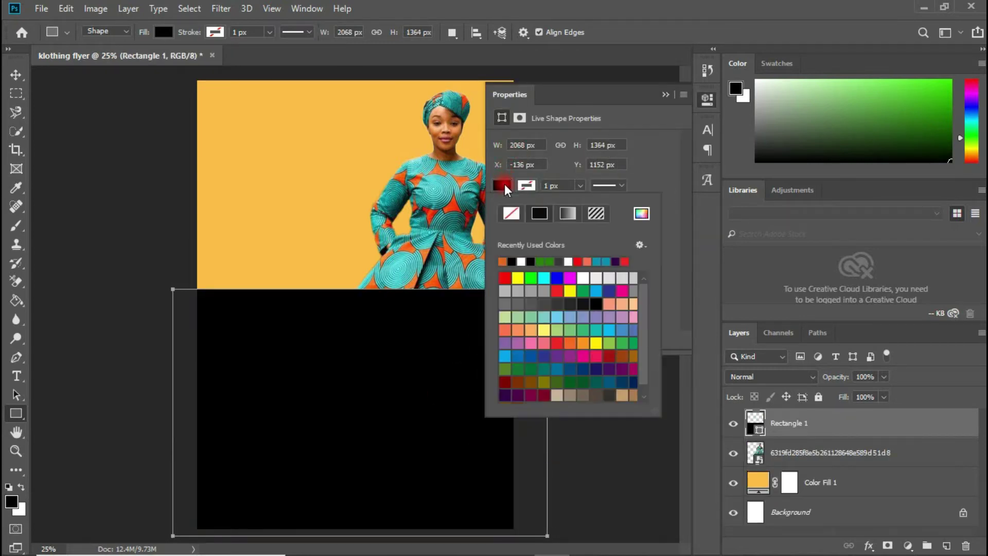
{"action": "left_click", "coordinate": [522, 261]}
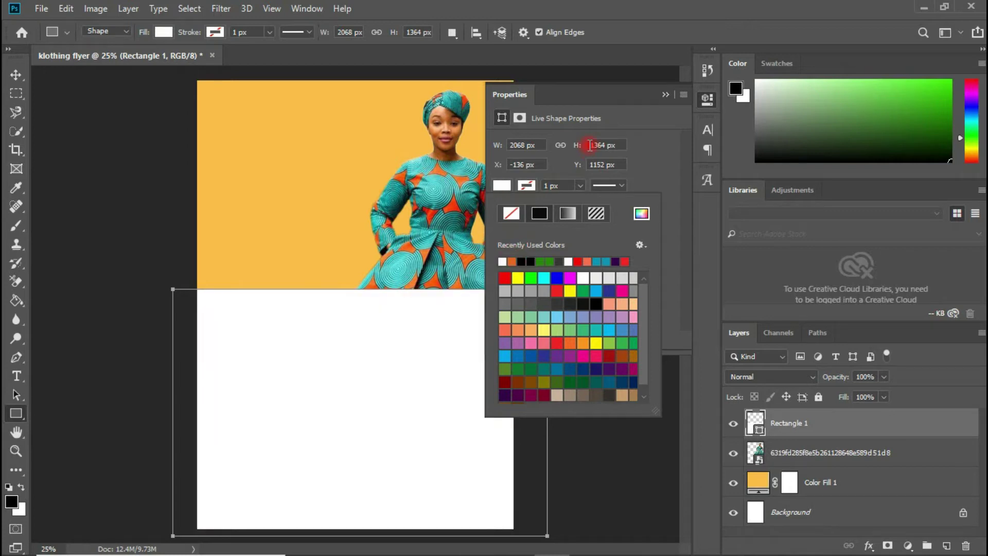
{"action": "left_click", "coordinate": [664, 92]}
{"action": "left_click", "coordinate": [663, 93]}
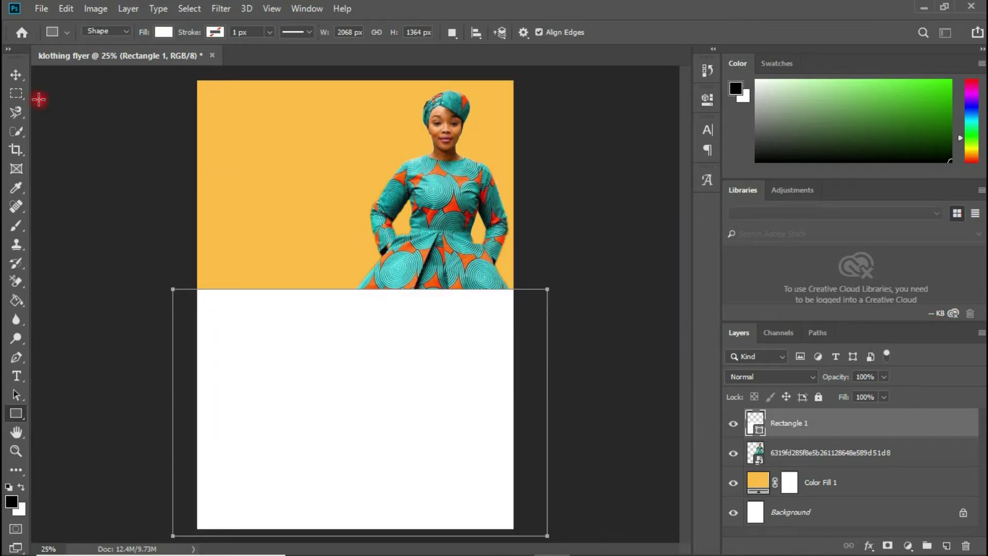
{"action": "left_click", "coordinate": [16, 75]}
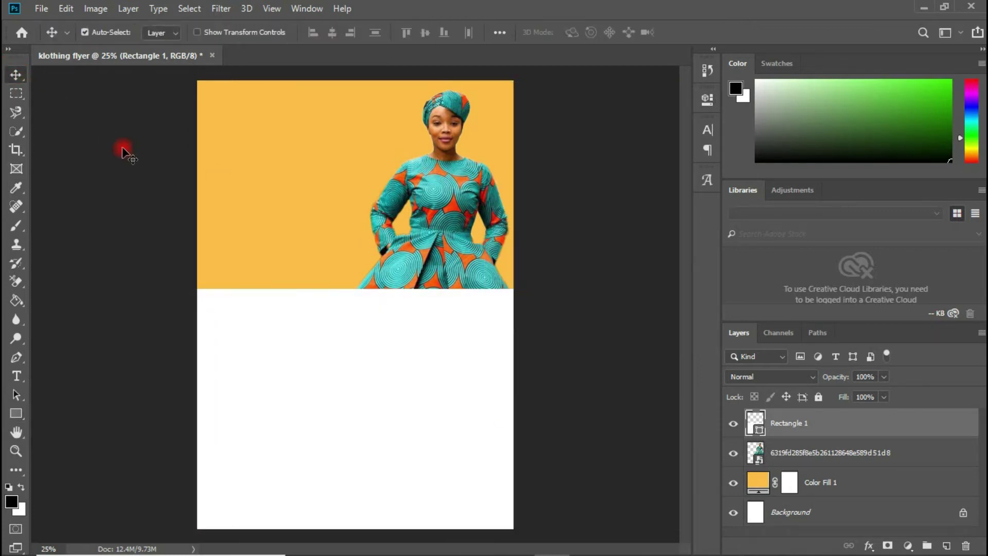
{"action": "left_click_drag", "start_coordinate": [269, 339], "coordinate": [360, 383]}
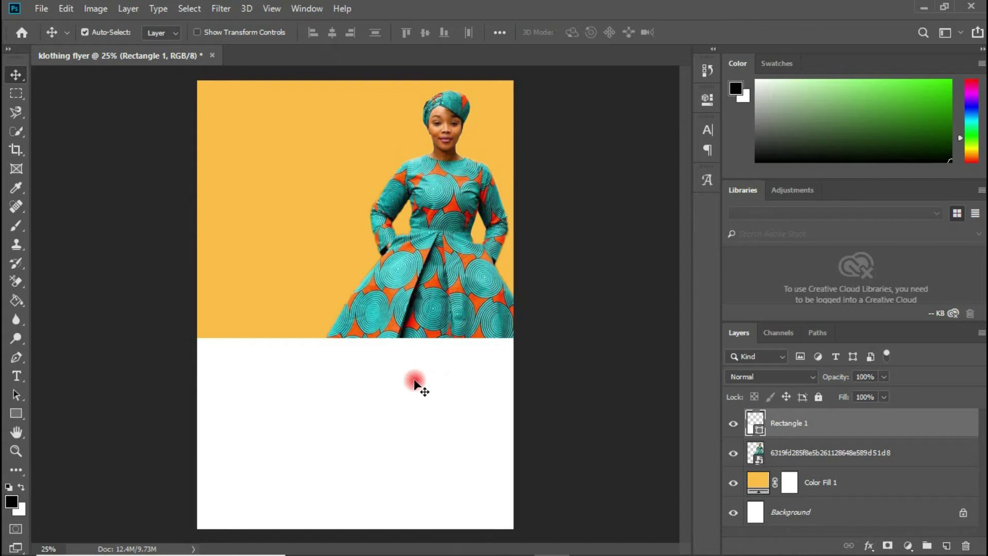
Step: Draw an orange rounded rectangle of about 440 × 672 px left of the dress, overlapping the white area's top edge
{"action": "key", "text": "u"}
{"action": "left_click_drag", "start_coordinate": [234, 291], "coordinate": [313, 412]}
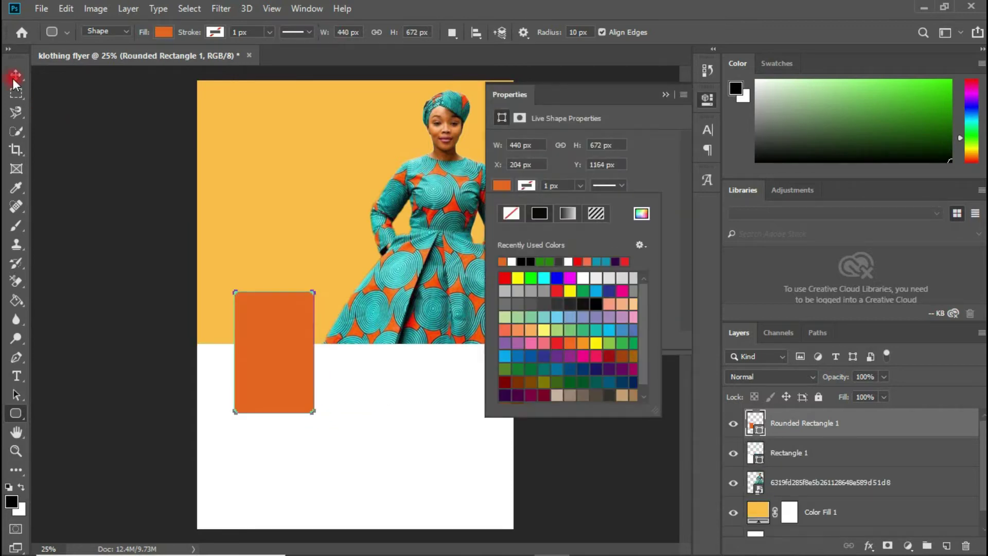
{"action": "left_click", "coordinate": [16, 75]}
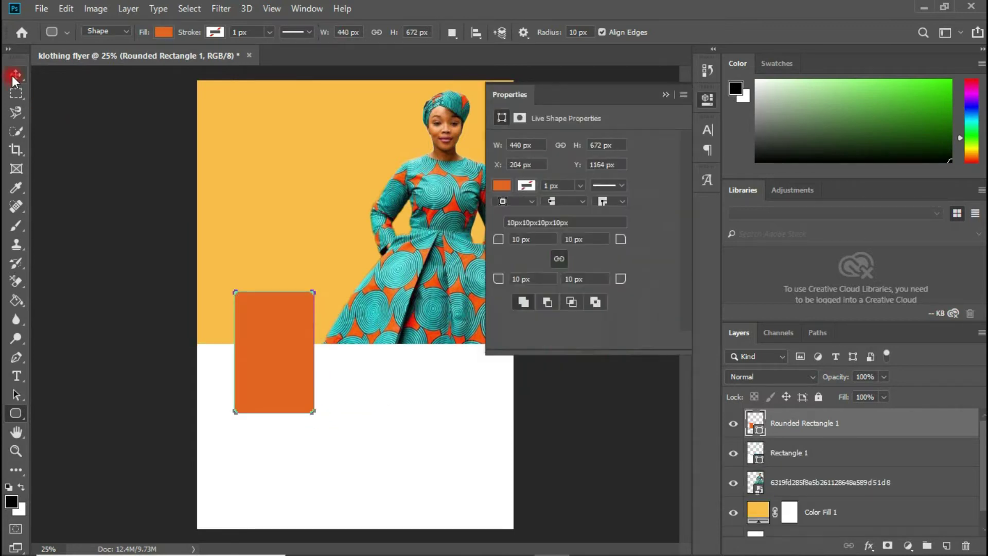
Step: Set all four corner radii of the orange rounded rectangle to 0 px
{"action": "left_click", "coordinate": [574, 239]}
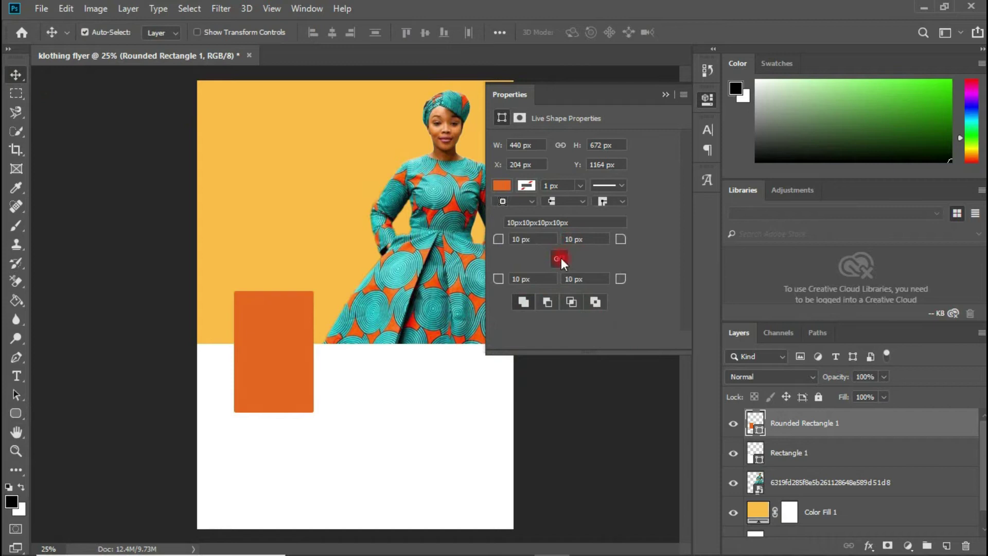
{"action": "left_click", "coordinate": [563, 241]}
{"action": "left_click", "coordinate": [562, 256]}
{"action": "left_click", "coordinate": [567, 239]}
{"action": "type", "text": "0"}
{"action": "key", "text": "Return"}
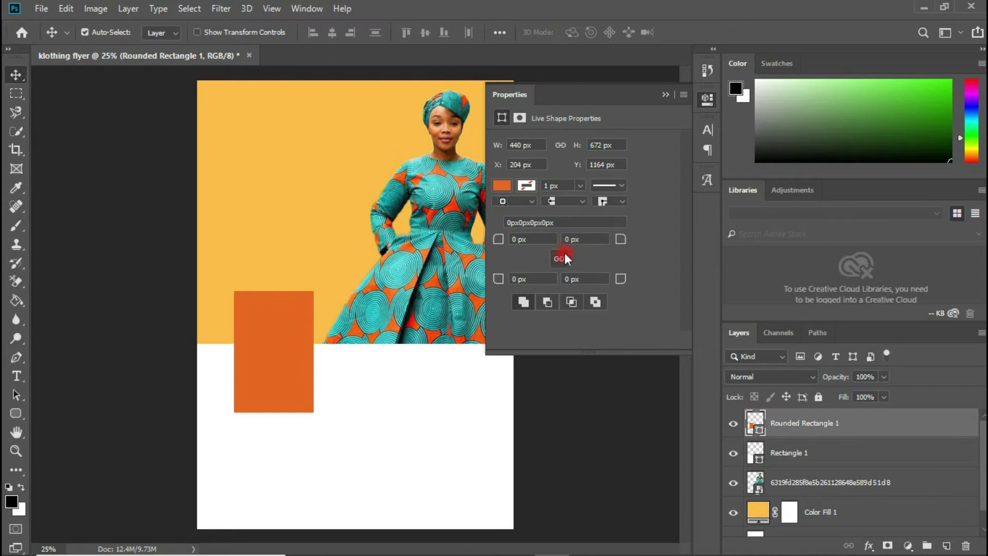
Step: Set only the orange shape's top-left corner radius to 74 px and move the shape down toward the flyer's left edge
{"action": "left_click", "coordinate": [520, 239]}
{"action": "type", "text": "74"}
{"action": "key", "text": "Return"}
{"action": "left_click_drag", "start_coordinate": [282, 329], "coordinate": [261, 352]}
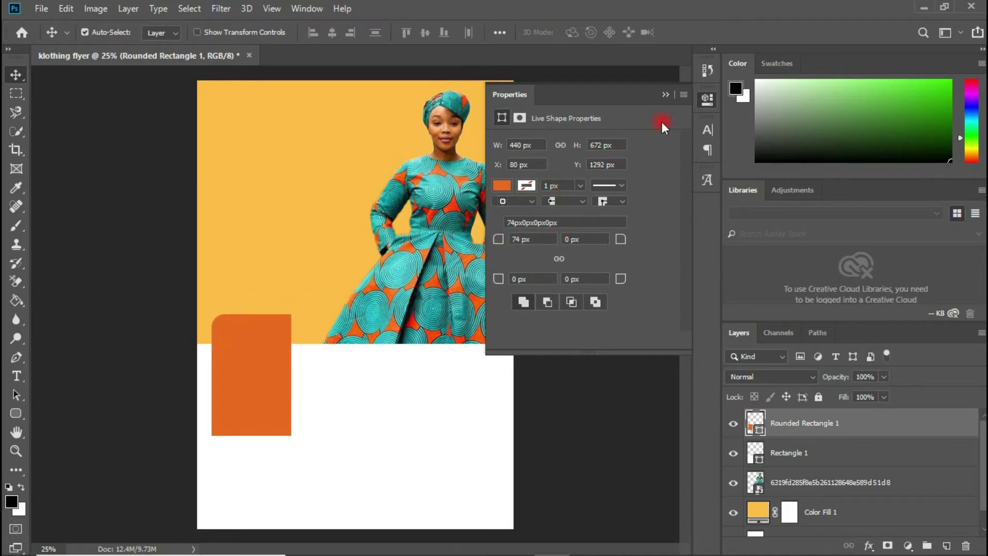
{"action": "left_click", "coordinate": [666, 94]}
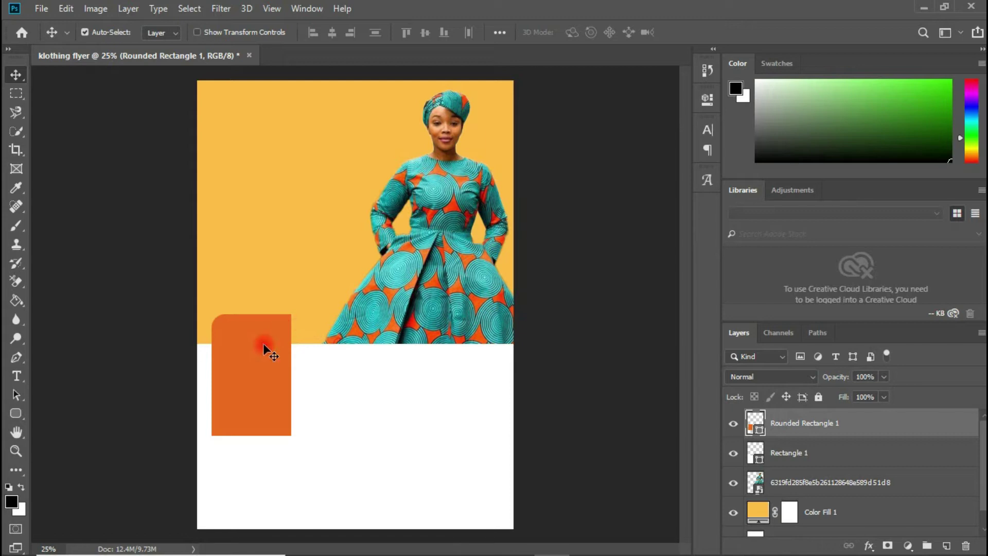
Step: Scale the orange shape down to about 344 × 474 px and position it near the flyer's left edge, overlapping the white area's top
{"action": "key", "text": "ctrl+t"}
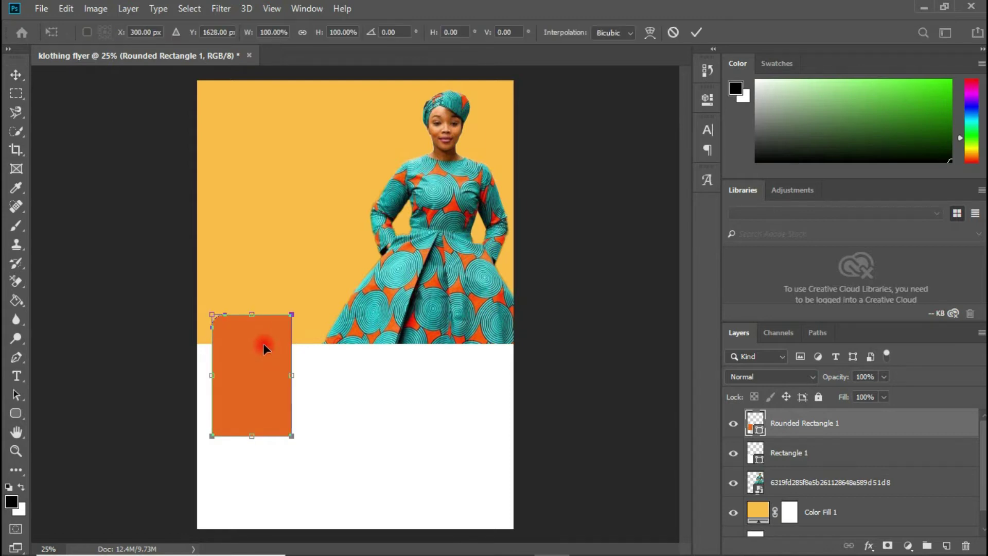
{"action": "mouse_move", "coordinate": [291, 315]}
{"action": "left_mouse_down"}
{"action": "mouse_move", "coordinate": [282, 324]}
{"action": "mouse_move", "coordinate": [291, 323]}
{"action": "left_mouse_up"}
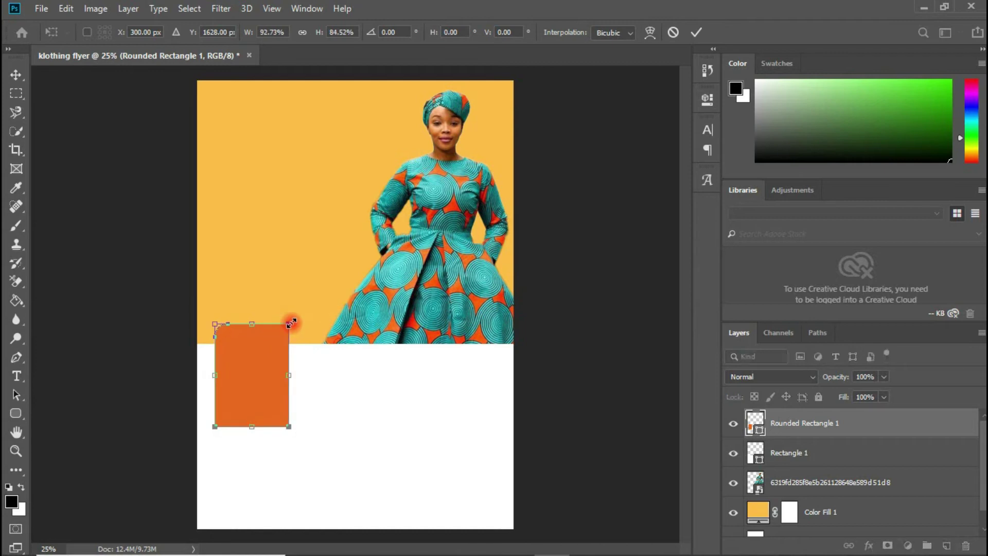
{"action": "key", "text": "ctrl+z"}
{"action": "key", "text": "ctrl+z"}
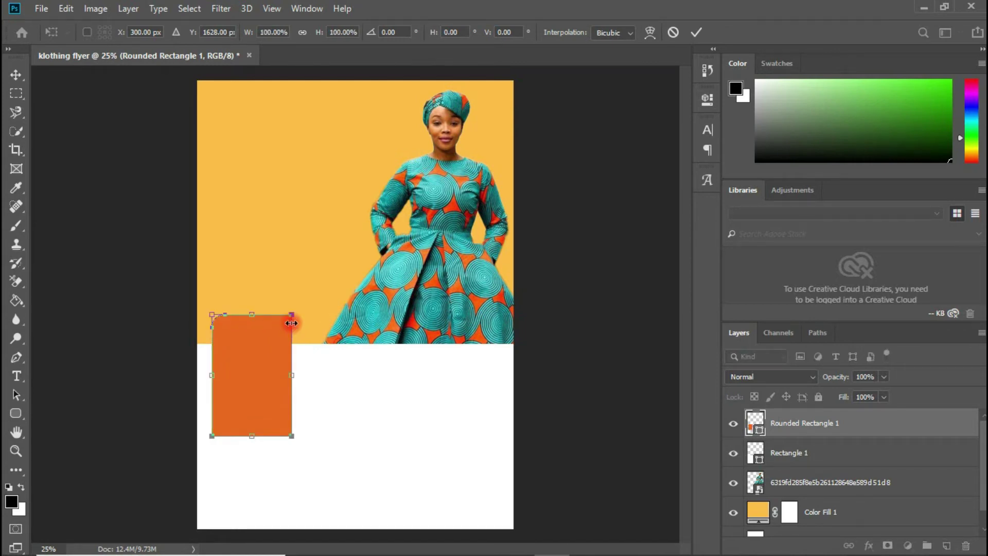
{"action": "left_click_drag", "start_coordinate": [292, 309], "coordinate": [253, 327]}
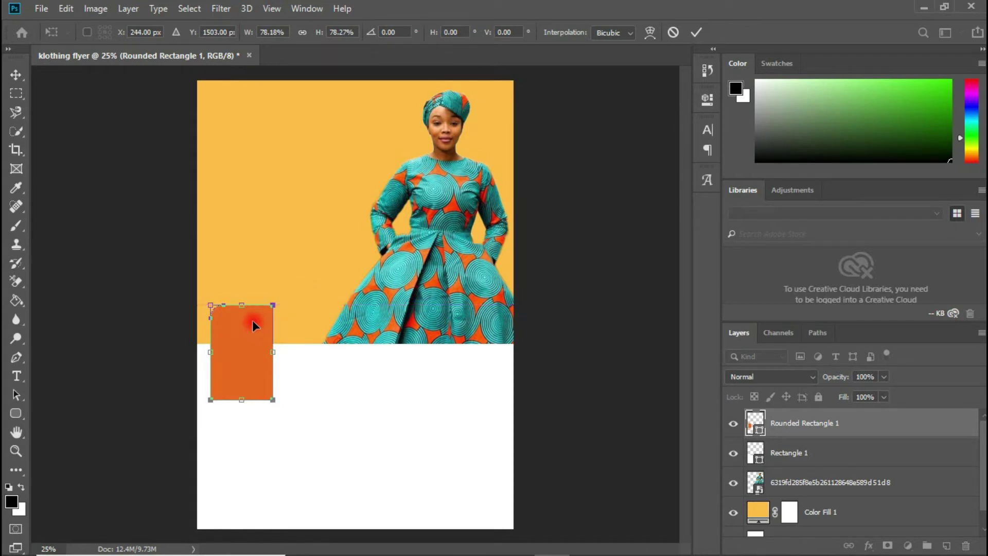
{"action": "left_click_drag", "start_coordinate": [242, 401], "coordinate": [240, 390]}
{"action": "left_click_drag", "start_coordinate": [246, 352], "coordinate": [244, 362]}
{"action": "key", "text": "Return"}
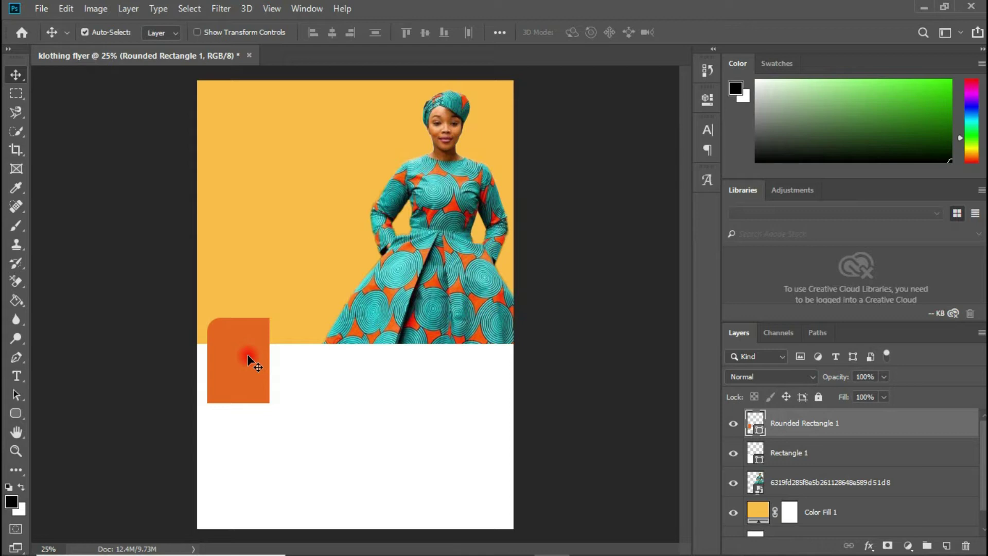
{"action": "left_click_drag", "start_coordinate": [248, 355], "coordinate": [257, 355]}
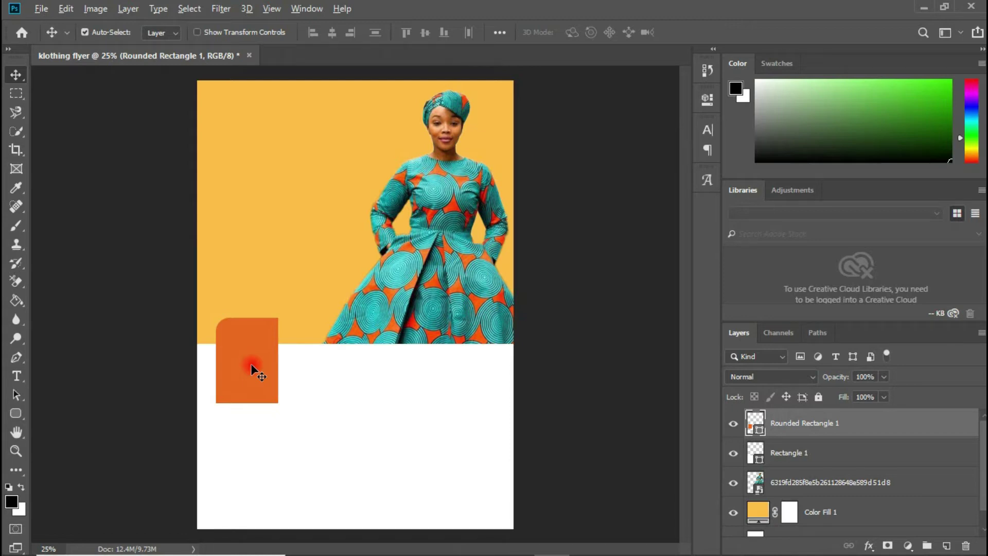
Step: Duplicate the orange shape three times into an evenly spaced row and shift all four slightly left to centre them across the flyer
{"action": "left_click_drag", "start_coordinate": [252, 365], "coordinate": [478, 371]}
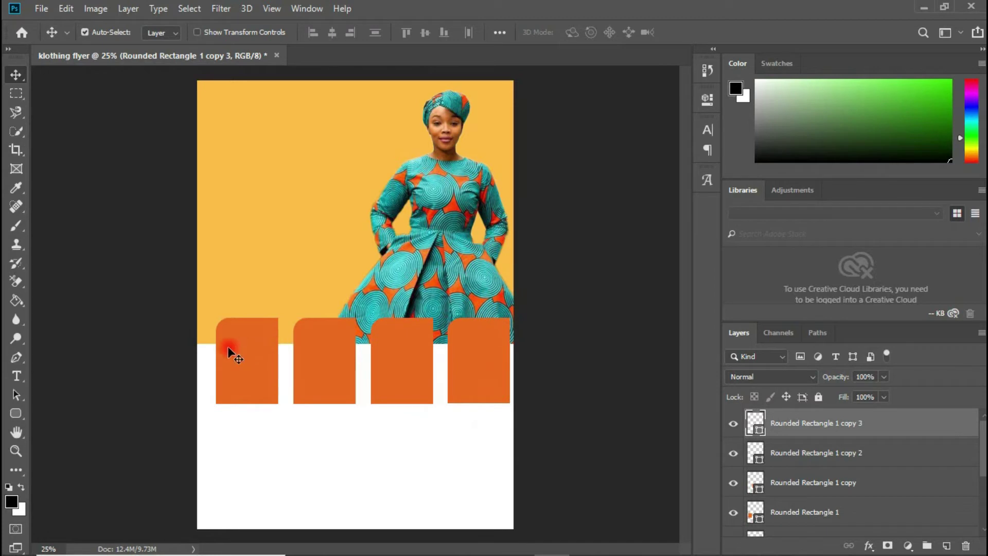
{"action": "left_click", "coordinate": [250, 363]}
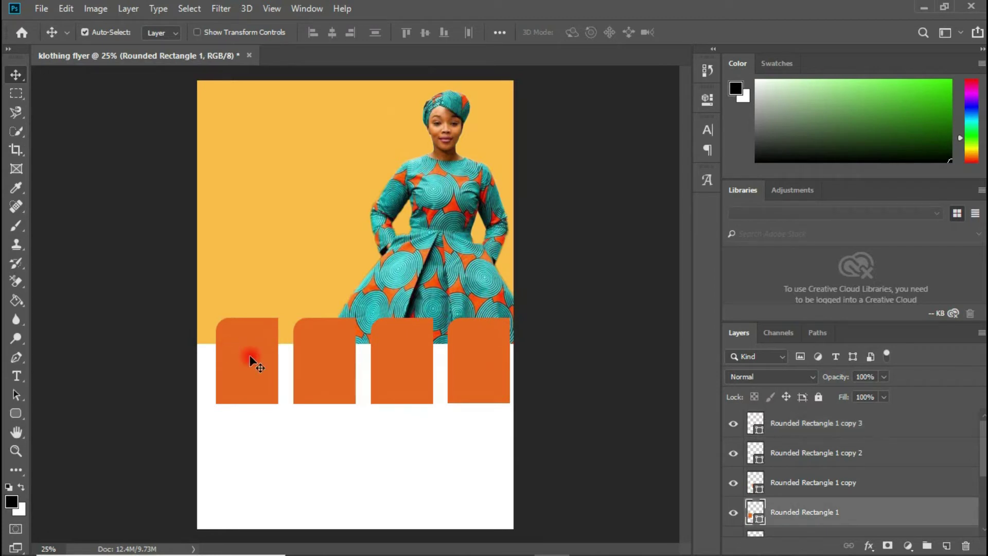
{"action": "left_click", "coordinate": [334, 379], "text": "shift"}
{"action": "left_click", "coordinate": [407, 385], "text": "shift"}
{"action": "left_click", "coordinate": [490, 382], "text": "shift"}
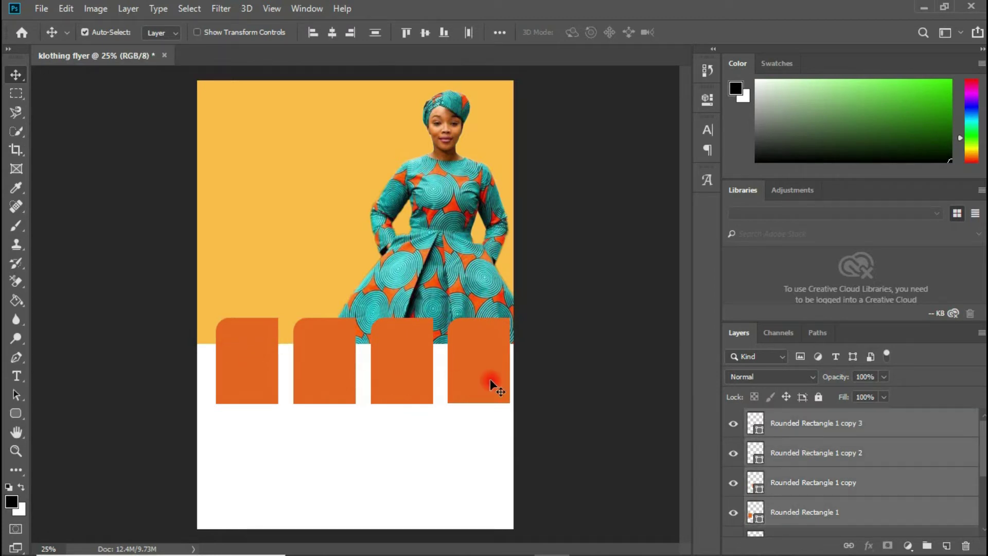
{"action": "left_click_drag", "start_coordinate": [477, 378], "coordinate": [473, 378]}
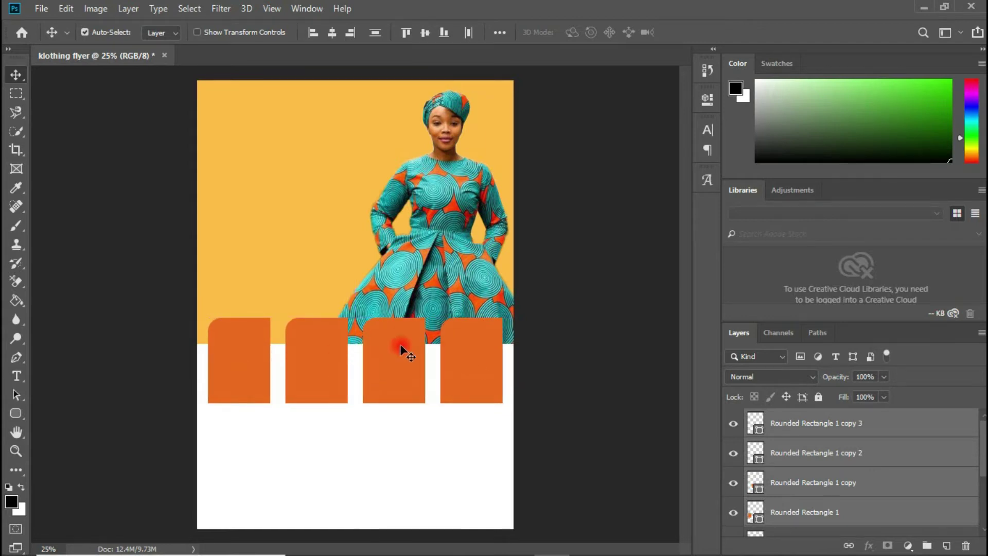
{"action": "left_click", "coordinate": [396, 434]}
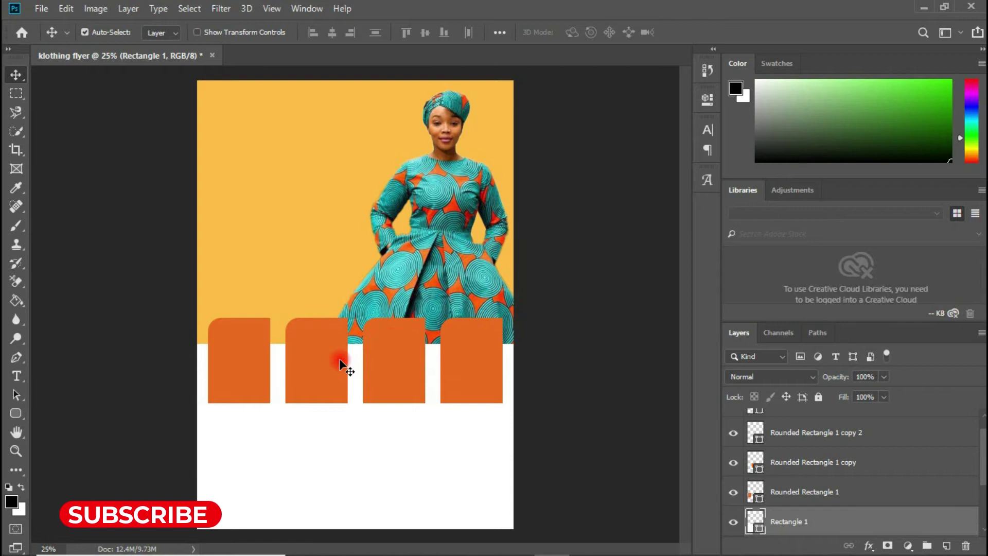
Step: Flip the rightmost orange shape horizontally so its rounded corner faces the flyer's right edge
{"action": "left_click", "coordinate": [458, 332]}
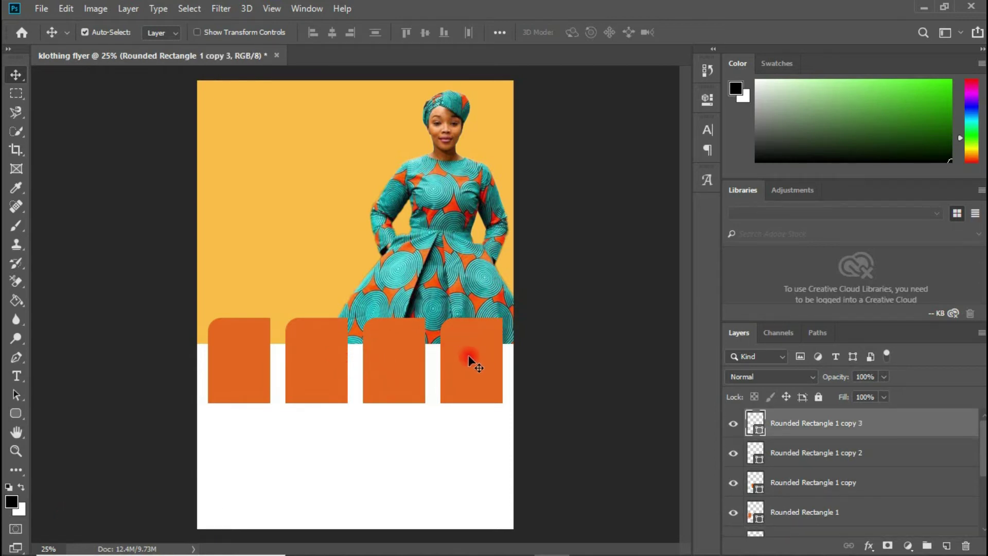
{"action": "key", "text": "ctrl+t"}
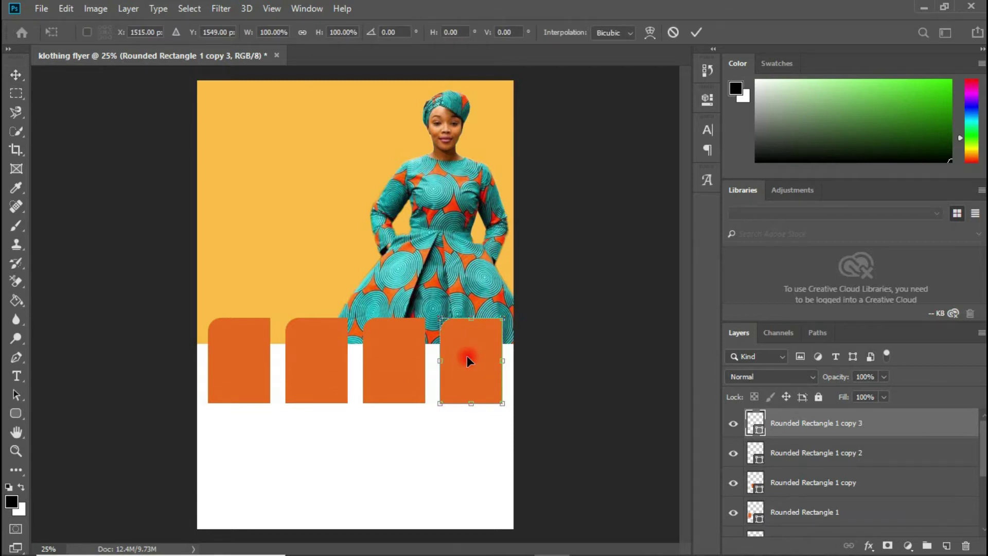
{"action": "right_click", "coordinate": [467, 356]}
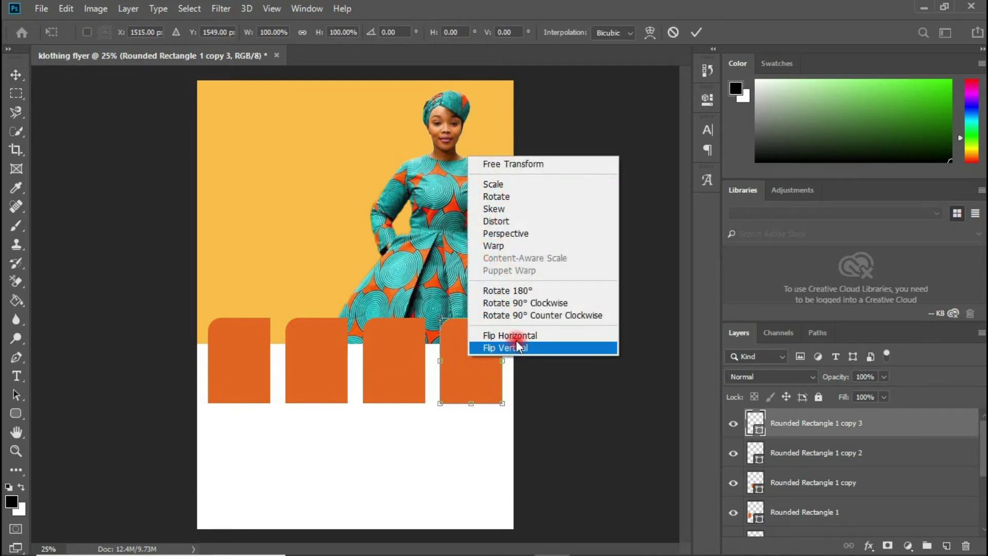
{"action": "left_click", "coordinate": [514, 335]}
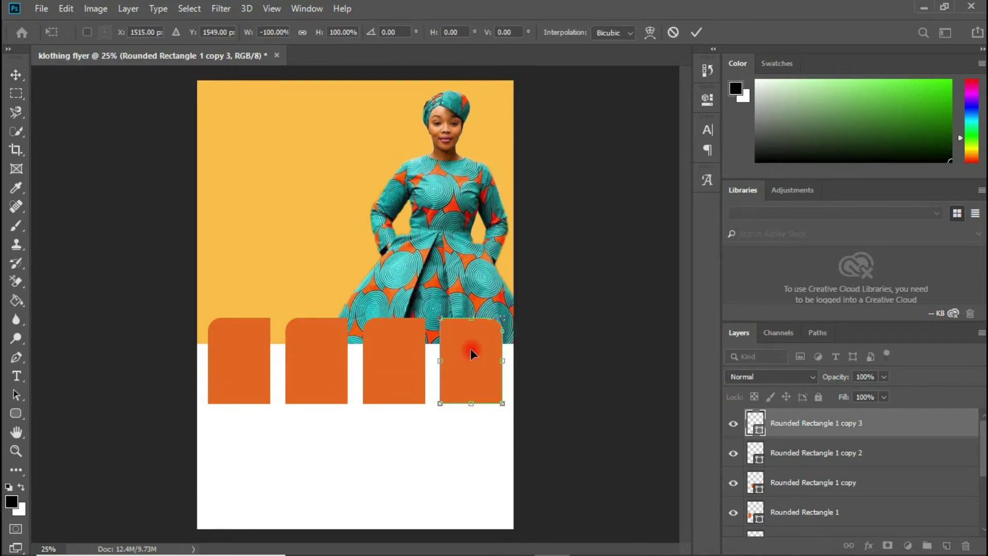
{"action": "key", "text": "Return"}
Step: Set the top-left corner radius of the third orange shape from the left to 0 px
{"action": "left_click", "coordinate": [403, 347]}
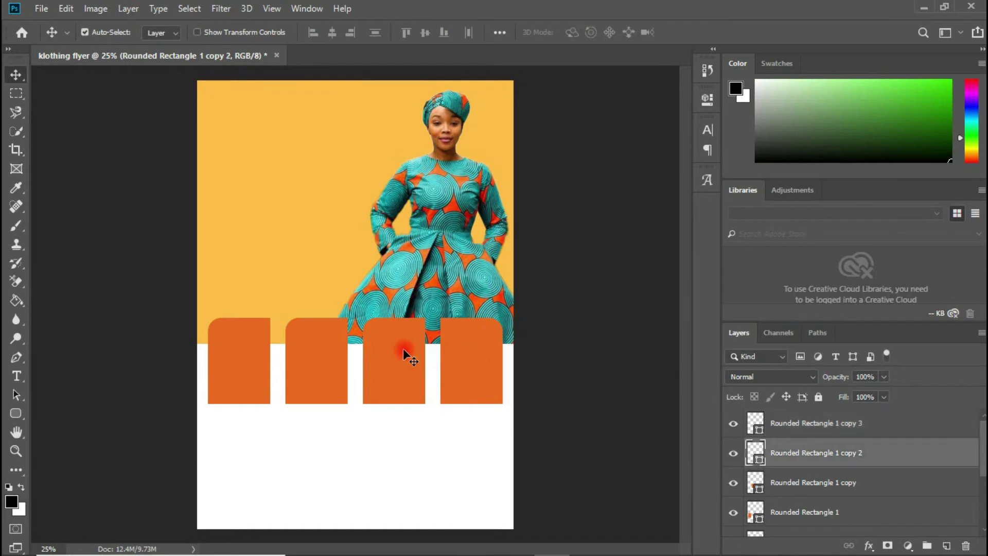
{"action": "left_click", "coordinate": [705, 98]}
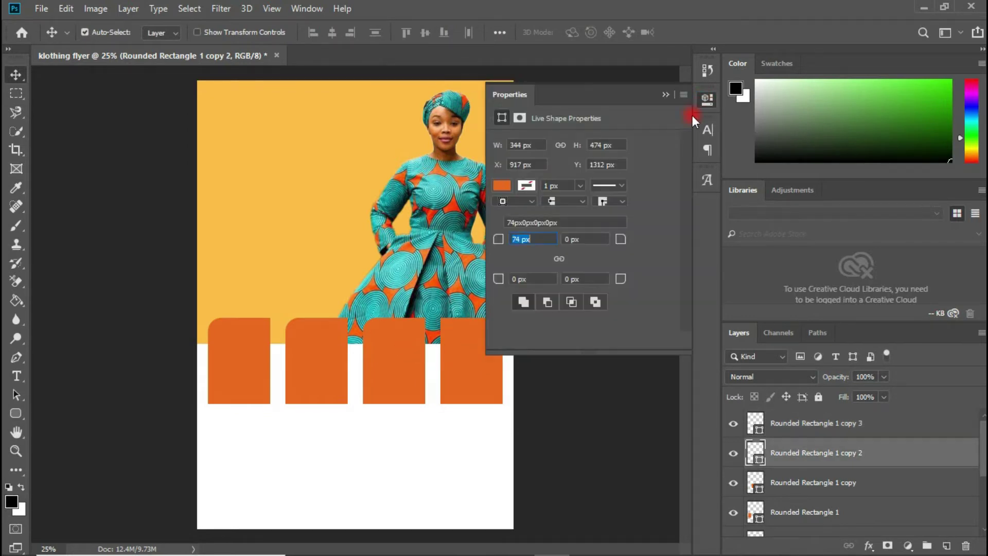
{"action": "left_click", "coordinate": [543, 238]}
{"action": "type", "text": "0"}
{"action": "key", "text": "Return"}
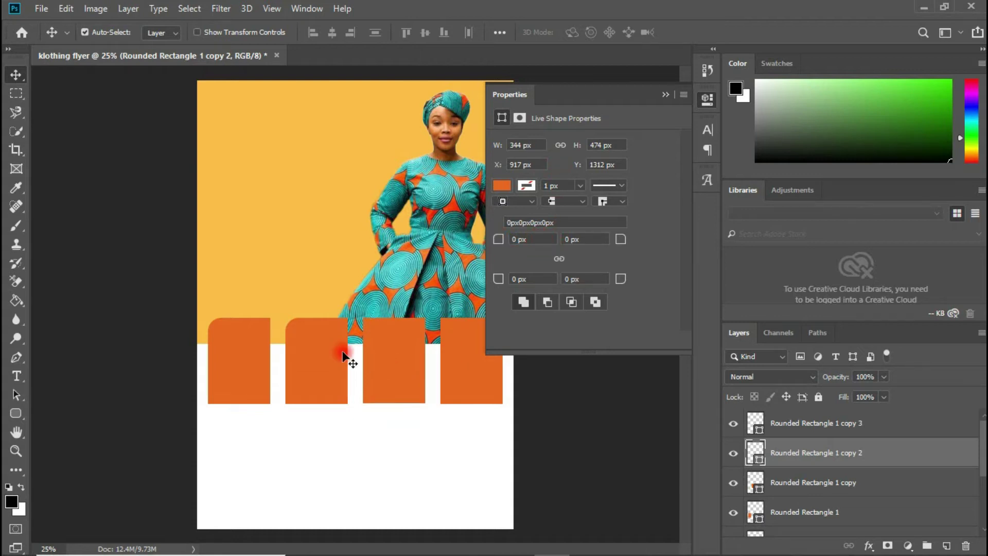
Step: Set the top-left corner radius of the second orange shape from the left to 0 px and close the shape properties
{"action": "left_click", "coordinate": [324, 353]}
{"action": "left_click", "coordinate": [518, 254]}
{"action": "double_click", "coordinate": [529, 241]}
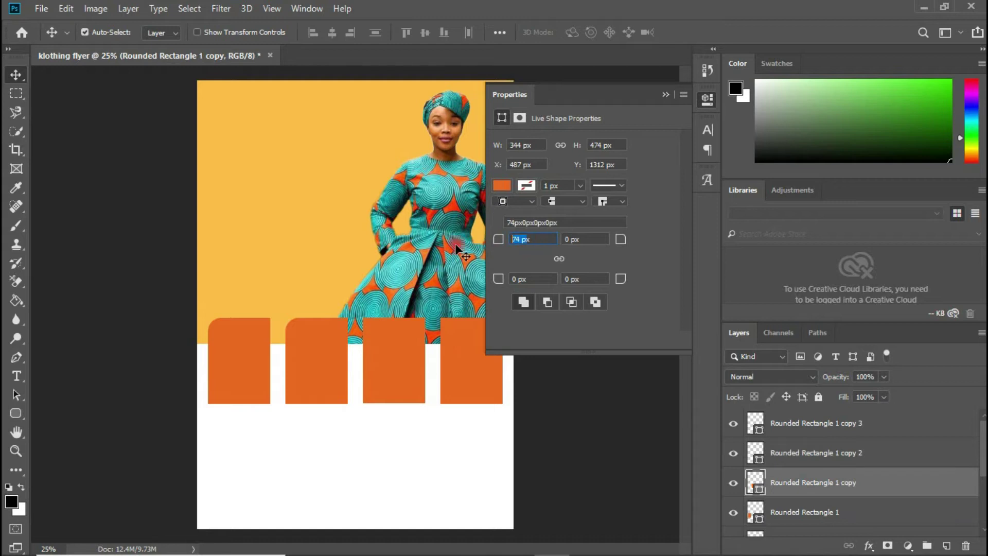
{"action": "type", "text": "0"}
{"action": "key", "text": "Return"}
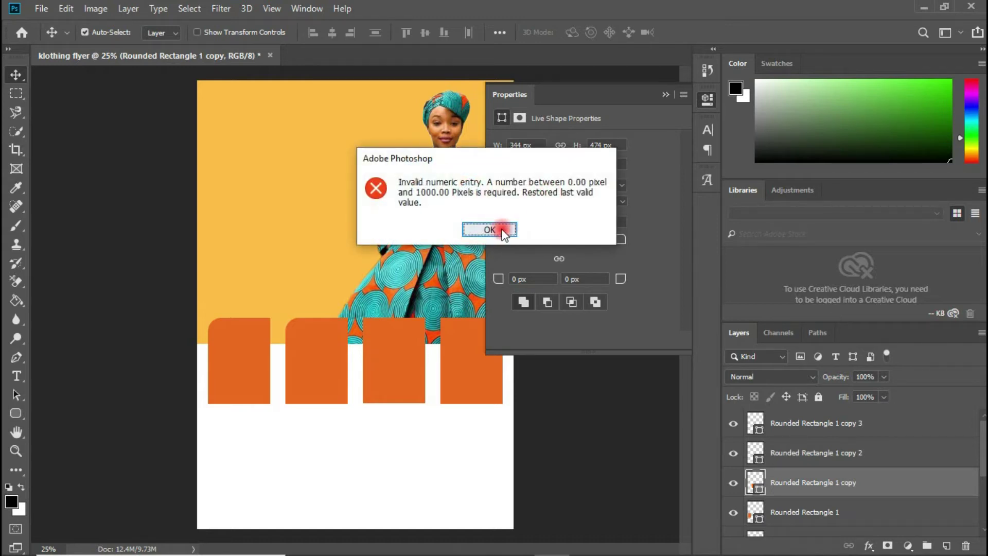
{"action": "left_click", "coordinate": [490, 229]}
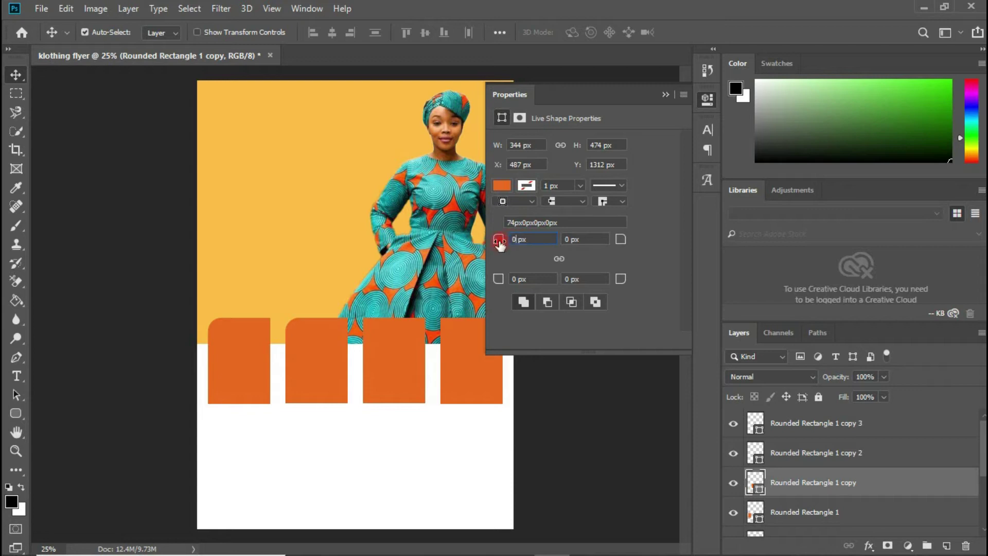
{"action": "key", "text": "Return"}
{"action": "left_click", "coordinate": [664, 94]}
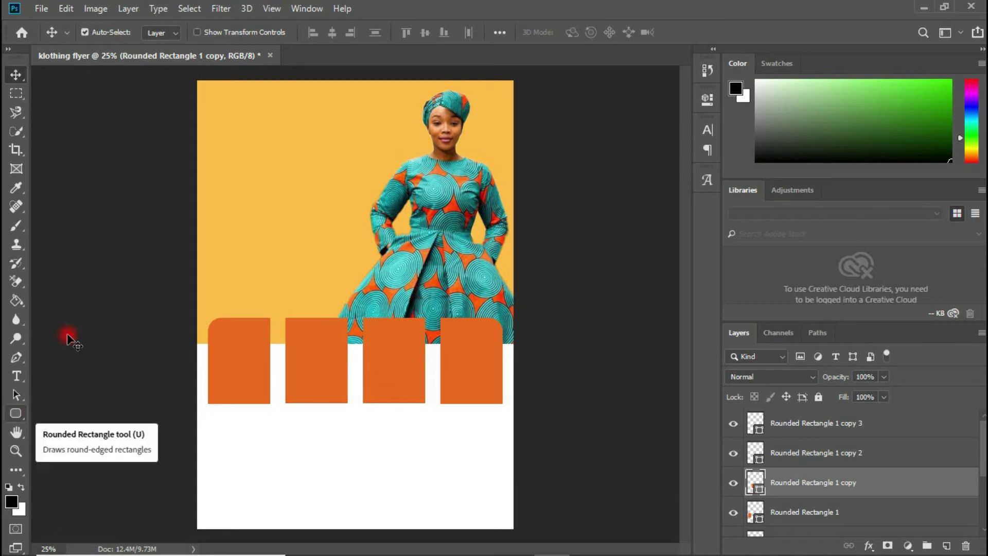
Step: Place the Porsha-Williams-African-Dress-When-Pregnant-AFRICA-BLOOMS image from the Resource File folder directly above the leftmost orange shape's layer and move it over that shape
{"action": "left_click", "coordinate": [236, 354]}
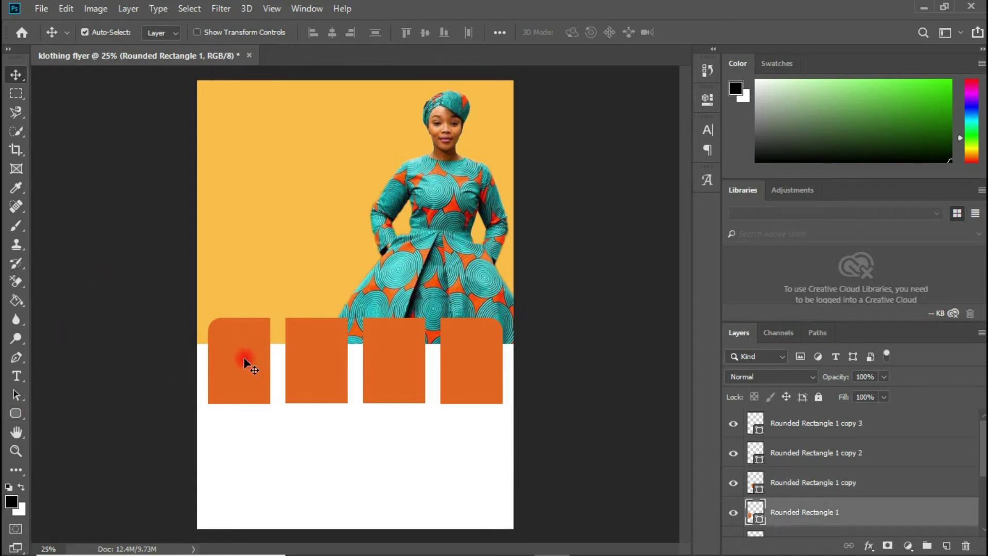
{"action": "mouse_move", "coordinate": [389, 553]}
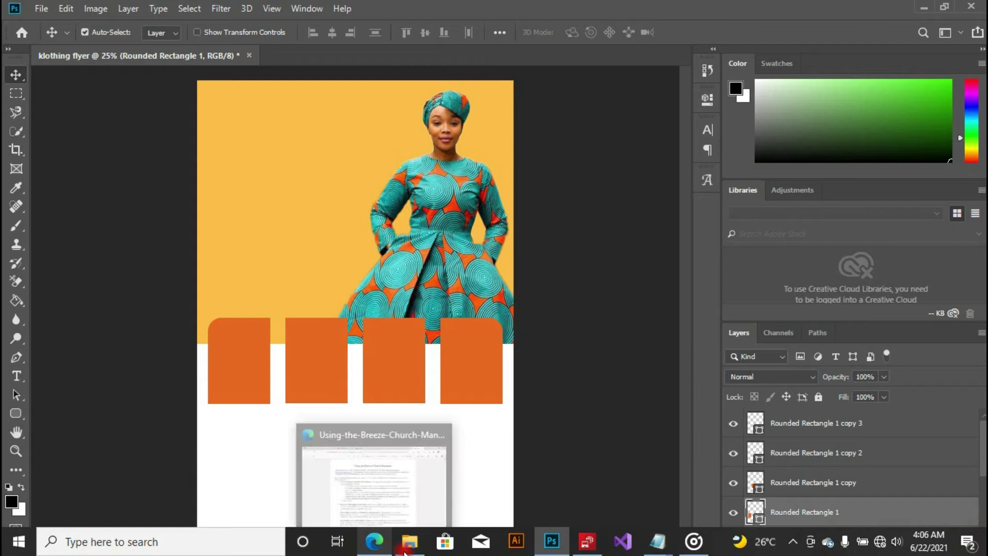
{"action": "left_click", "coordinate": [418, 468]}
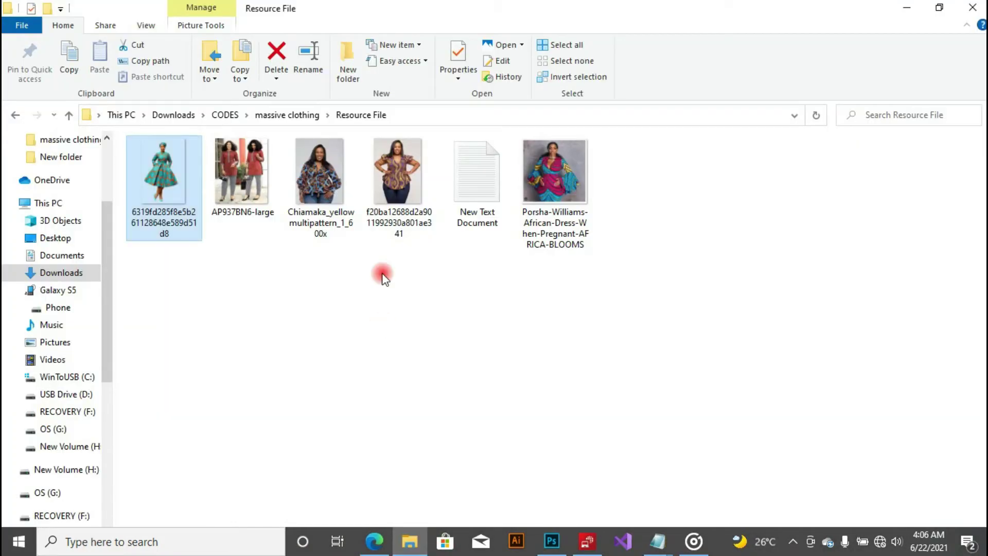
{"action": "left_click_drag", "start_coordinate": [535, 159], "coordinate": [254, 377]}
{"action": "left_click_drag", "start_coordinate": [391, 310], "coordinate": [295, 329]}
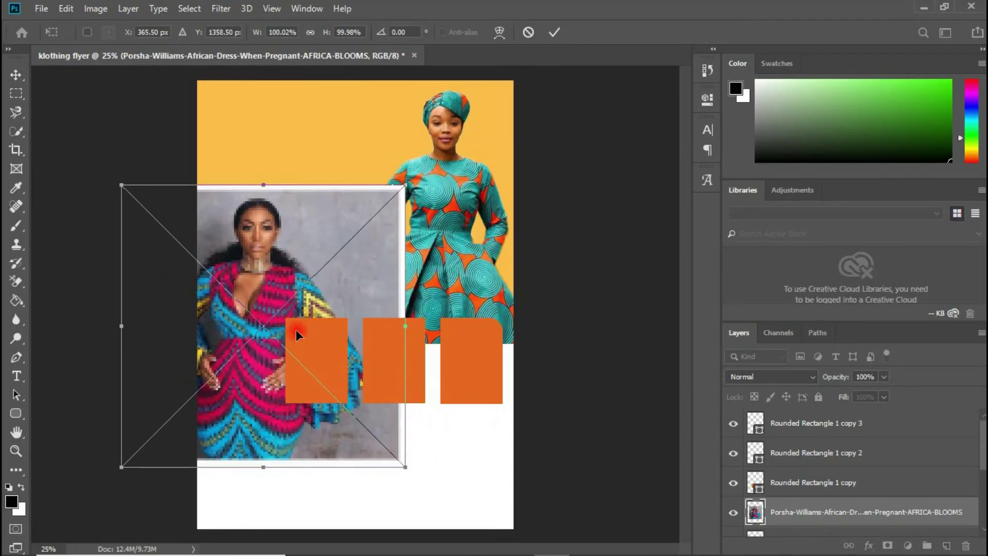
Step: Scale the placed dress photo down proportionally until it just covers the leftmost orange shape, and commit the placement
{"action": "left_click_drag", "start_coordinate": [409, 188], "coordinate": [354, 251]}
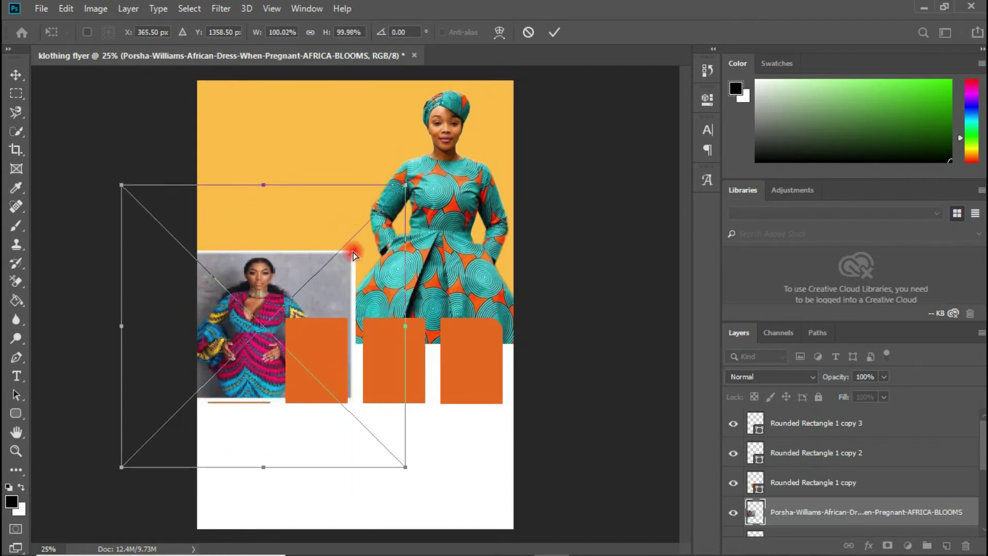
{"action": "key", "text": "ctrl+z"}
{"action": "left_click_drag", "start_coordinate": [405, 186], "coordinate": [294, 303]}
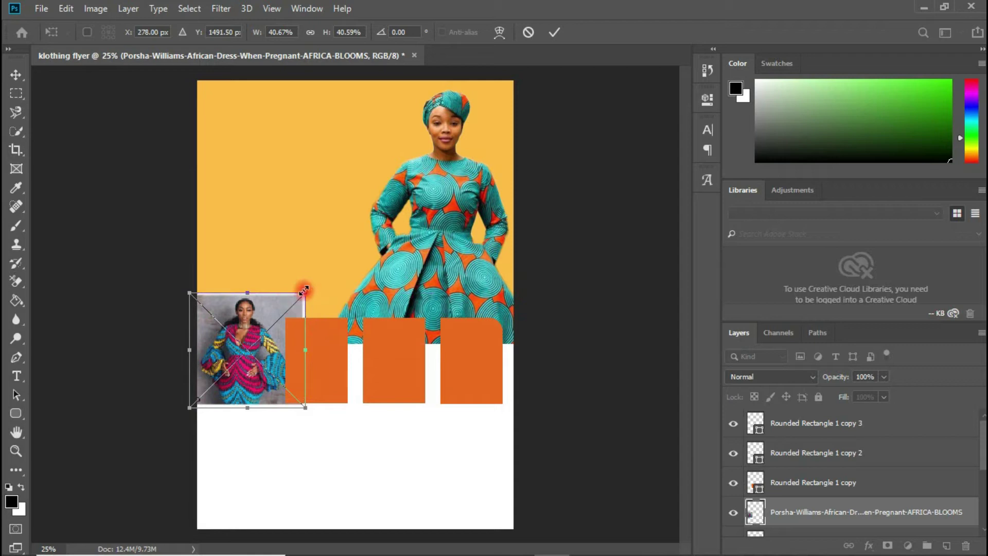
{"action": "left_click_drag", "start_coordinate": [306, 293], "coordinate": [283, 321]}
{"action": "key", "text": "Return"}
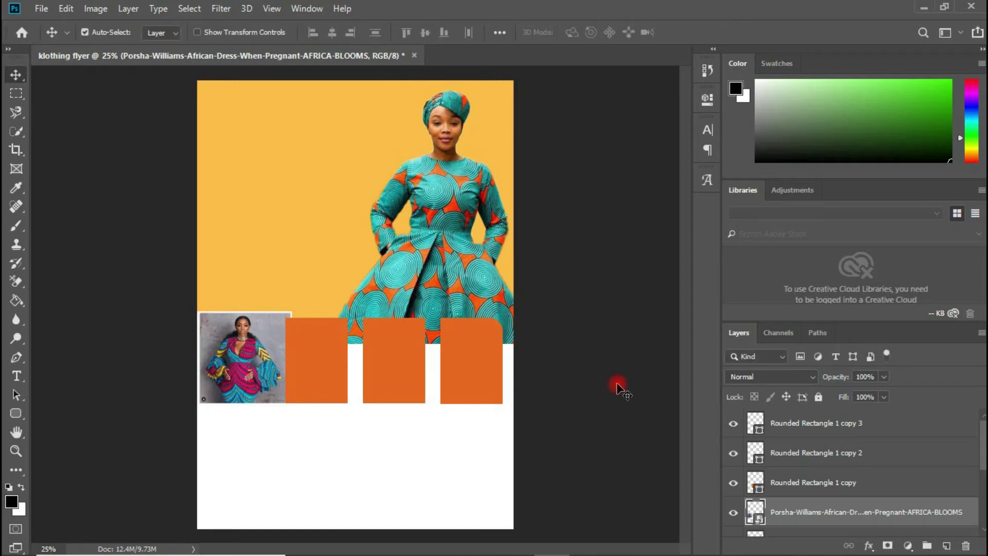
Step: Clip the dress photo to the leftmost orange shape with a clipping mask
{"action": "left_click_drag", "start_coordinate": [983, 440], "coordinate": [982, 460]}
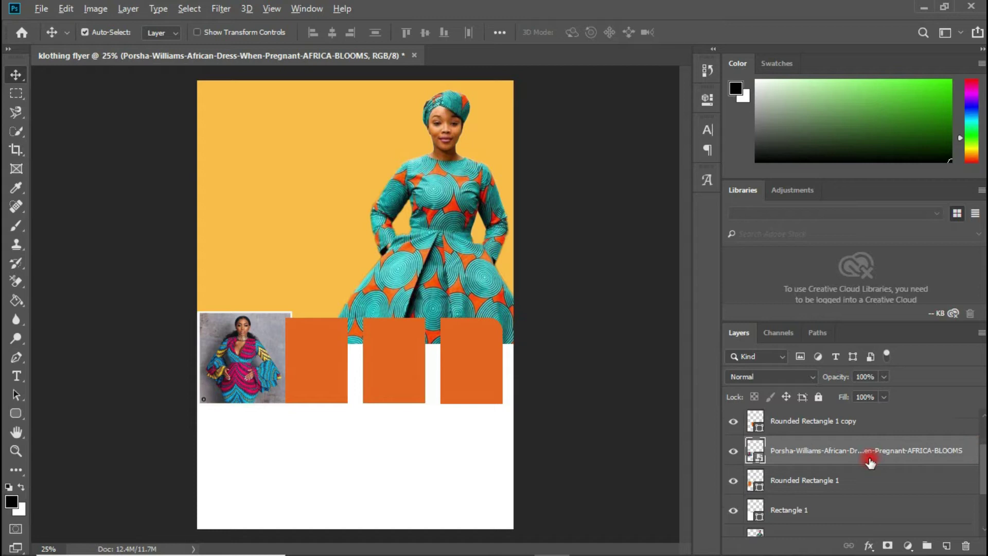
{"action": "left_click_drag", "start_coordinate": [869, 462], "coordinate": [843, 465]}
{"action": "left_click_drag", "start_coordinate": [829, 471], "coordinate": [828, 455]}
{"action": "right_click", "coordinate": [827, 455]}
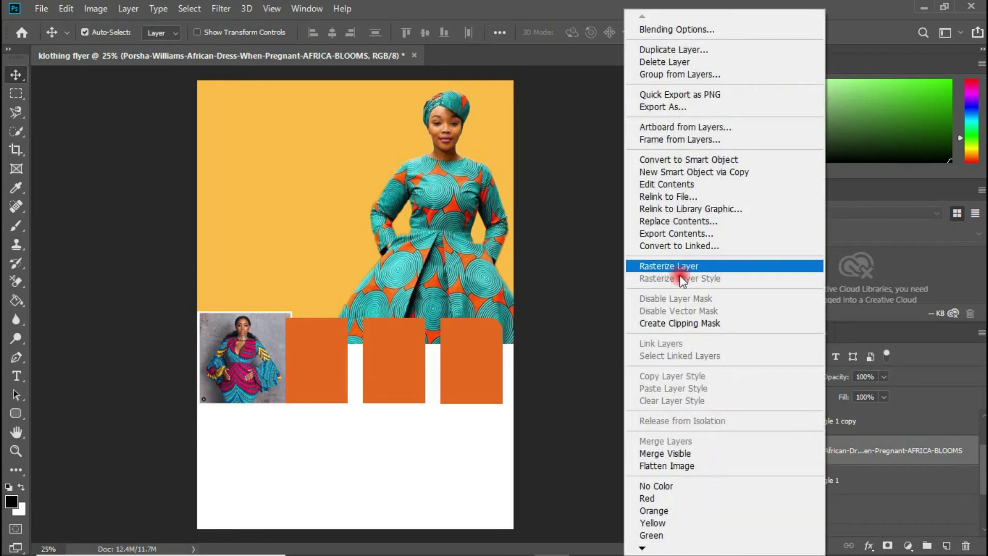
{"action": "left_click", "coordinate": [711, 323]}
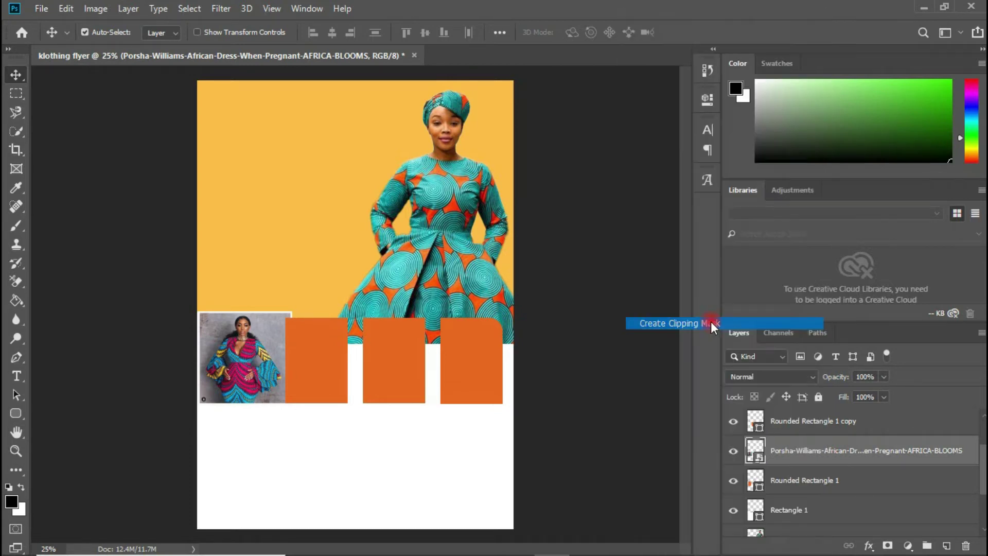
{"action": "left_click", "coordinate": [298, 375]}
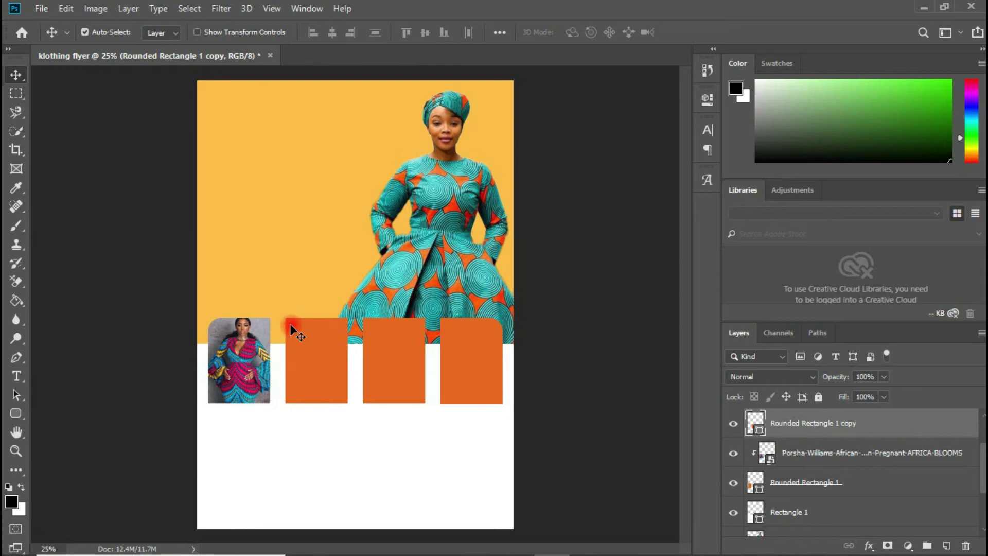
{"action": "mouse_move", "coordinate": [319, 524]}
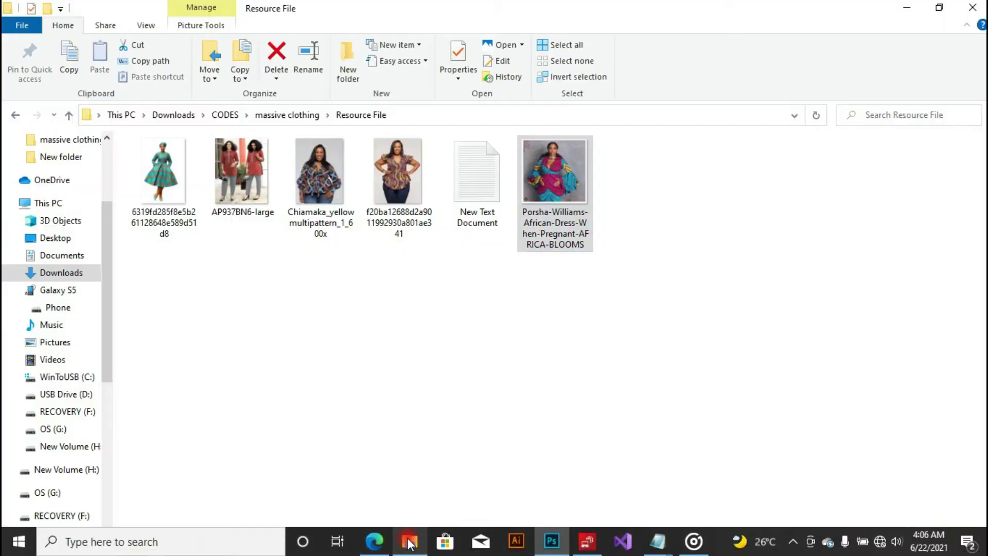
{"action": "left_click", "coordinate": [411, 541]}
{"action": "left_click_drag", "start_coordinate": [388, 166], "coordinate": [319, 365]}
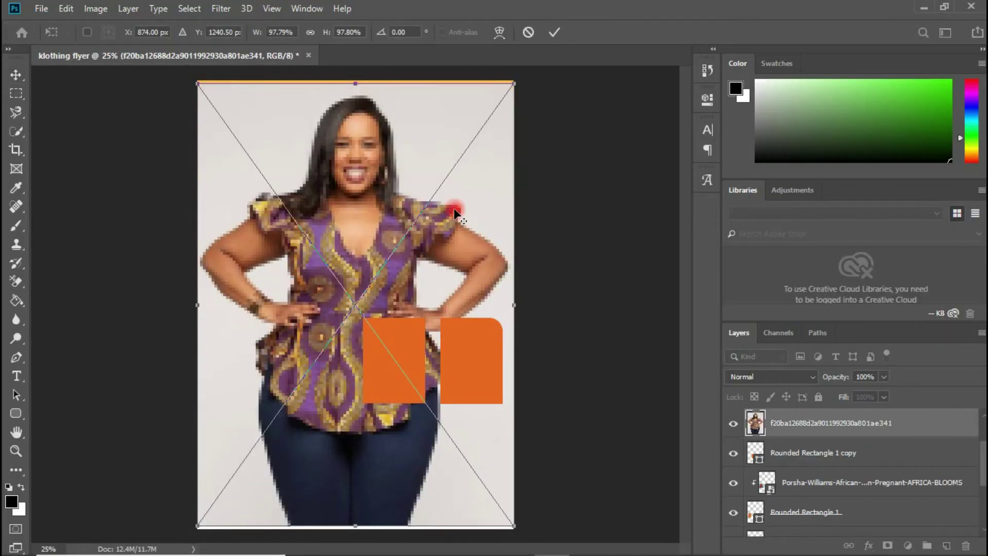
Step: Scale the placed photo of the woman in the purple patterned top down proportionally, move it over the second orange shape, and commit it
{"action": "left_click_drag", "start_coordinate": [501, 93], "coordinate": [404, 236]}
{"action": "left_click_drag", "start_coordinate": [377, 279], "coordinate": [366, 298]}
{"action": "left_click_drag", "start_coordinate": [394, 253], "coordinate": [357, 282]}
{"action": "key", "text": "Return"}
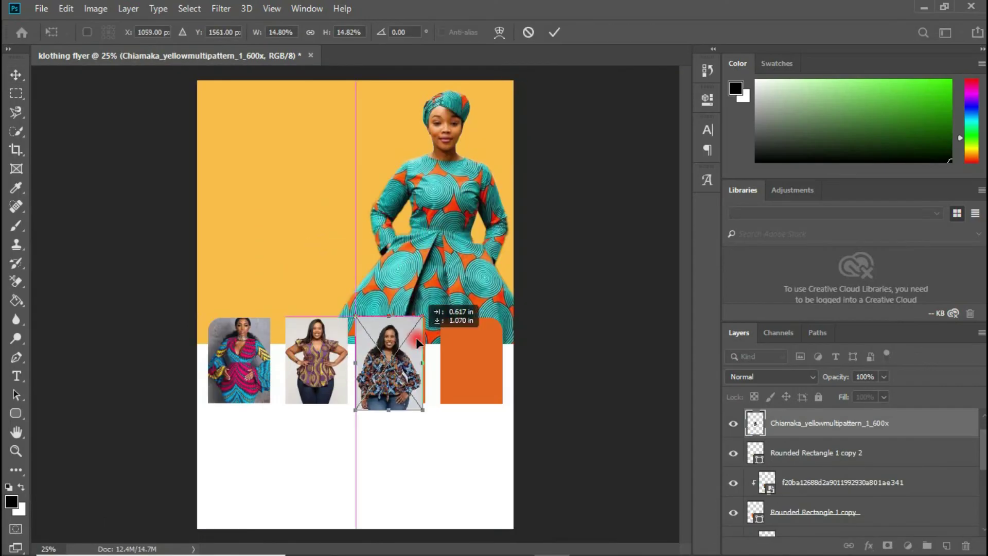
Step: Fit and clip the Chiamaka_yellowmultipattern_1_600x photo to the third orange shape and the AP937BN6-large photo to the fourth
{"action": "key", "text": "Return"}
{"action": "key", "text": "ctrl+alt+g"}
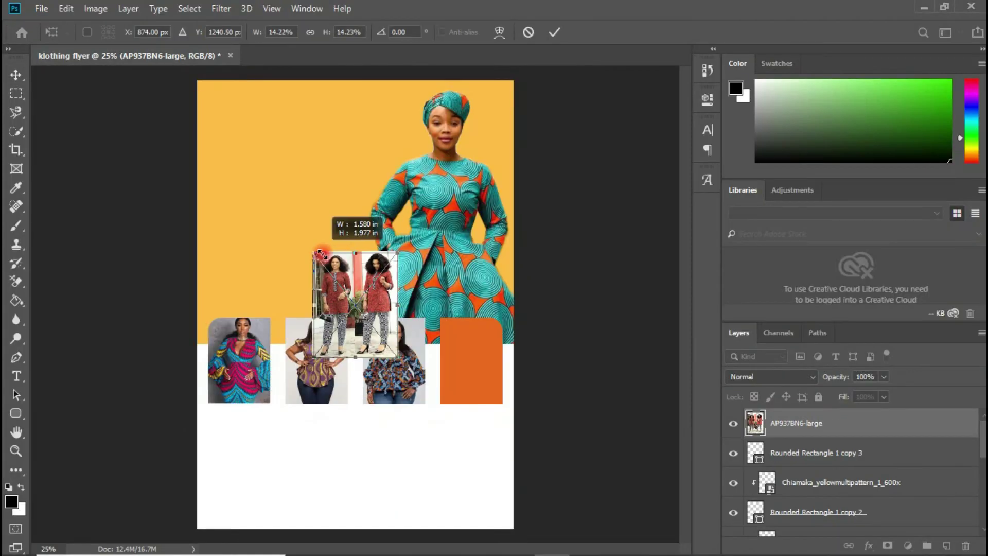
{"action": "left_click_drag", "start_coordinate": [360, 257], "coordinate": [471, 355]}
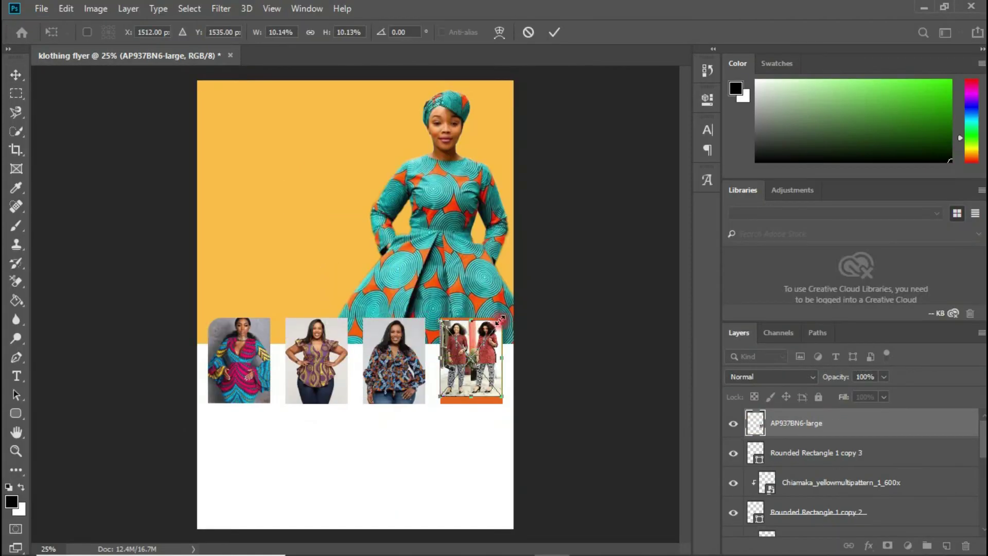
{"action": "key", "text": "Return"}
{"action": "key", "text": "ctrl+alt+g"}
Step: Group the four rounded rectangle layers with their clipped photos and name the group "clipping mask images"
{"action": "scroll", "coordinate": [977, 468], "scroll_direction": "down", "scroll_amount": 3}
{"action": "left_click", "coordinate": [802, 481], "text": "shift"}
{"action": "key", "text": "ctrl+g"}
{"action": "double_click", "coordinate": [778, 418]}
{"action": "type", "text": "clipping mask images"}
{"action": "left_click", "coordinate": [443, 370]}
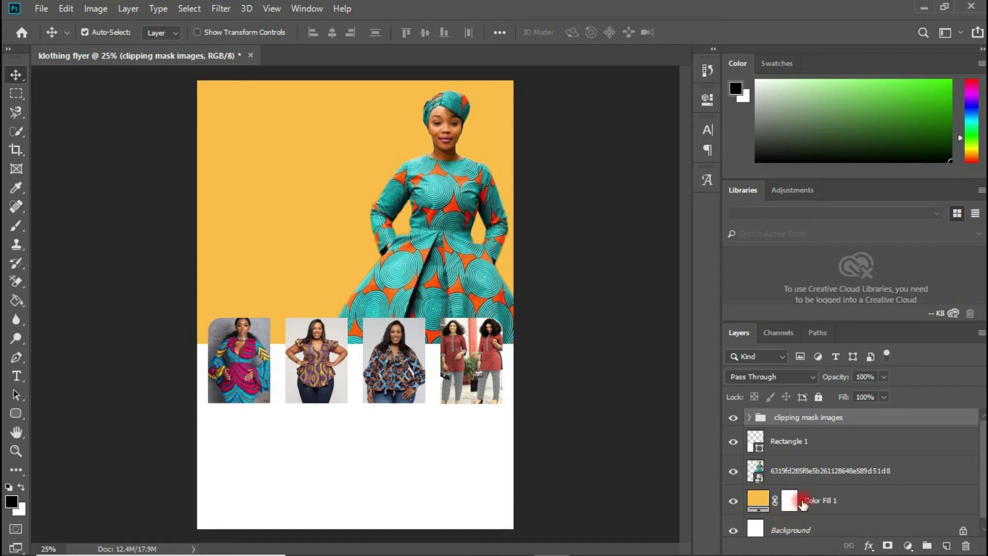
Step: Add a layer mask to the white Rectangle 1 layer and hide the clipping mask images group
{"action": "left_click", "coordinate": [774, 443]}
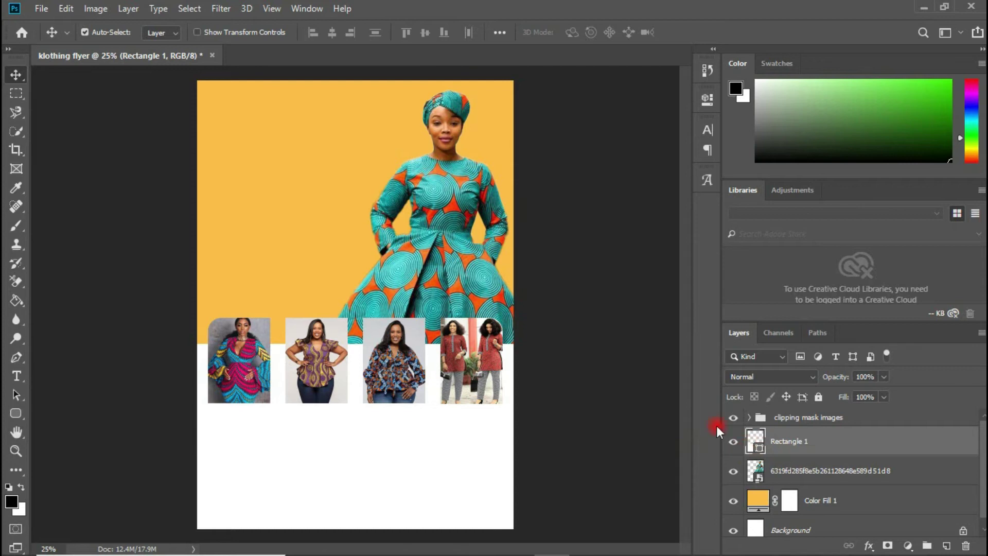
{"action": "left_click", "coordinate": [888, 546]}
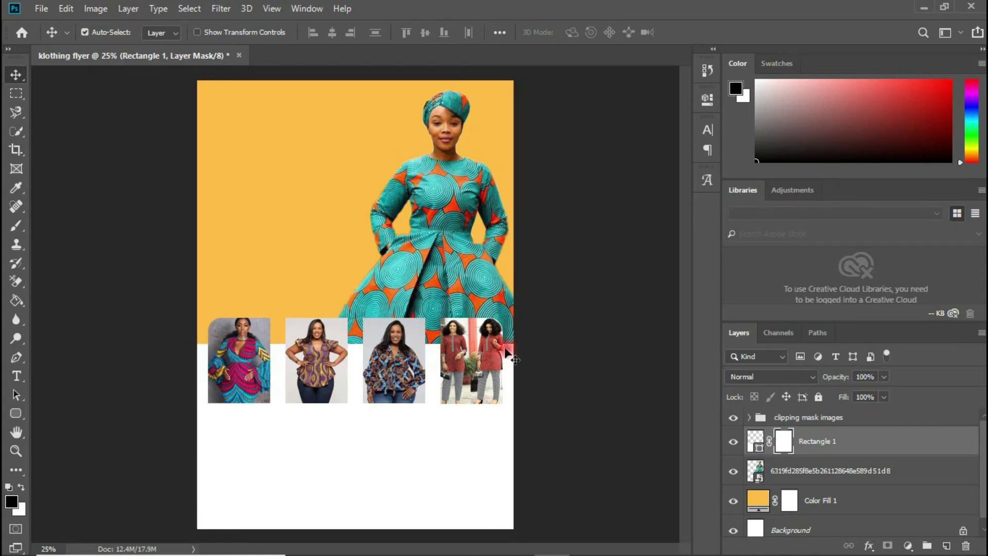
{"action": "left_click", "coordinate": [733, 418]}
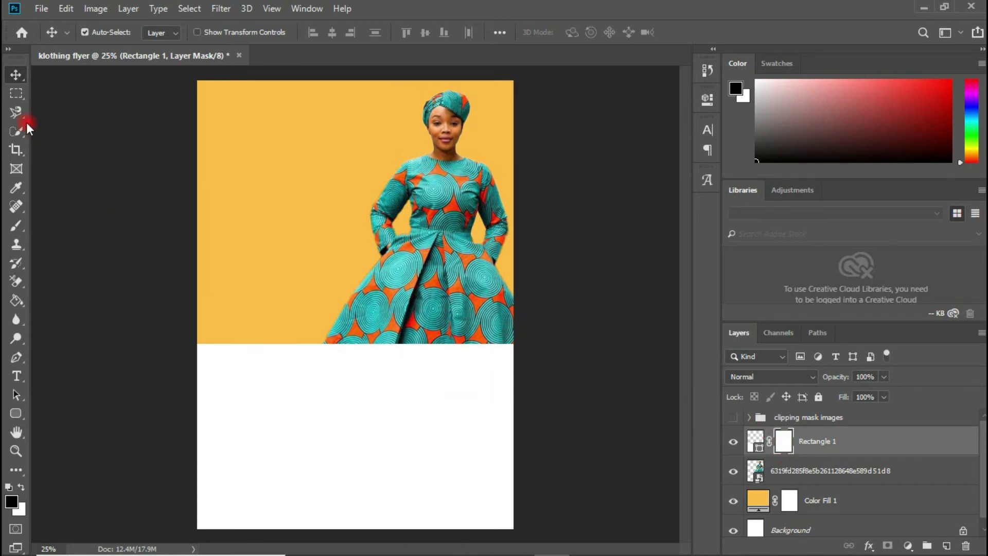
Step: Fade the white rectangle's upper edge by painting black on its mask with a soft 500 px brush, and show the photo group again
{"action": "left_click", "coordinate": [17, 225]}
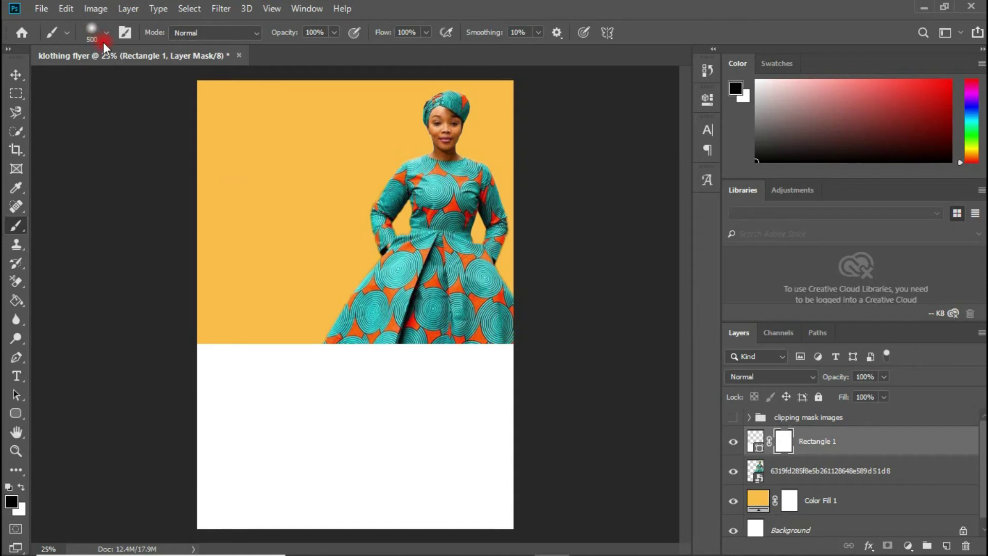
{"action": "mouse_move", "coordinate": [521, 359]}
{"action": "left_mouse_down"}
{"action": "mouse_move", "coordinate": [407, 355]}
{"action": "mouse_move", "coordinate": [519, 348]}
{"action": "mouse_move", "coordinate": [373, 322]}
{"action": "mouse_move", "coordinate": [289, 335]}
{"action": "mouse_move", "coordinate": [155, 335]}
{"action": "left_mouse_up"}
{"action": "mouse_move", "coordinate": [280, 331]}
{"action": "left_mouse_down"}
{"action": "mouse_move", "coordinate": [187, 341]}
{"action": "mouse_move", "coordinate": [493, 336]}
{"action": "mouse_move", "coordinate": [528, 323]}
{"action": "left_mouse_up"}
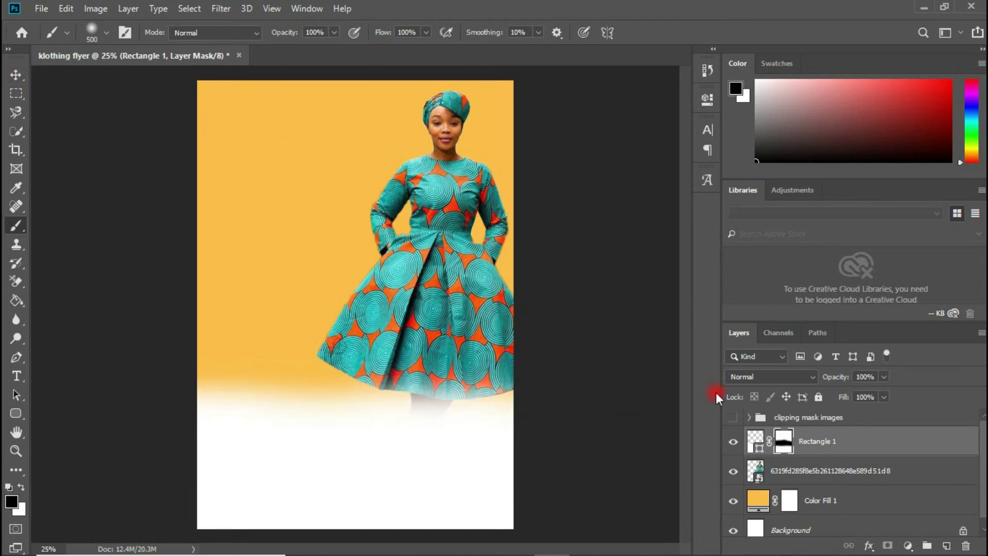
{"action": "left_click", "coordinate": [731, 419]}
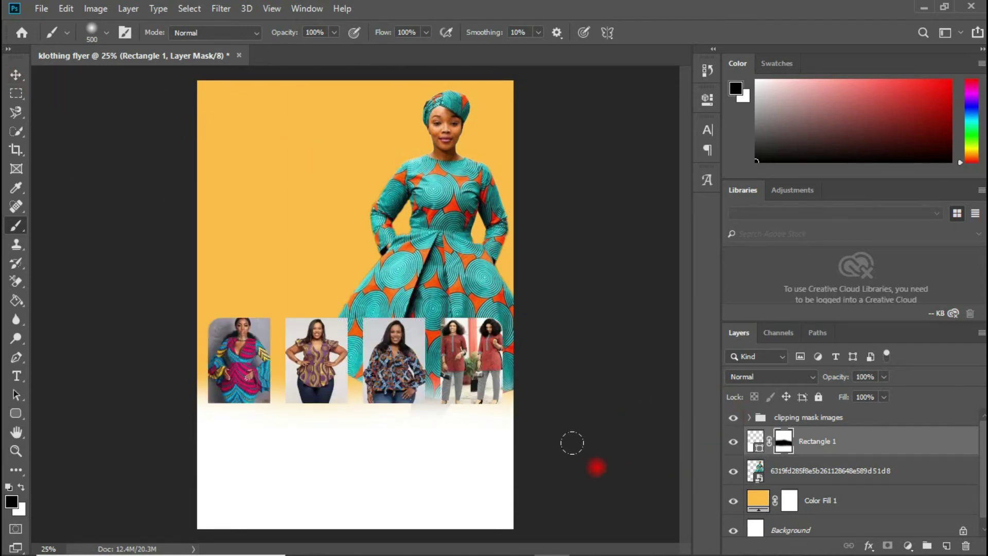
{"action": "key", "text": "v"}
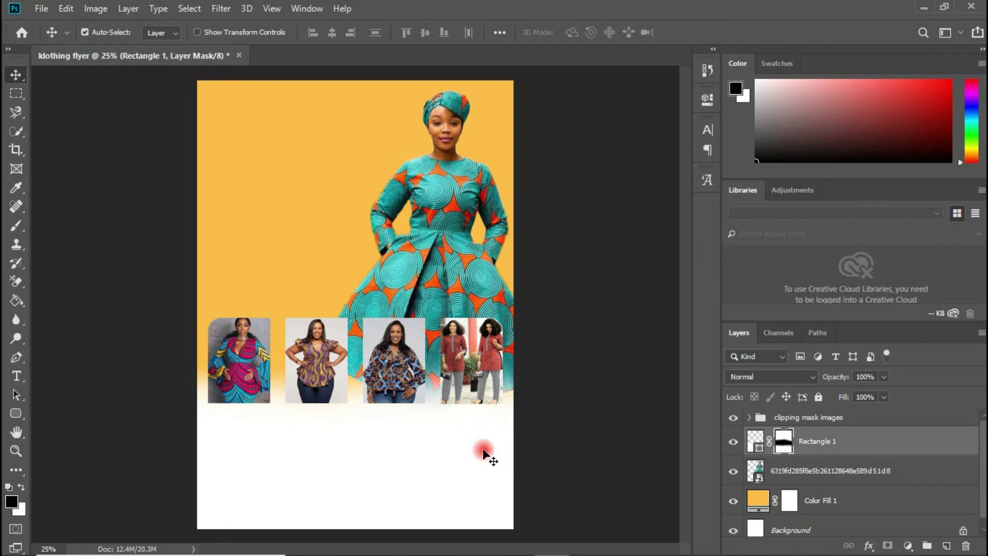
{"action": "key", "text": "ctrl+2"}
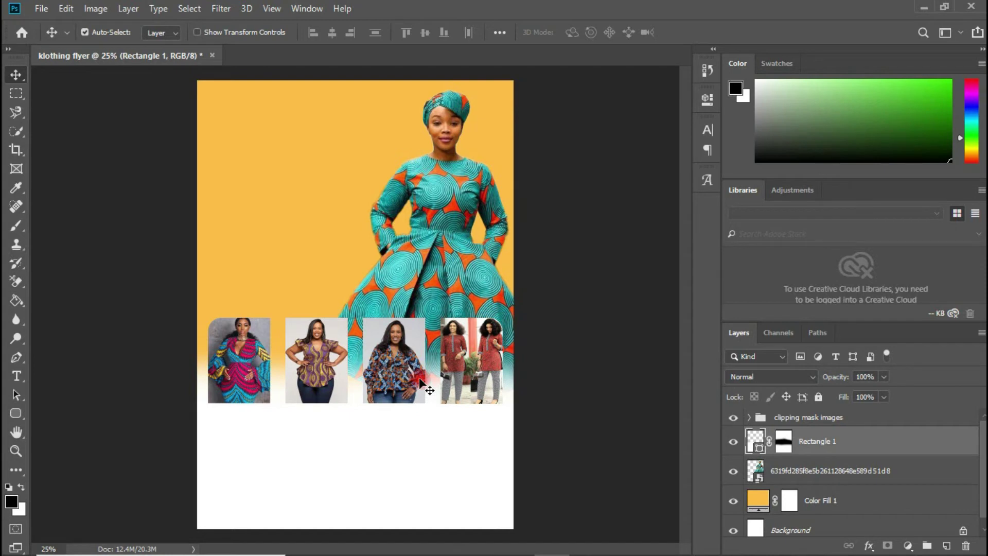
Step: Switch to the New Text Document in Notepad, copy the word "Massive", and return to the flyer
{"action": "mouse_move", "coordinate": [514, 553]}
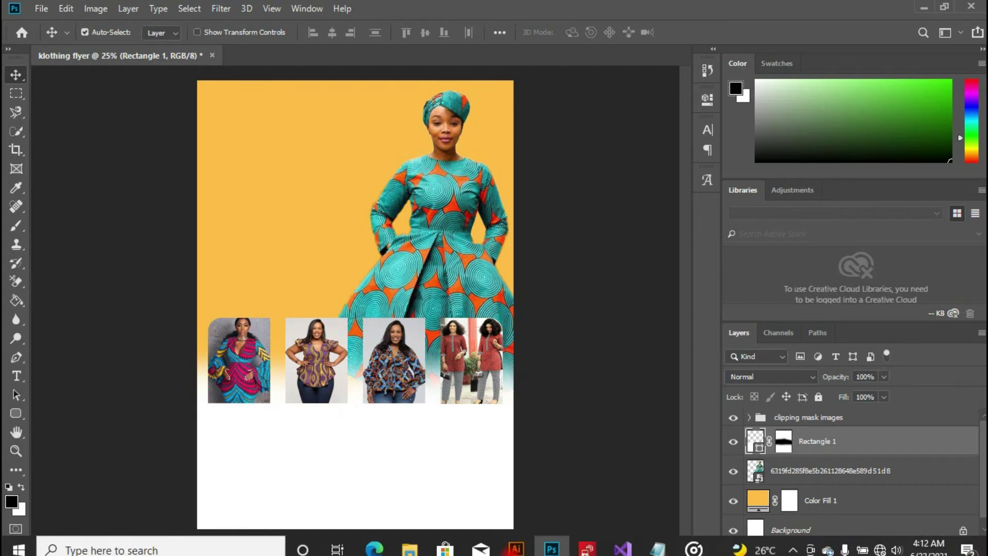
{"action": "mouse_move", "coordinate": [669, 542]}
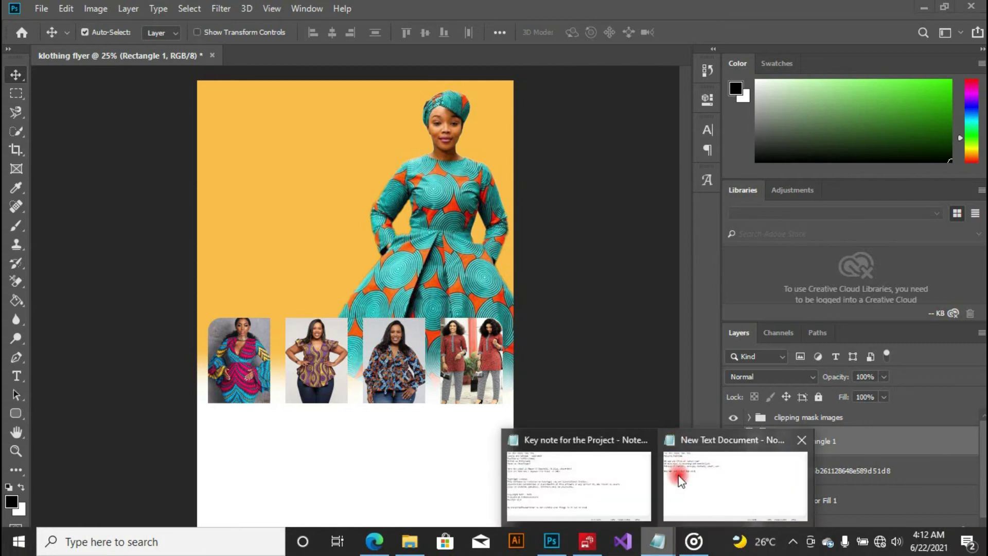
{"action": "left_click", "coordinate": [690, 440]}
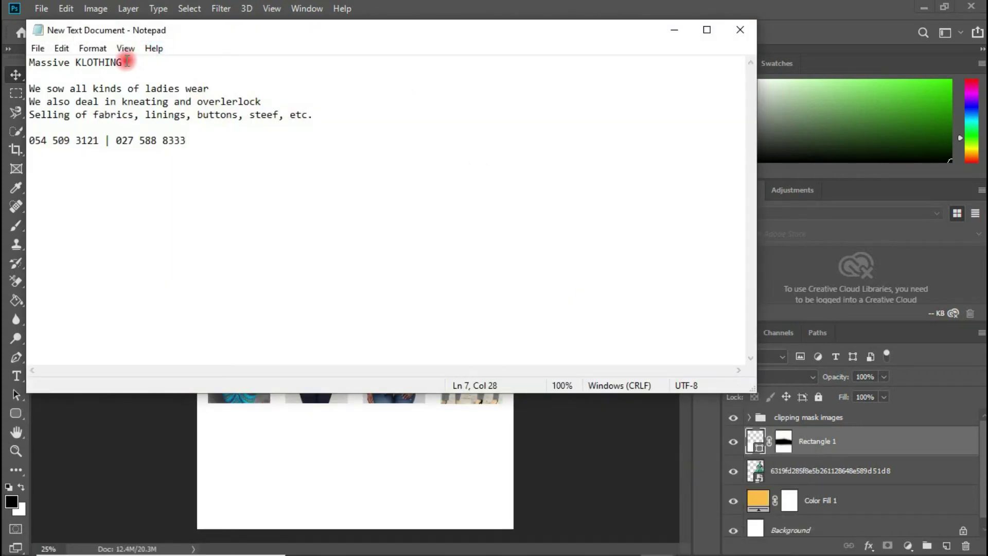
{"action": "left_click_drag", "start_coordinate": [69, 64], "coordinate": [33, 64]}
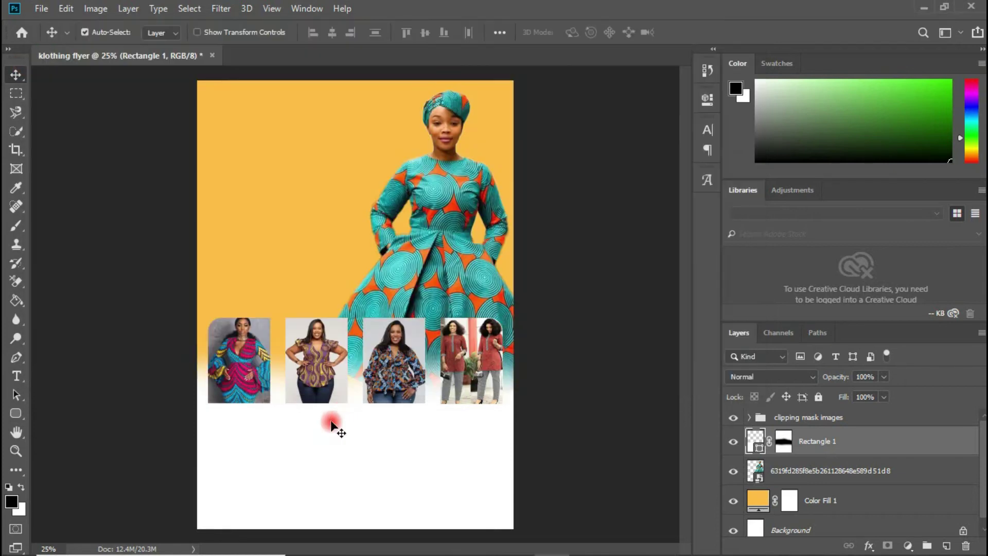
{"action": "left_click", "coordinate": [333, 423]}
Step: Add a black text line reading "Massive" and move it to the upper left of the flyer
{"action": "left_click", "coordinate": [16, 375]}
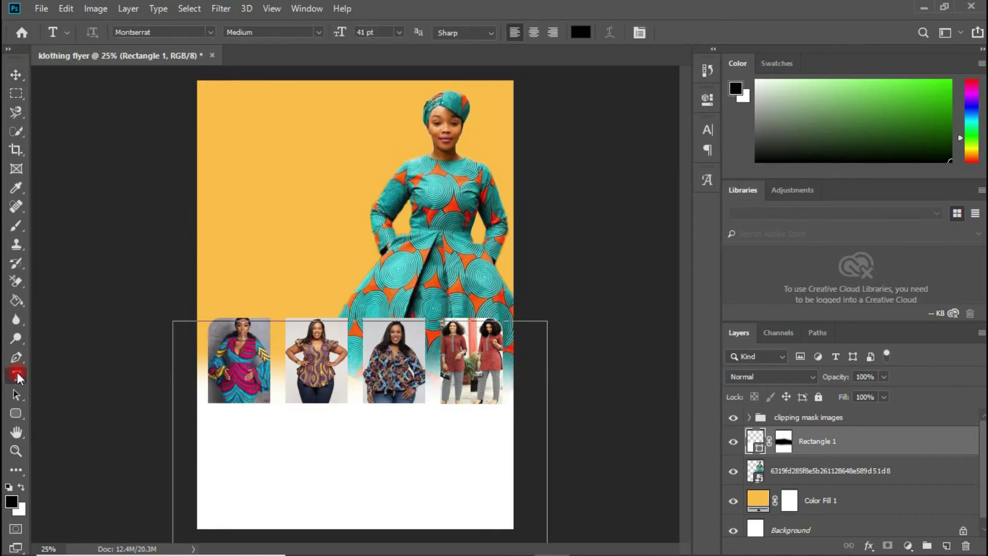
{"action": "left_click", "coordinate": [230, 152]}
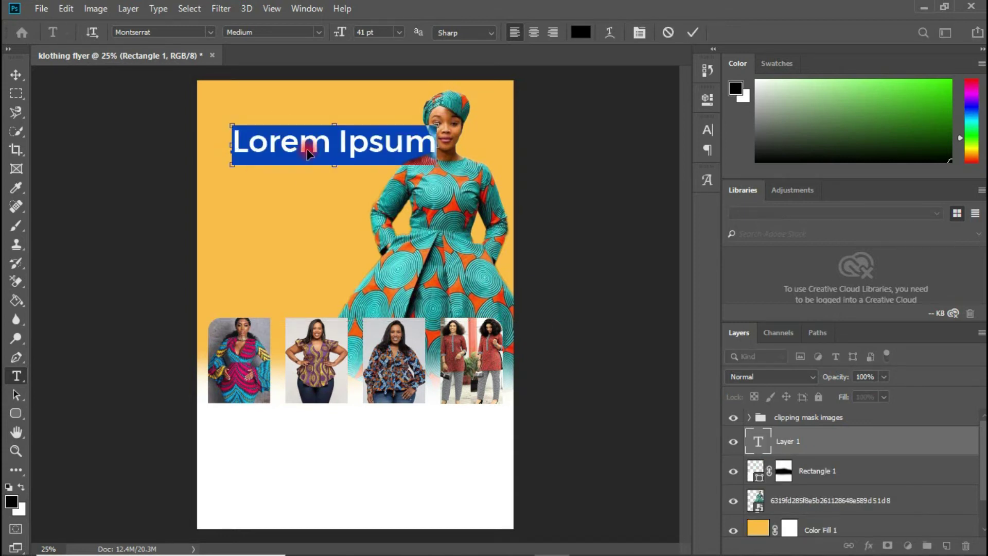
{"action": "type", "text": "Massive"}
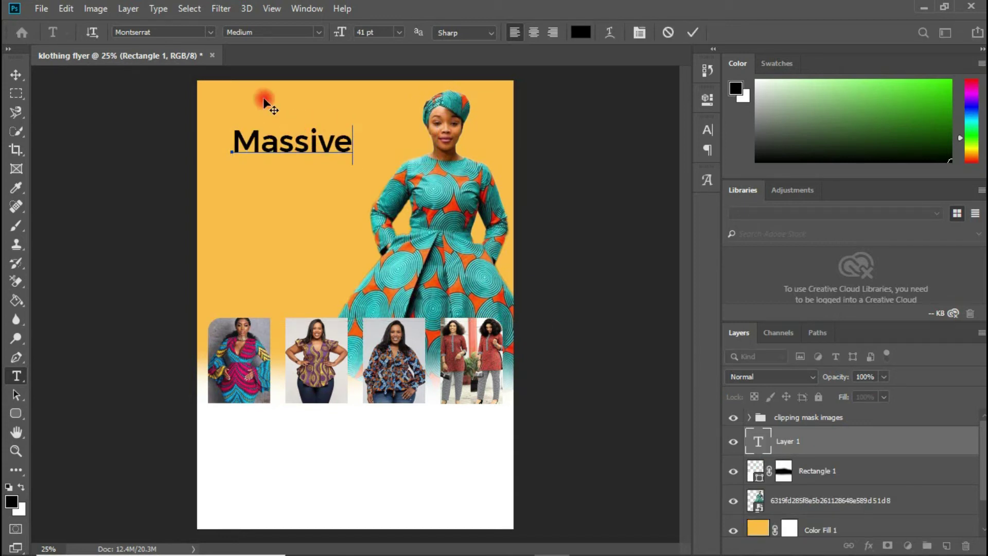
{"action": "left_click", "coordinate": [14, 75]}
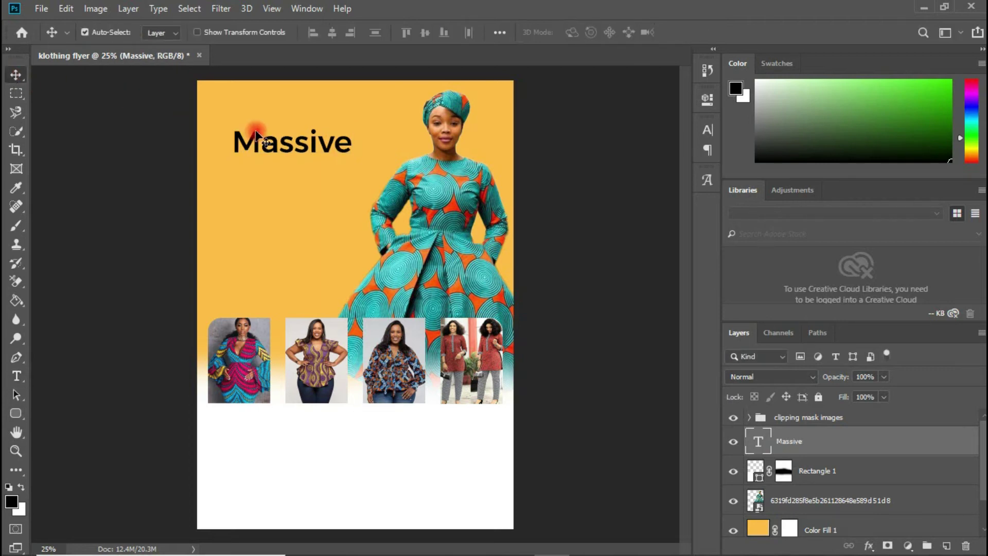
{"action": "left_click_drag", "start_coordinate": [270, 143], "coordinate": [257, 114]}
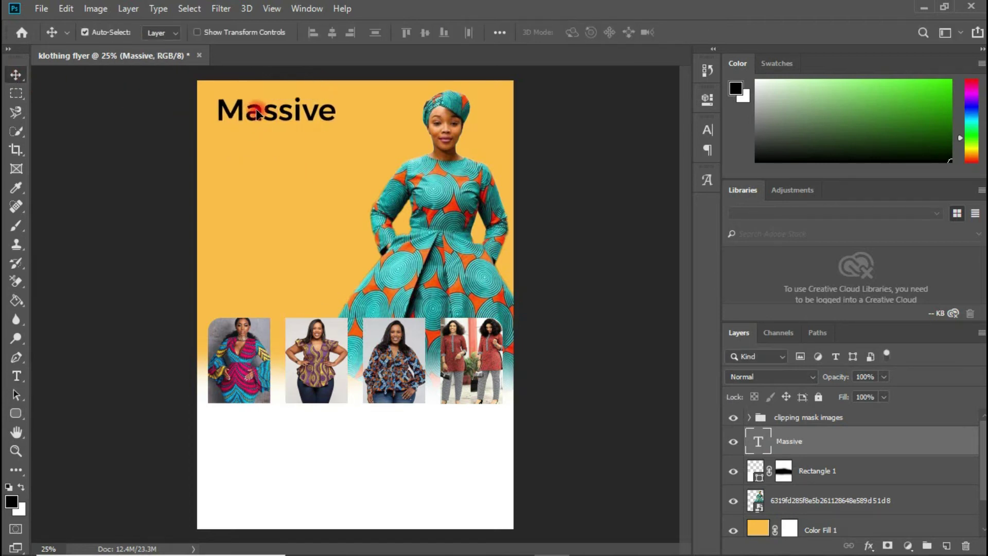
Step: Switch to the New Text Document in Notepad, copy the word "KLOTHING", and return to the flyer
{"action": "mouse_move", "coordinate": [571, 553]}
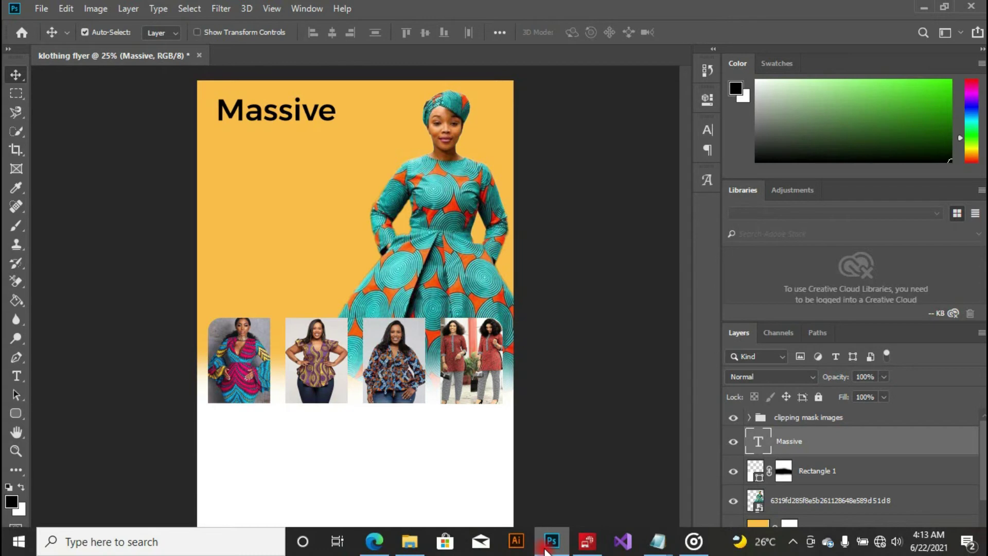
{"action": "mouse_move", "coordinate": [658, 543]}
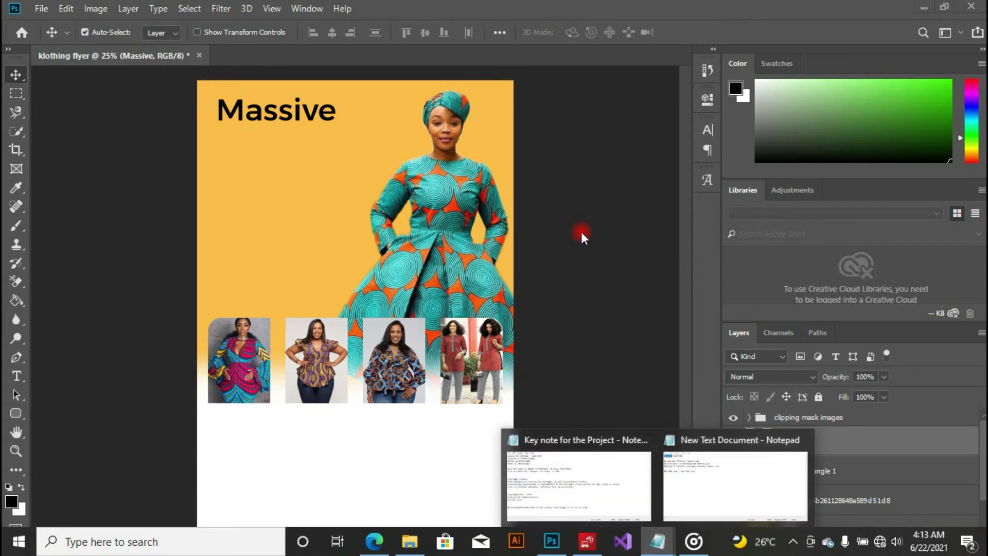
{"action": "left_click", "coordinate": [721, 456]}
{"action": "left_click_drag", "start_coordinate": [123, 62], "coordinate": [76, 62]}
{"action": "key", "text": "ctrl+c"}
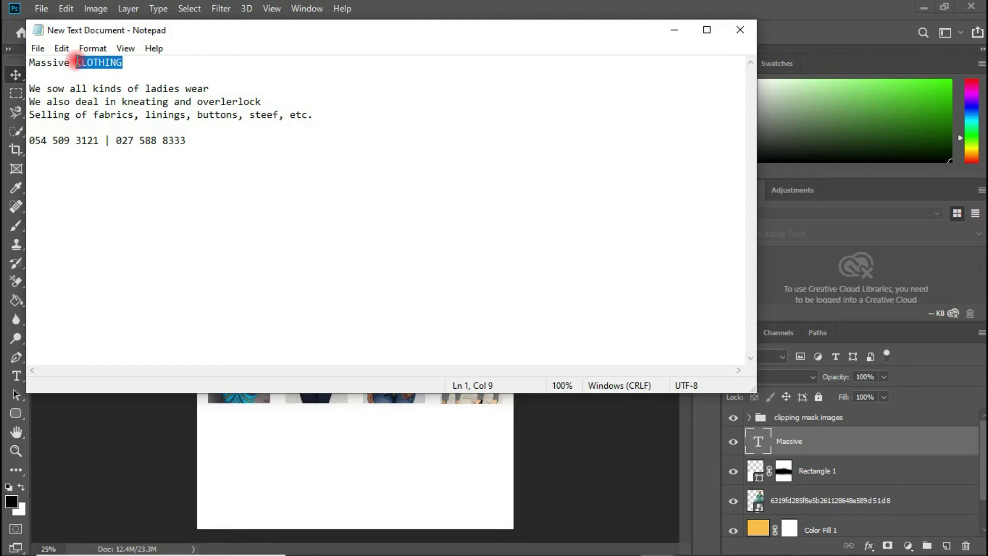
{"action": "left_click", "coordinate": [317, 458]}
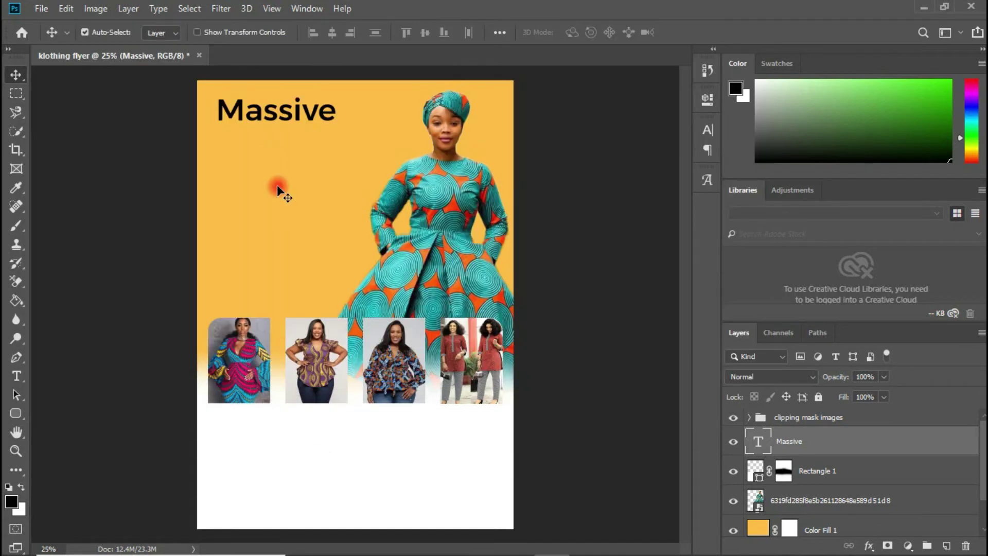
Step: Paste "KLOTHING" as a separate text line and move it directly beneath "Massive"
{"action": "left_click", "coordinate": [16, 376]}
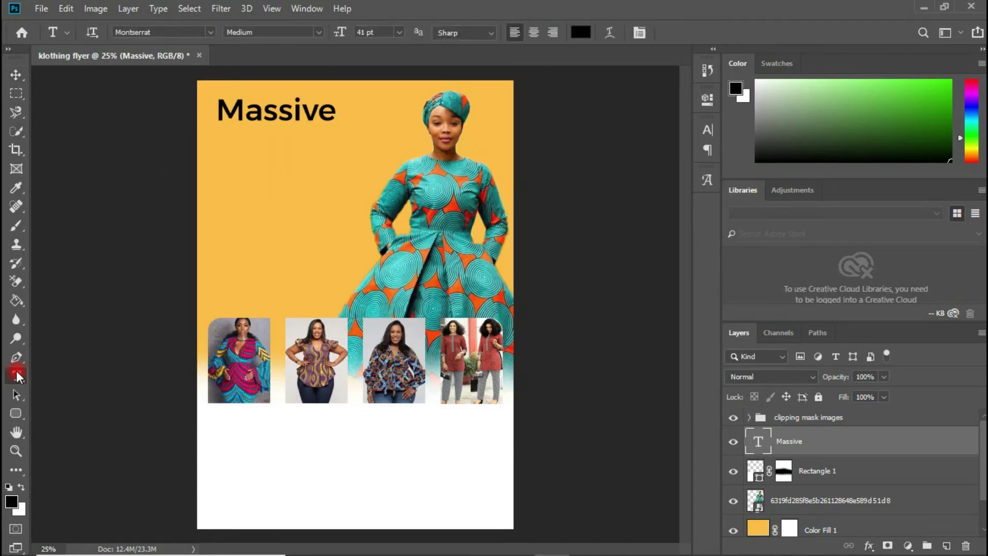
{"action": "left_click", "coordinate": [250, 186]}
{"action": "key", "text": "ctrl+v"}
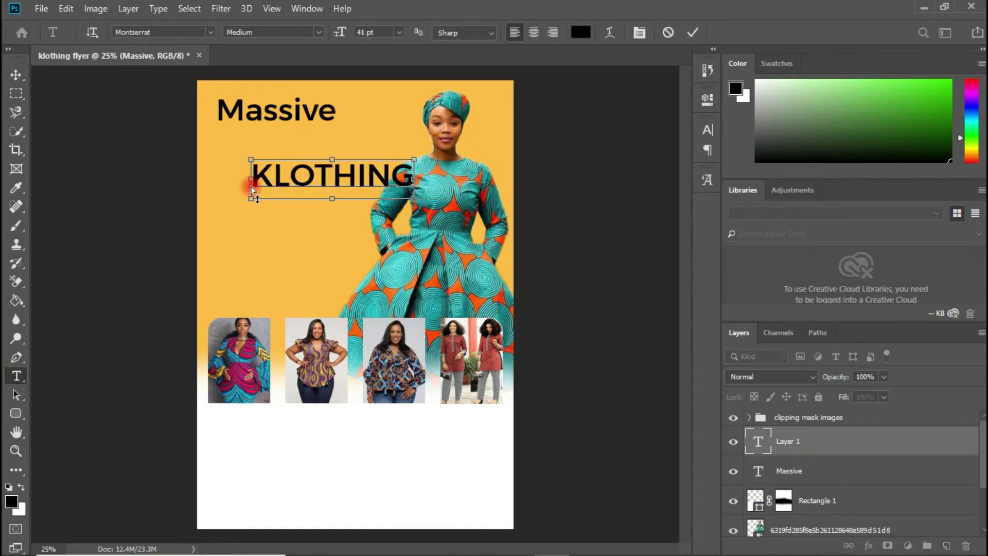
{"action": "left_click", "coordinate": [16, 75]}
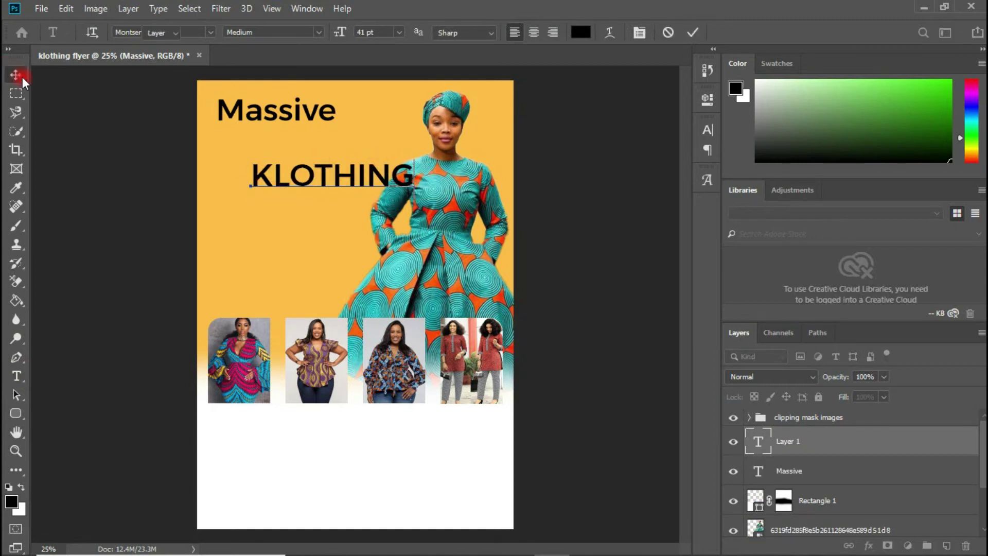
{"action": "left_click_drag", "start_coordinate": [326, 180], "coordinate": [294, 147]}
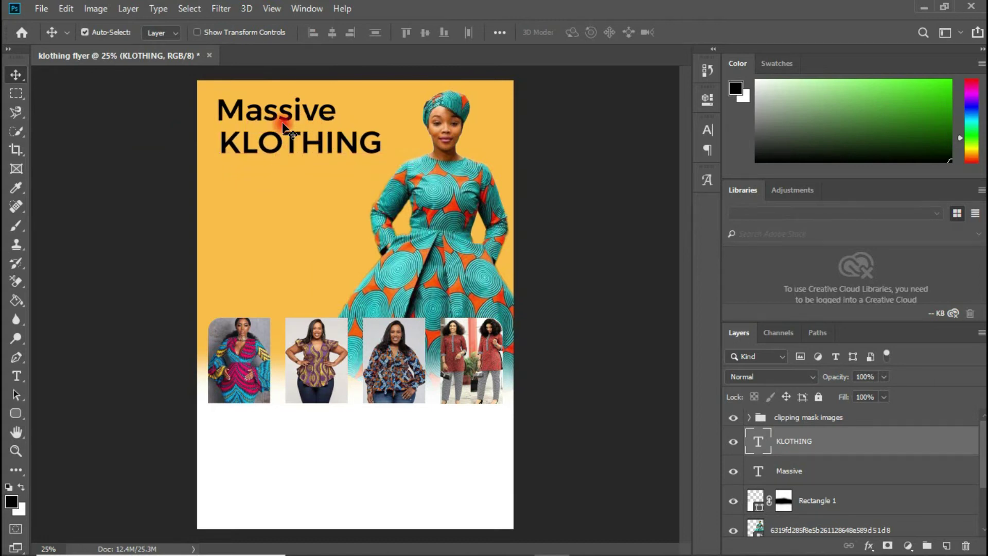
Step: Enlarge the font size of "Massive" to nearly the width of "KLOTHING" and move "KLOTHING" down to sit below it
{"action": "left_click", "coordinate": [239, 119]}
{"action": "left_click", "coordinate": [706, 130]}
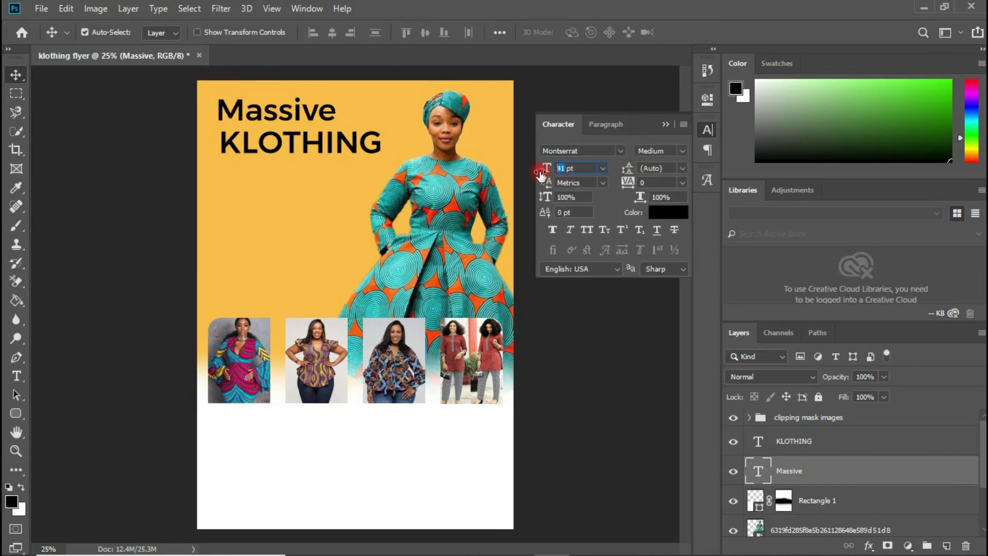
{"action": "type", "text": "5"}
{"action": "key", "text": "Return"}
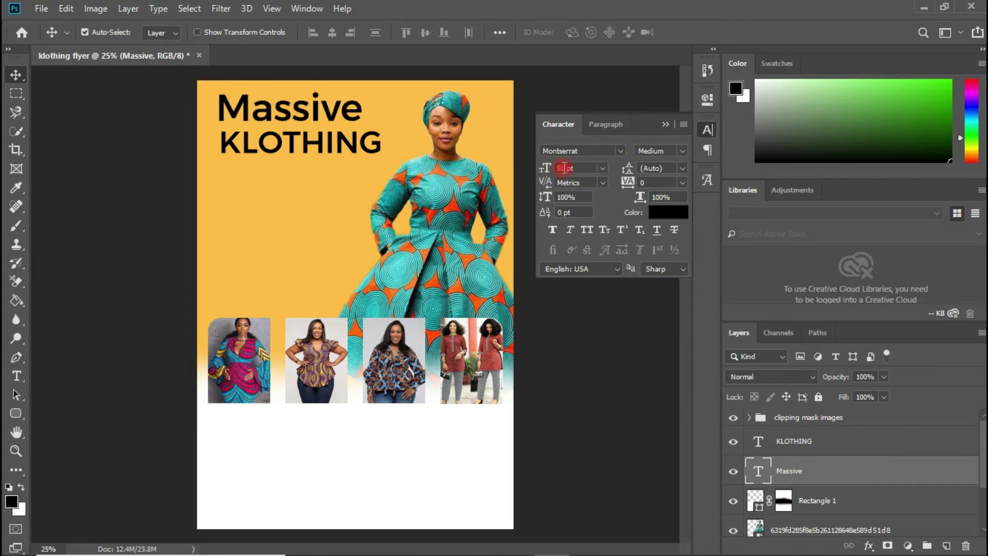
{"action": "type", "text": "5"}
{"action": "key", "text": "Return"}
{"action": "left_click_drag", "start_coordinate": [344, 115], "coordinate": [354, 163]}
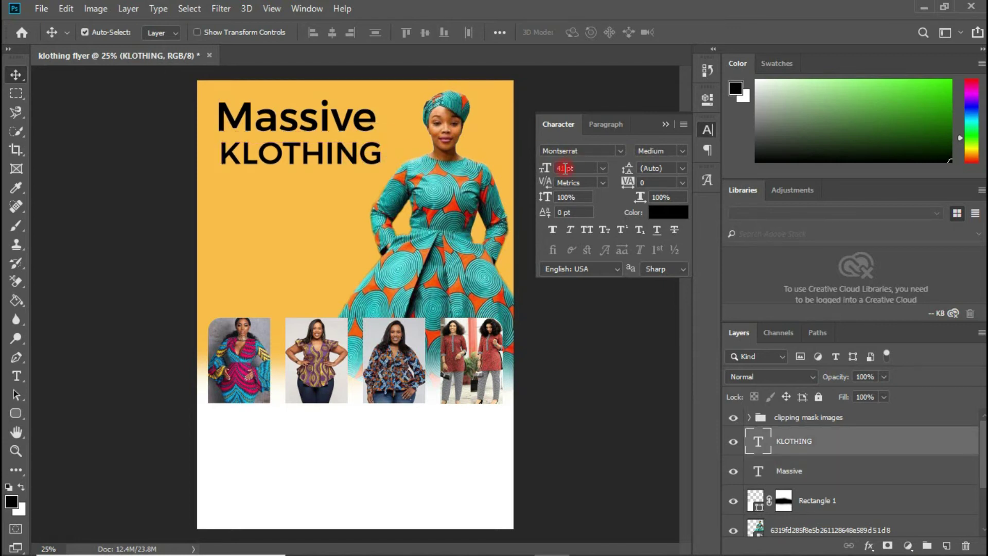
Step: Set "KLOTHING" to 25 pt with 160 tracking and position it closely beneath "Massive"
{"action": "type", "text": "25"}
{"action": "key", "text": "Return"}
{"action": "left_click_drag", "start_coordinate": [312, 167], "coordinate": [335, 164]}
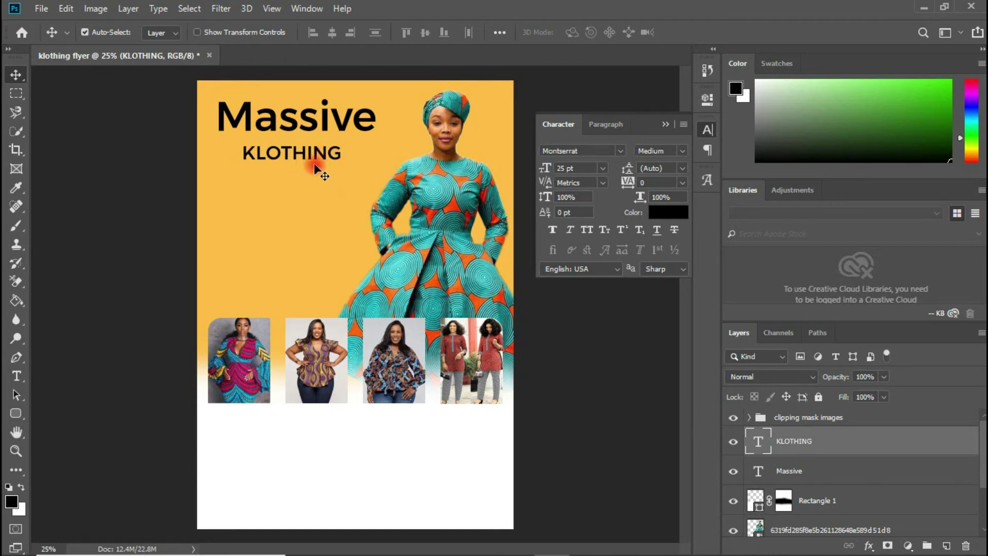
{"action": "left_click_drag", "start_coordinate": [626, 183], "coordinate": [630, 184]}
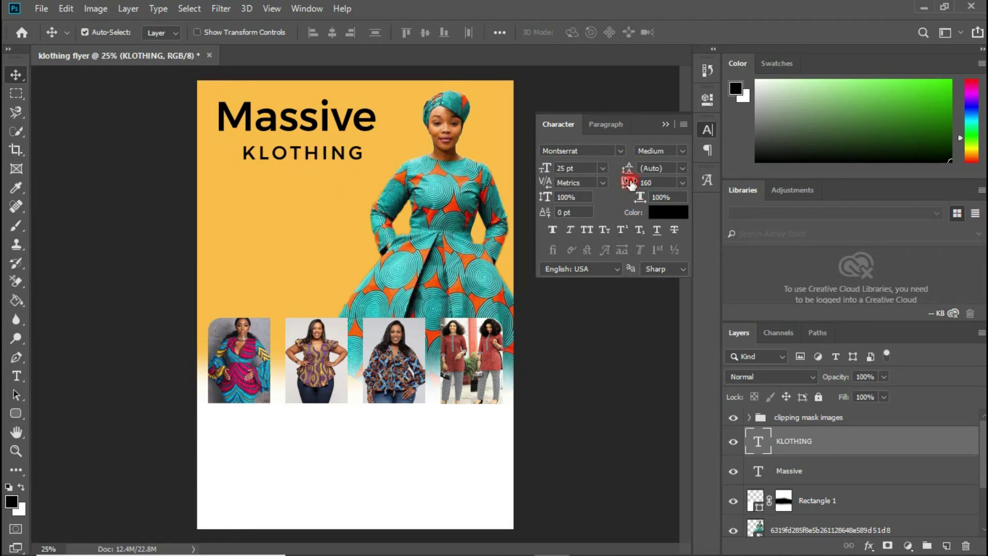
{"action": "left_click_drag", "start_coordinate": [342, 158], "coordinate": [332, 154]}
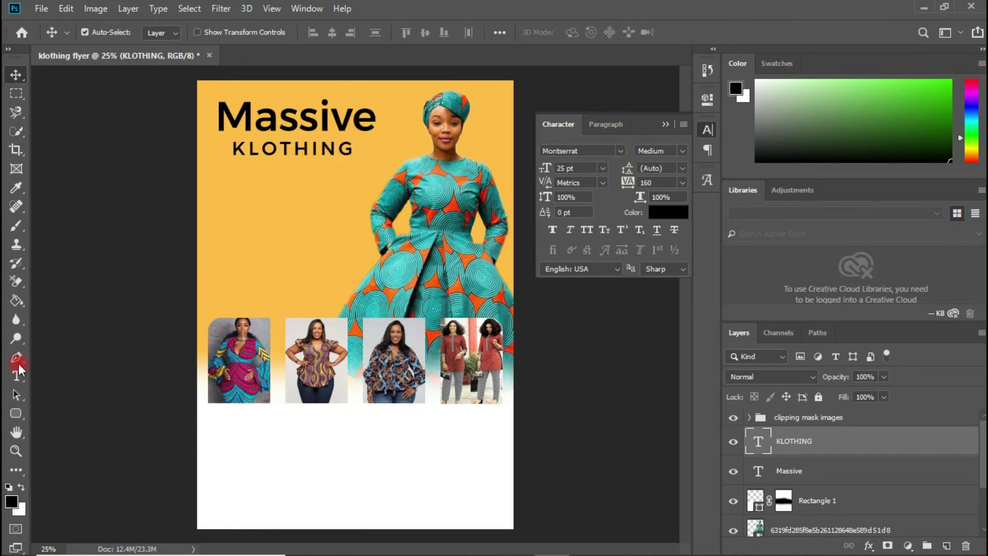
Step: Draw a white-filled rectangle about 768 x 136 px around "KLOTHING" and move its layer beneath that text layer
{"action": "left_click_drag", "start_coordinate": [15, 422], "coordinate": [84, 419]}
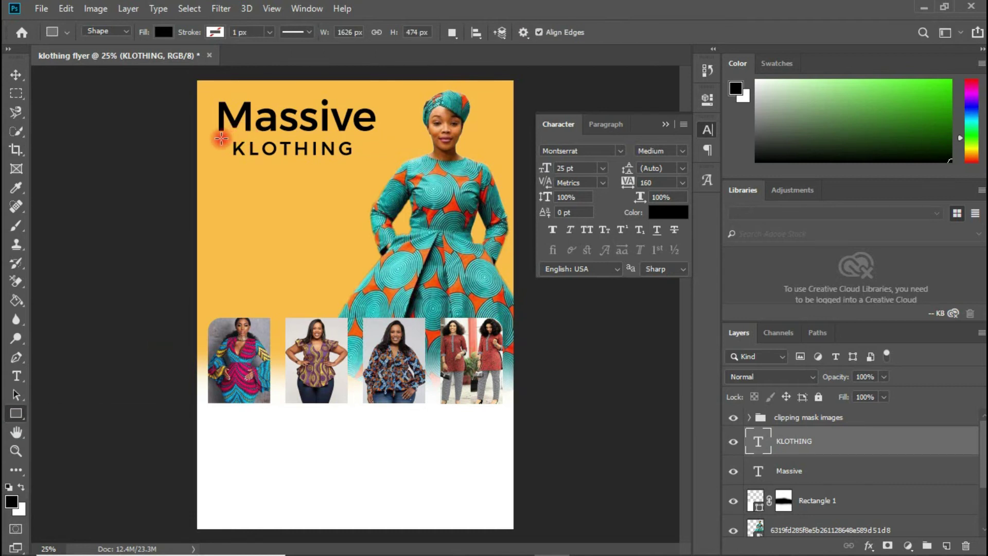
{"action": "left_click_drag", "start_coordinate": [220, 138], "coordinate": [354, 161]}
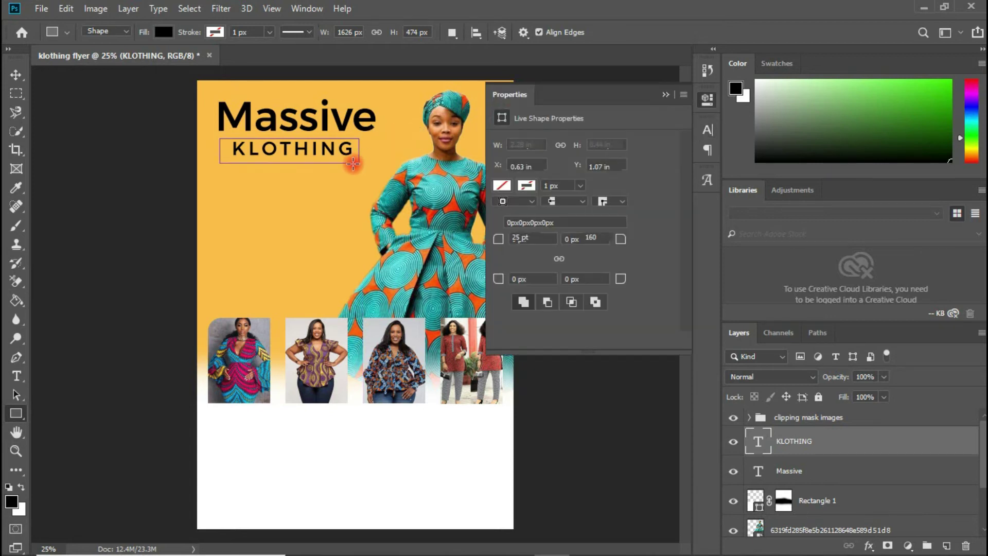
{"action": "left_click", "coordinate": [502, 185]}
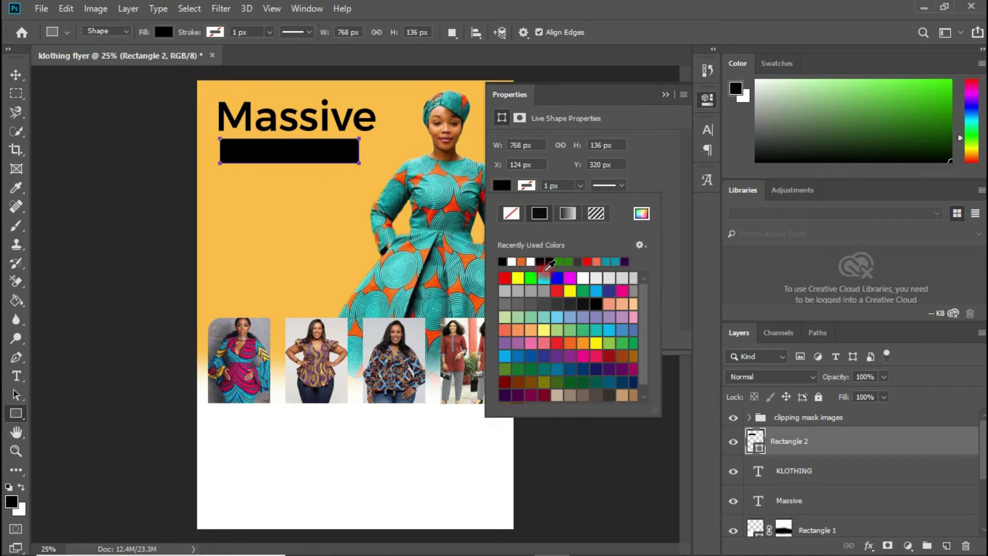
{"action": "left_click", "coordinate": [512, 260]}
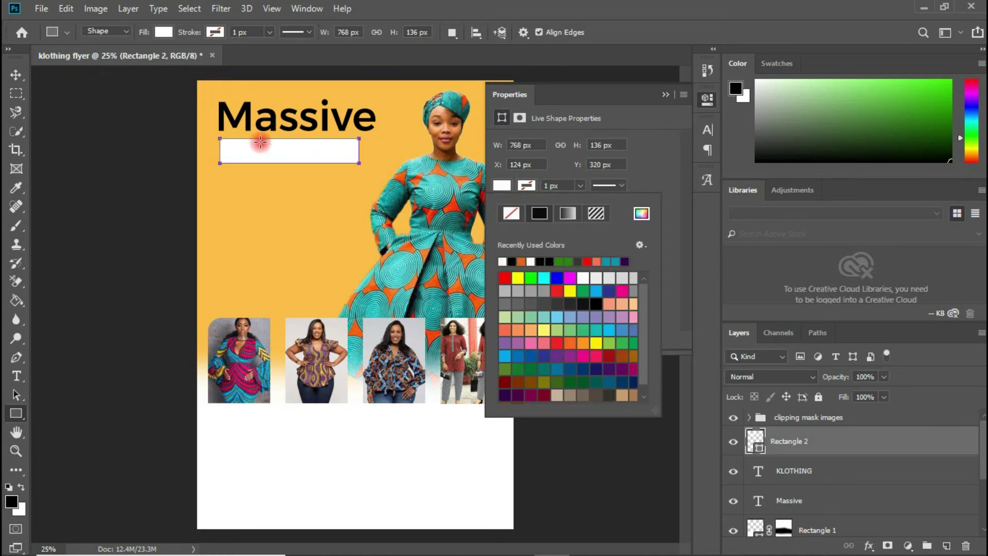
{"action": "left_click", "coordinate": [15, 75]}
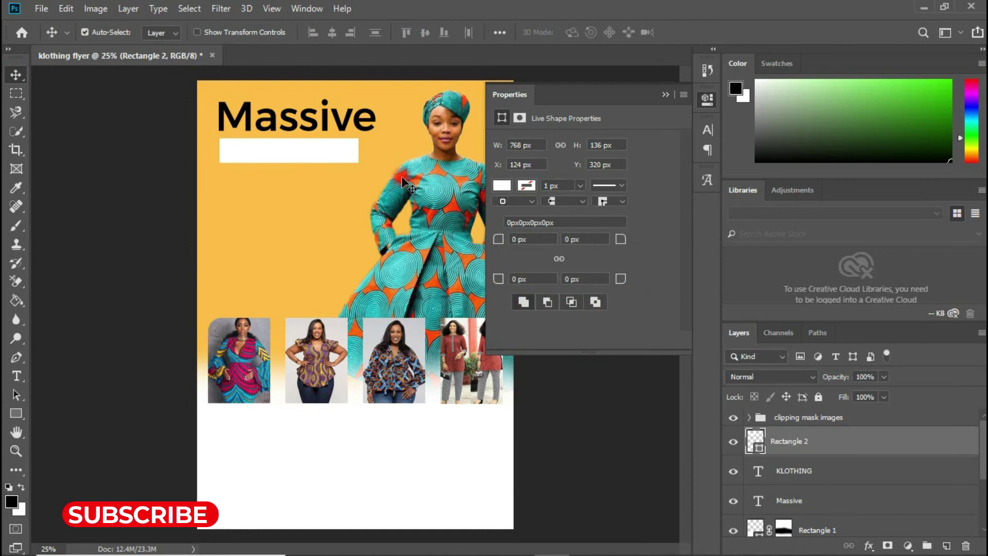
{"action": "left_click_drag", "start_coordinate": [823, 438], "coordinate": [815, 484]}
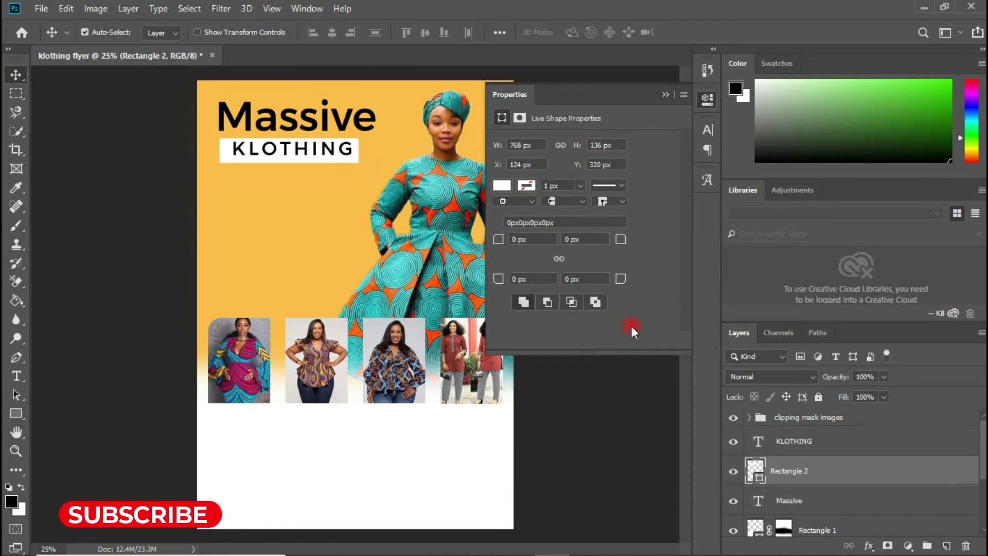
Step: Centre "KLOTHING" and the white rectangle on each other horizontally and vertically, and nudge both up 20 px closer to "Massive"
{"action": "left_click", "coordinate": [807, 441], "text": "ctrl"}
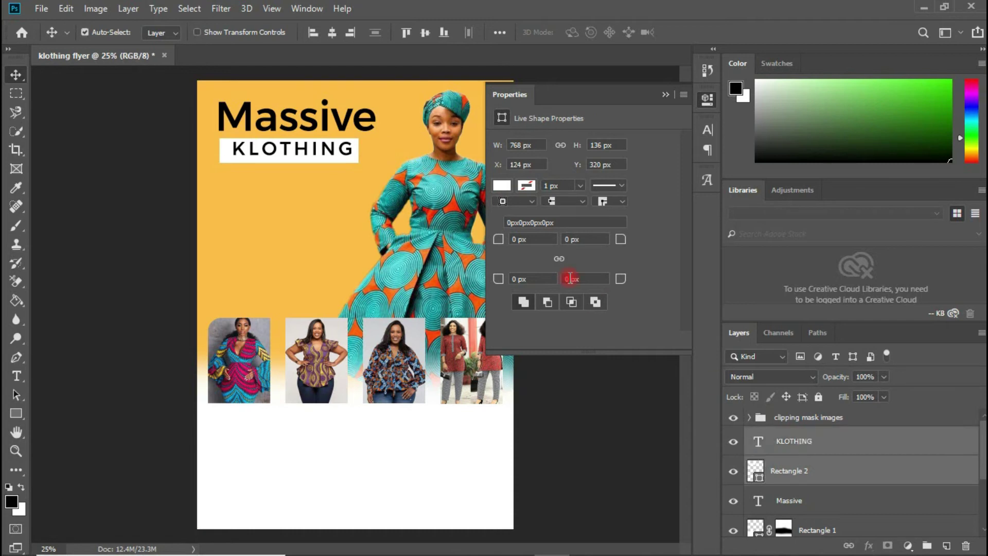
{"action": "left_click", "coordinate": [332, 32]}
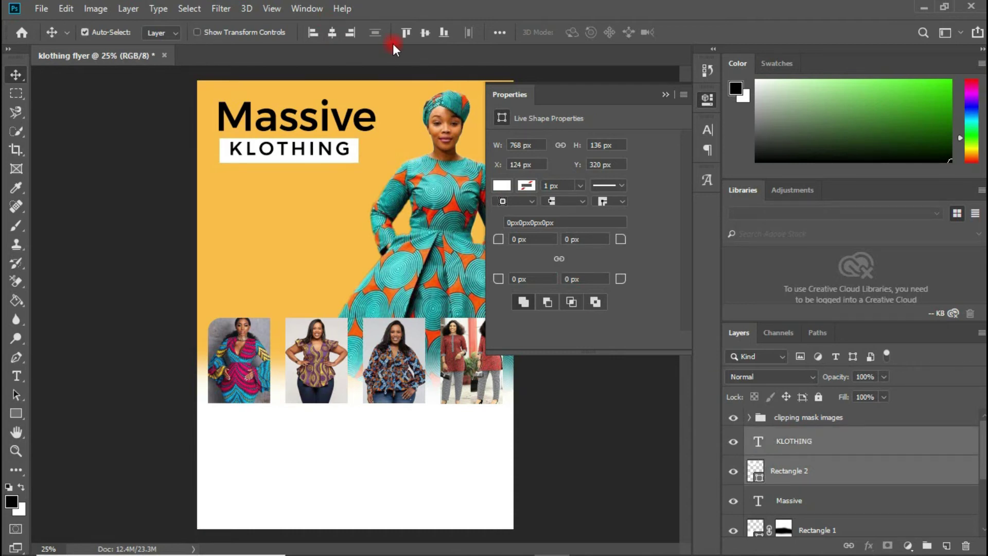
{"action": "left_click", "coordinate": [425, 33]}
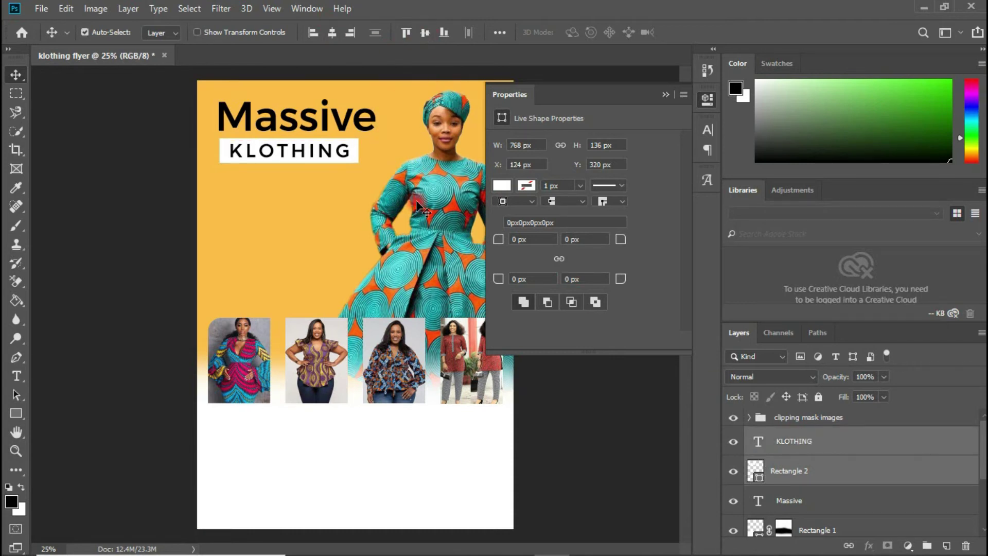
{"action": "key", "text": "shift+Up"}
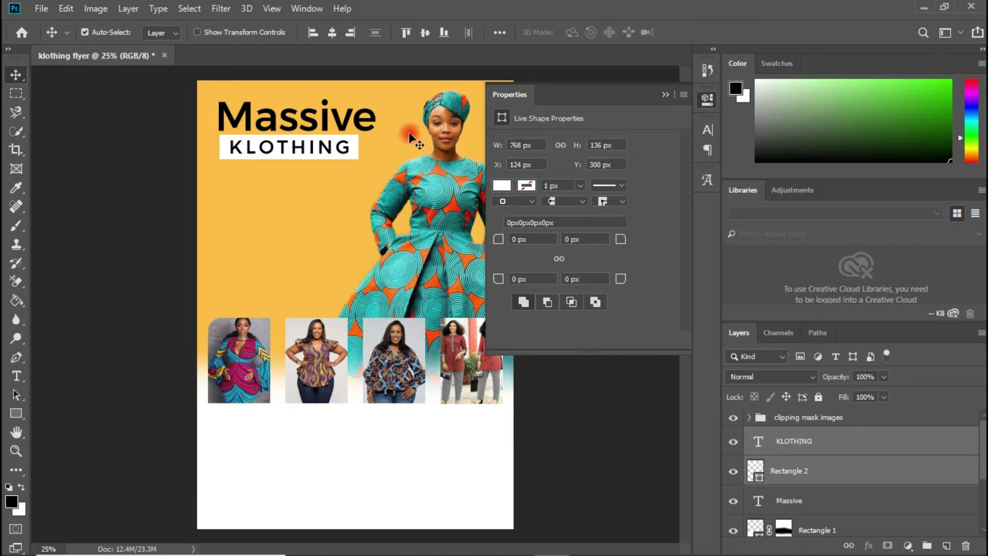
Step: Change the text colour of "Massive" to white (ffffff)
{"action": "left_click", "coordinate": [363, 128]}
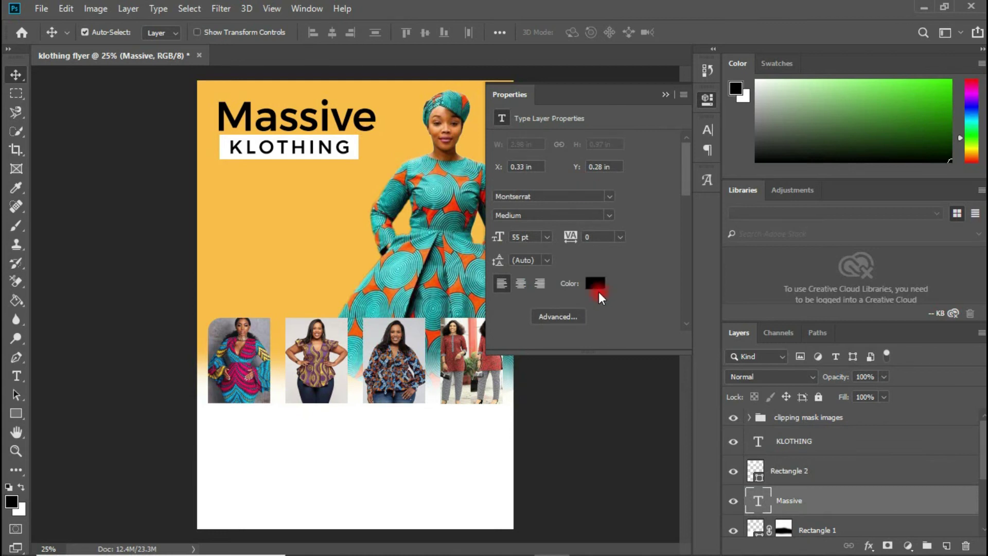
{"action": "left_click", "coordinate": [596, 284]}
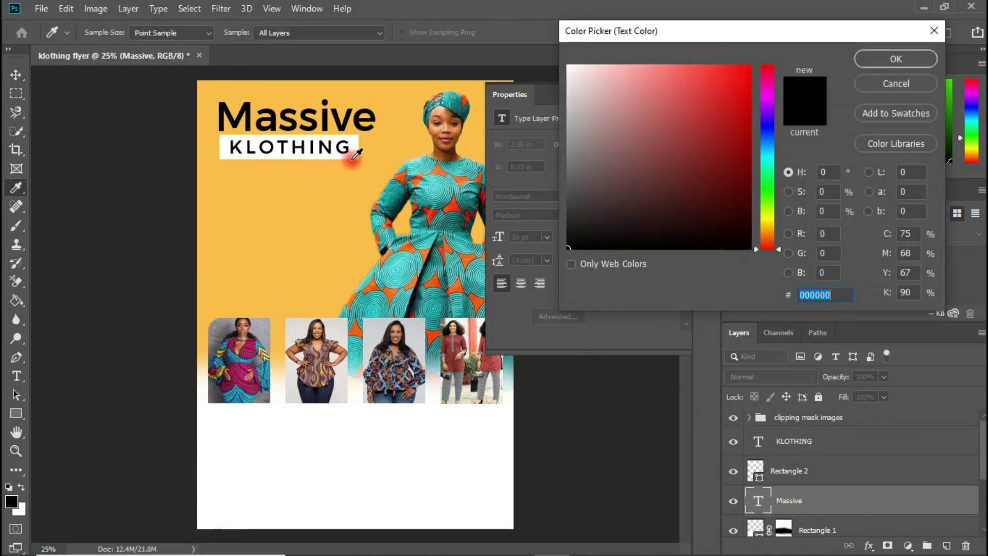
{"action": "left_click", "coordinate": [351, 156]}
{"action": "left_click", "coordinate": [413, 167]}
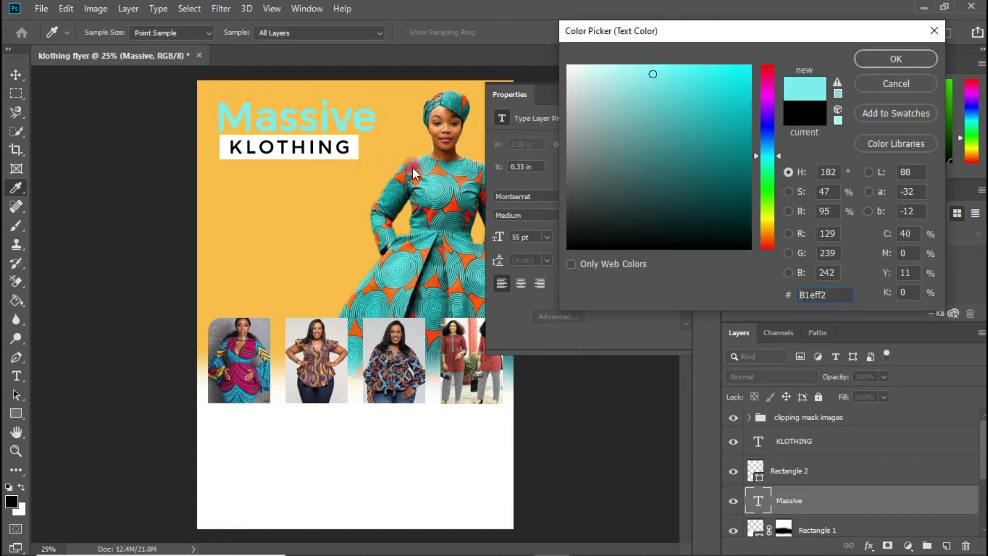
{"action": "left_click", "coordinate": [359, 149]}
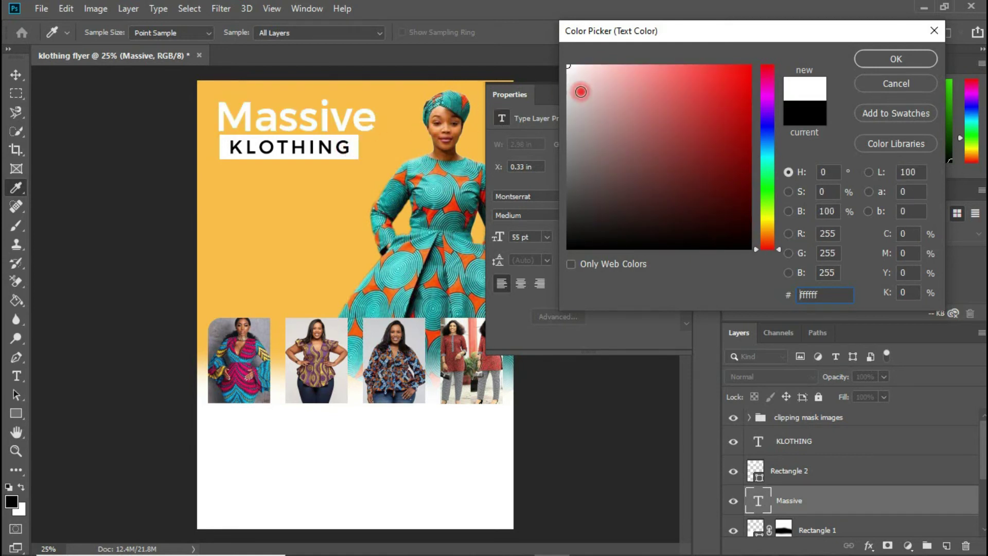
{"action": "left_click", "coordinate": [878, 58]}
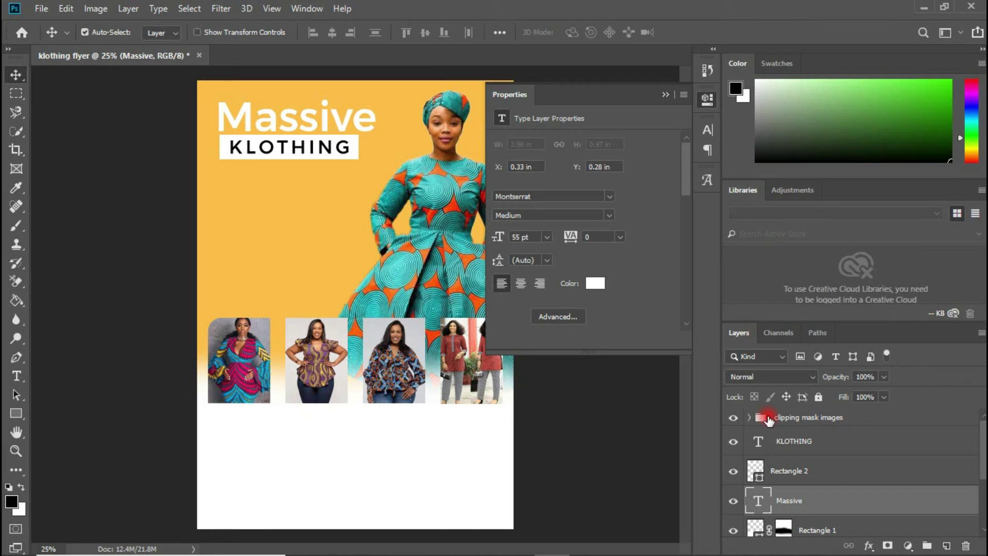
Step: Recolour the "KLOTHING" text with the yellow sampled from the flyer background (f9bd44)
{"action": "left_click", "coordinate": [795, 444]}
{"action": "left_click", "coordinate": [591, 282]}
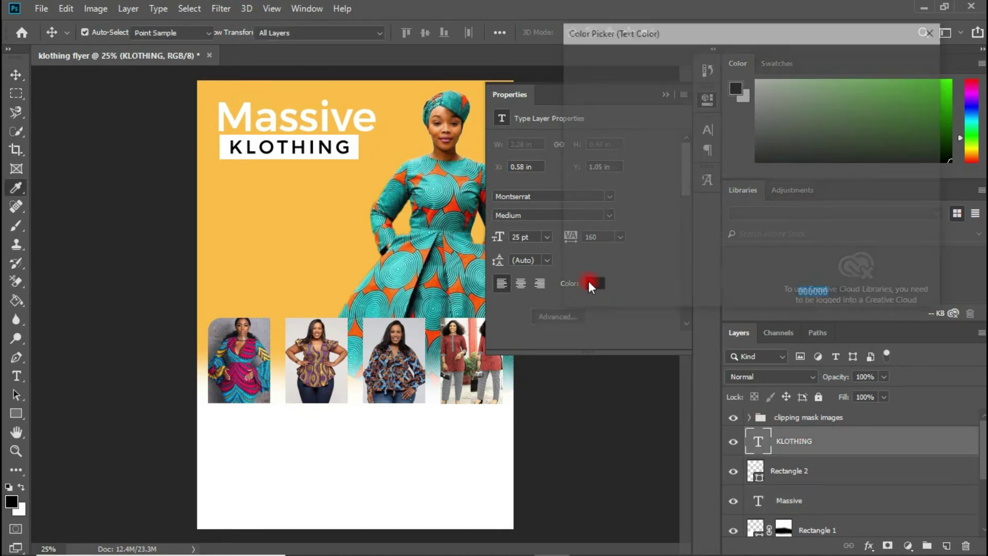
{"action": "left_click", "coordinate": [330, 198]}
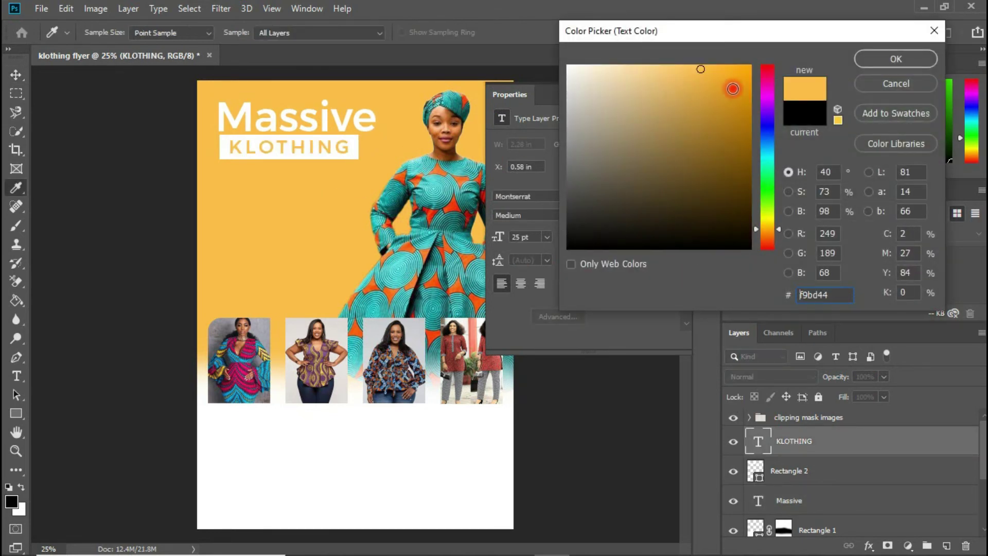
{"action": "left_click", "coordinate": [869, 60]}
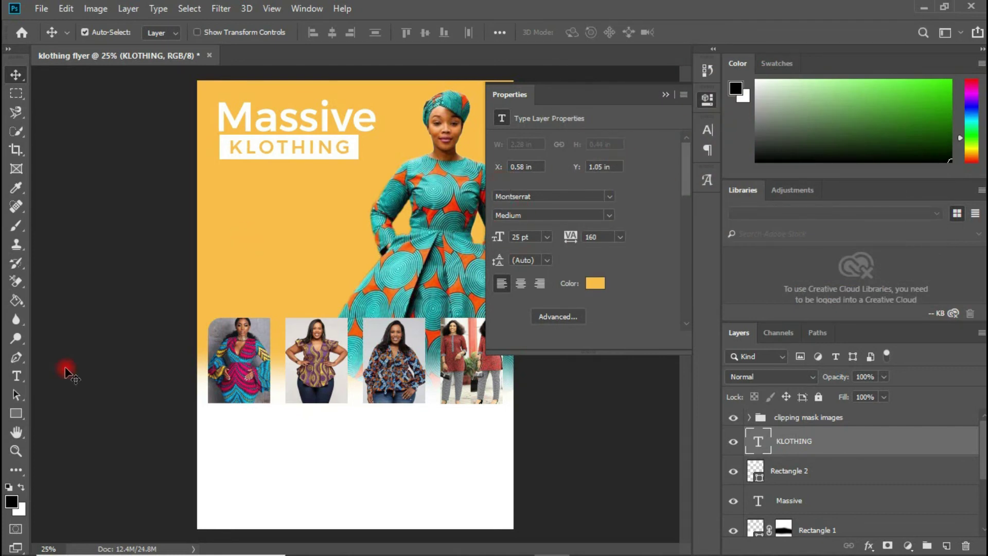
Step: Draw a small circle about 72 px wide with the Ellipse tool and place it over the dot of the "i" in "Massive"
{"action": "left_click", "coordinate": [16, 411]}
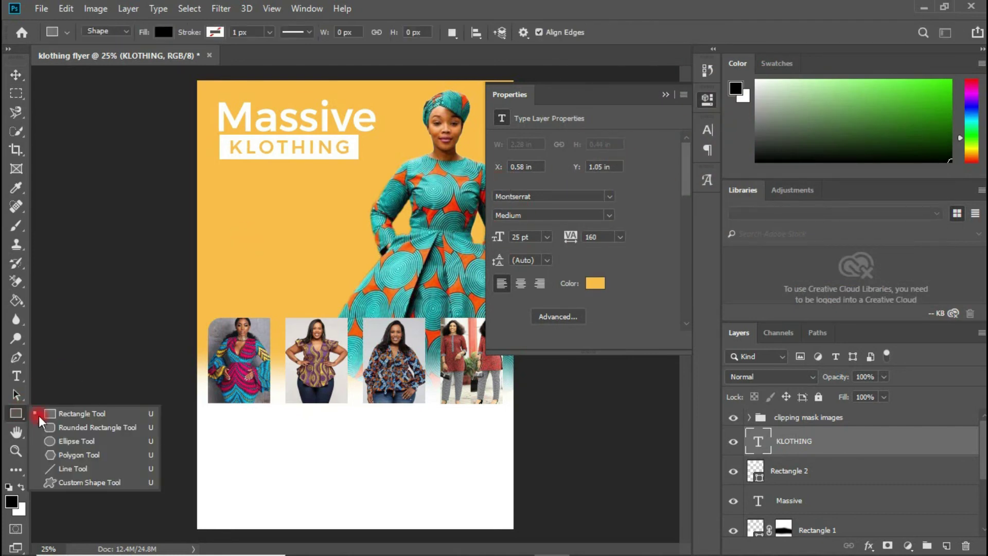
{"action": "left_click", "coordinate": [64, 441]}
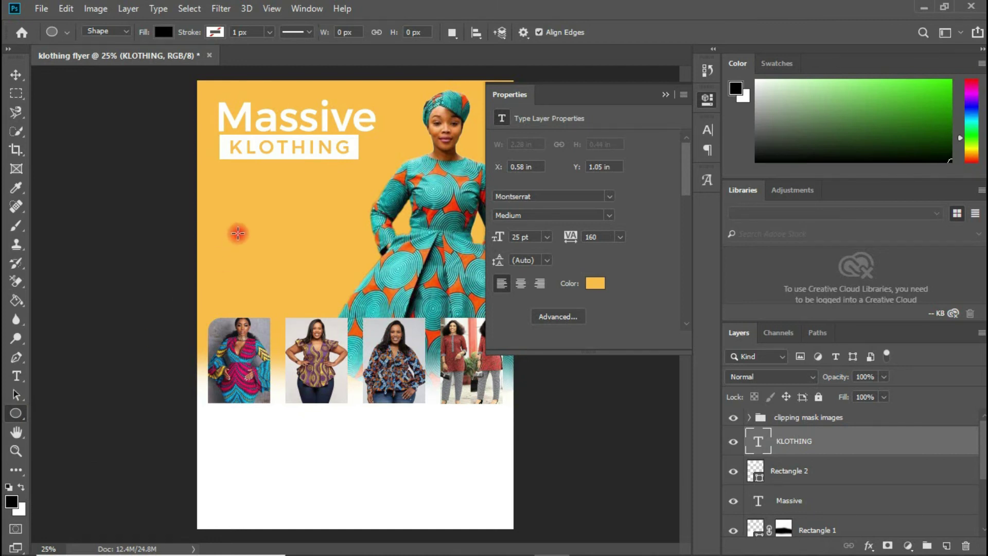
{"action": "mouse_move", "coordinate": [242, 227]}
{"action": "left_mouse_down"}
{"action": "mouse_move", "coordinate": [266, 246]}
{"action": "mouse_move", "coordinate": [256, 241]}
{"action": "left_mouse_up"}
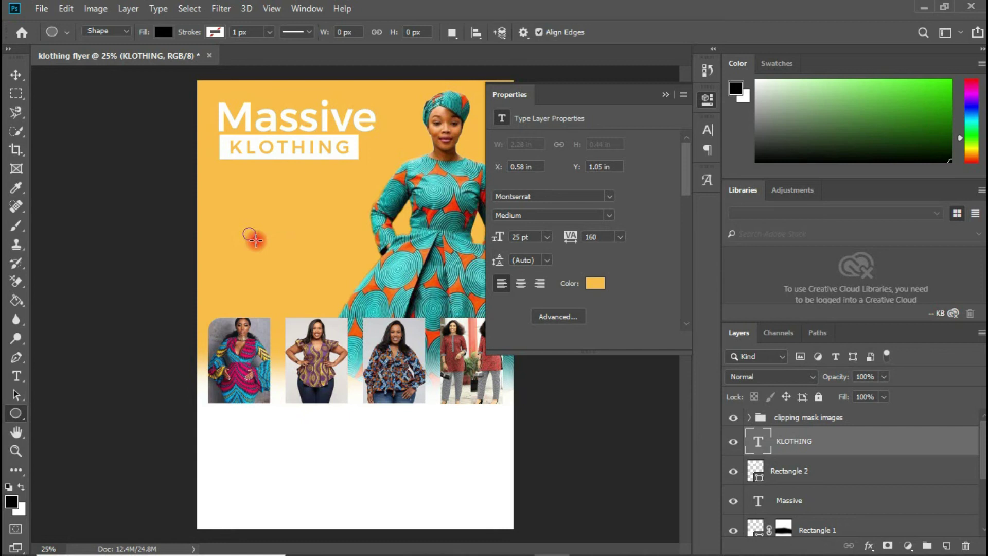
{"action": "left_click", "coordinate": [16, 75]}
{"action": "left_click_drag", "start_coordinate": [250, 235], "coordinate": [327, 102]}
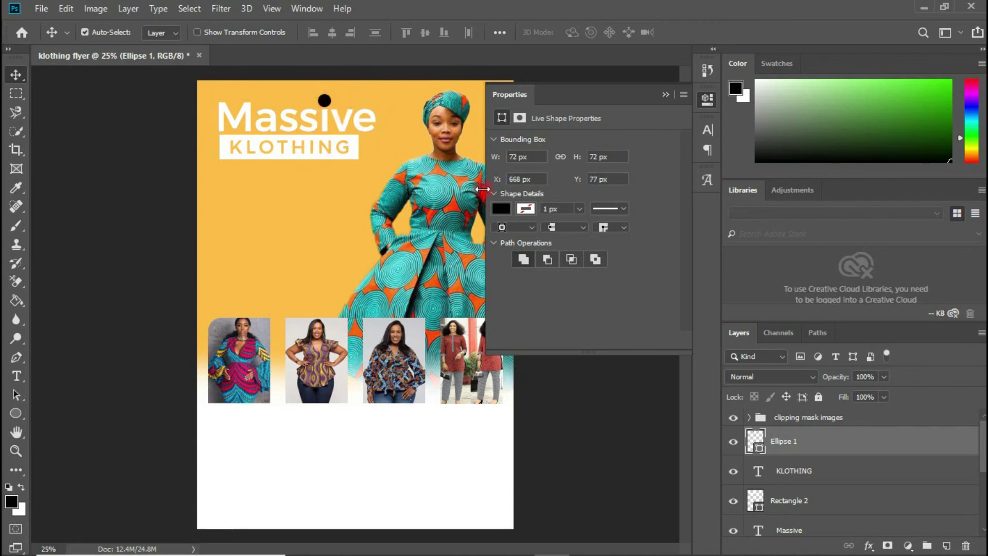
Step: Fill the circle above the "i" with red and collapse its shape properties
{"action": "left_click", "coordinate": [505, 210]}
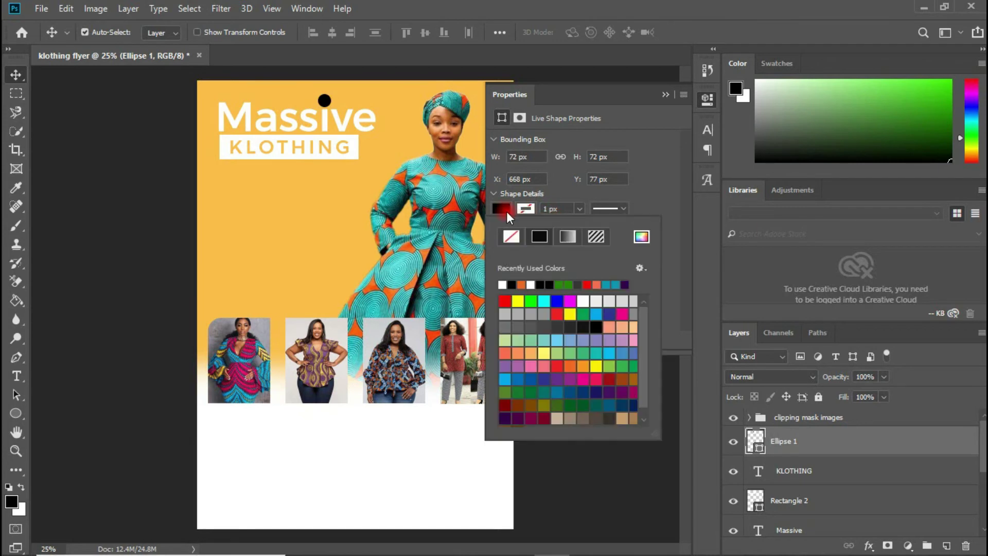
{"action": "left_click", "coordinate": [560, 311]}
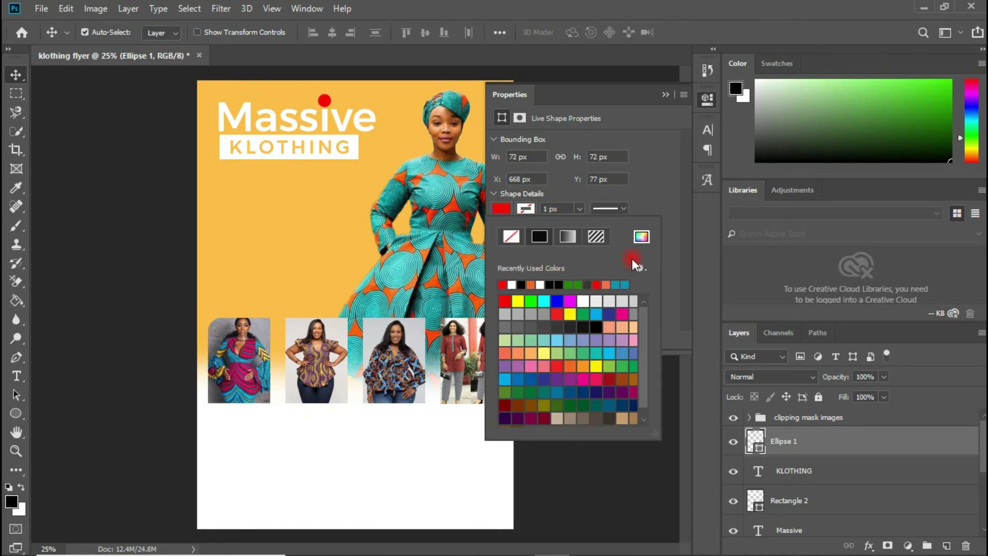
{"action": "left_click", "coordinate": [664, 94]}
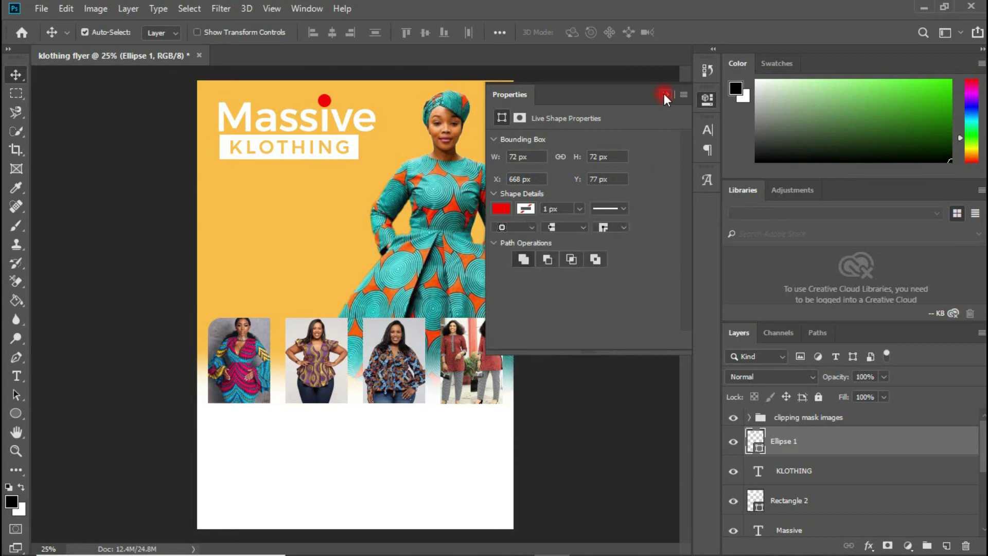
{"action": "left_click", "coordinate": [664, 94]}
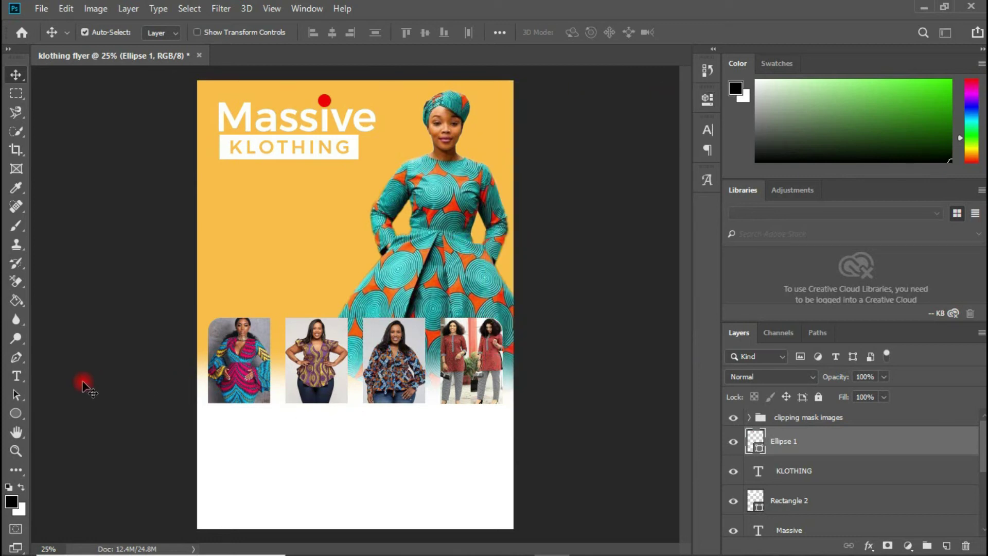
Step: Switch to the New Text Document in Notepad, copy "We sow all kinds of ladies wear", and return to the flyer
{"action": "mouse_move", "coordinate": [324, 553]}
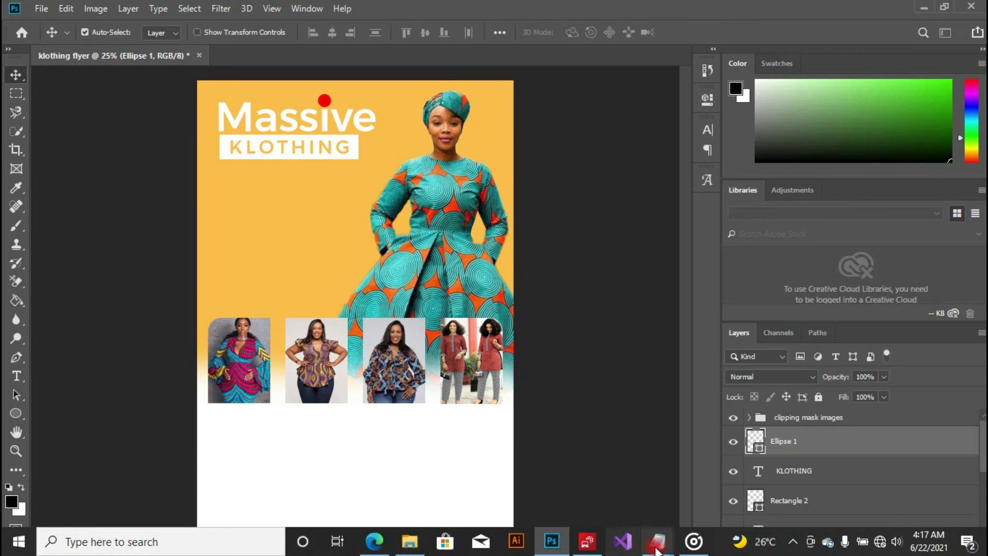
{"action": "mouse_move", "coordinate": [658, 541]}
{"action": "left_click", "coordinate": [701, 489]}
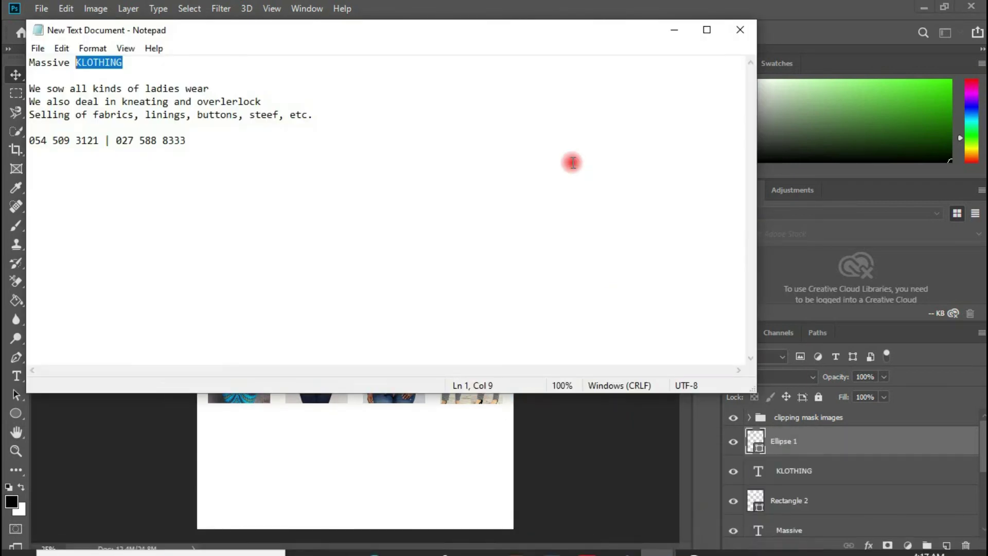
{"action": "left_click_drag", "start_coordinate": [30, 88], "coordinate": [210, 92]}
{"action": "key", "text": "ctrl+c"}
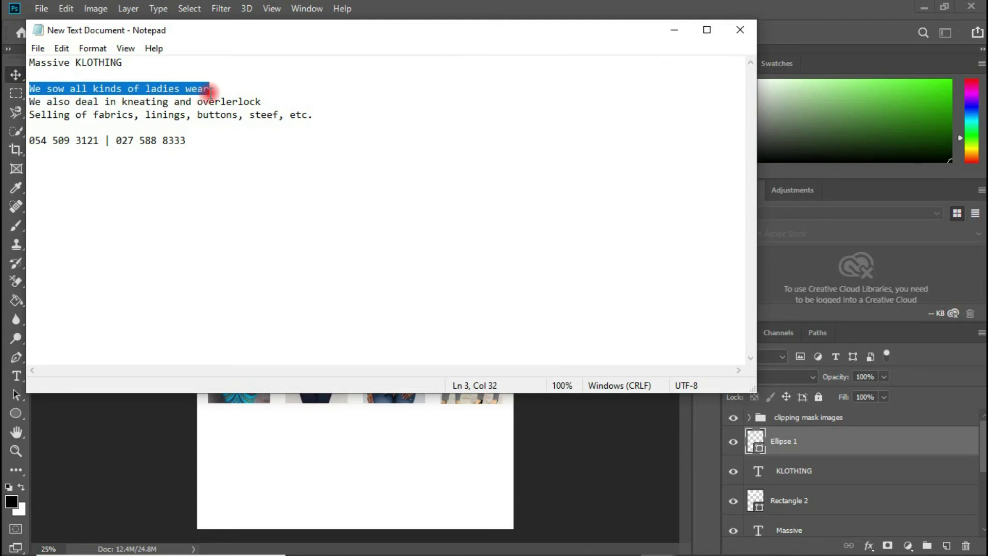
{"action": "left_click", "coordinate": [334, 412]}
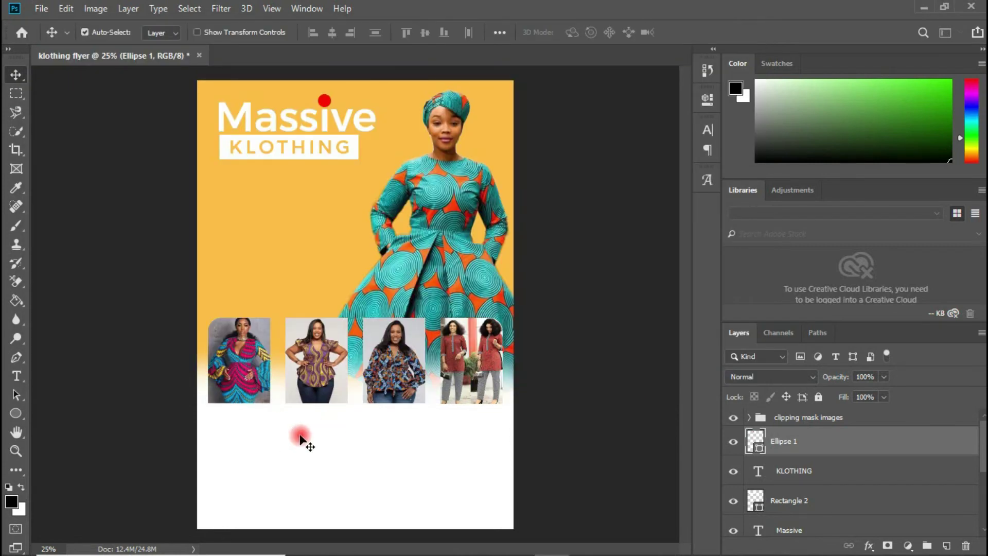
Step: Add the copied line "We sow all kinds of ladies wear" as text below the outfit photos, with tracking 0 and aligned to the photos' left edge
{"action": "key", "text": "t"}
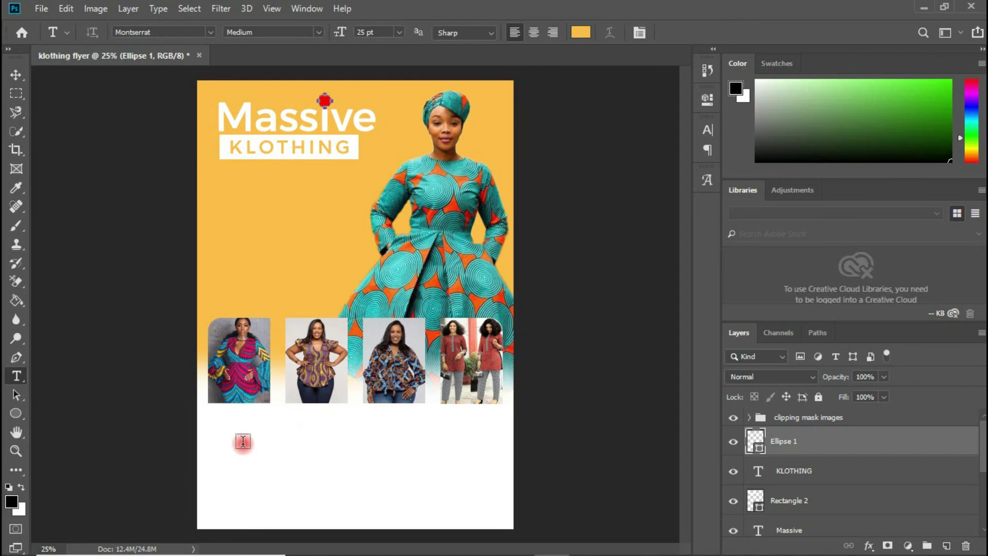
{"action": "left_click", "coordinate": [243, 441]}
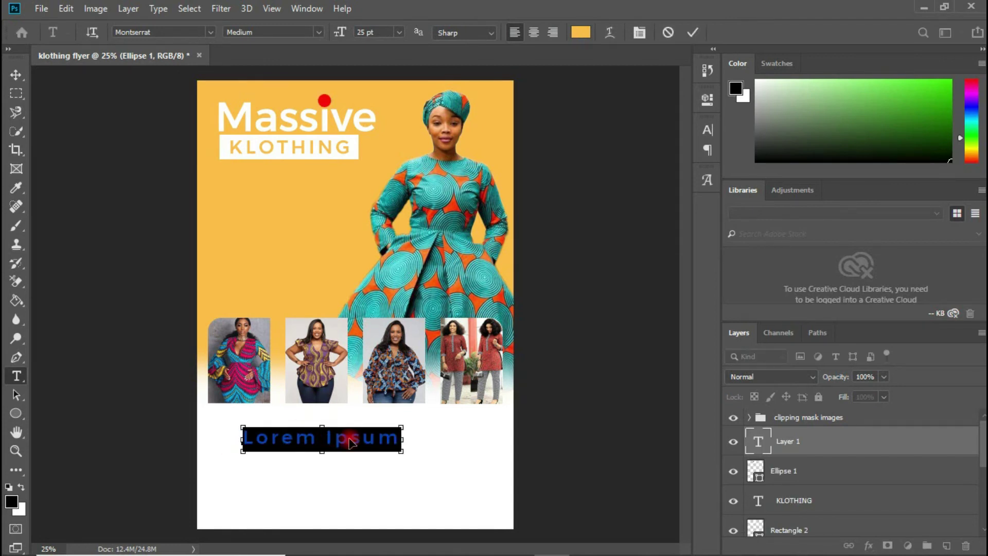
{"action": "key", "text": "ctrl+v"}
{"action": "left_click", "coordinate": [16, 75]}
{"action": "left_click", "coordinate": [707, 130]}
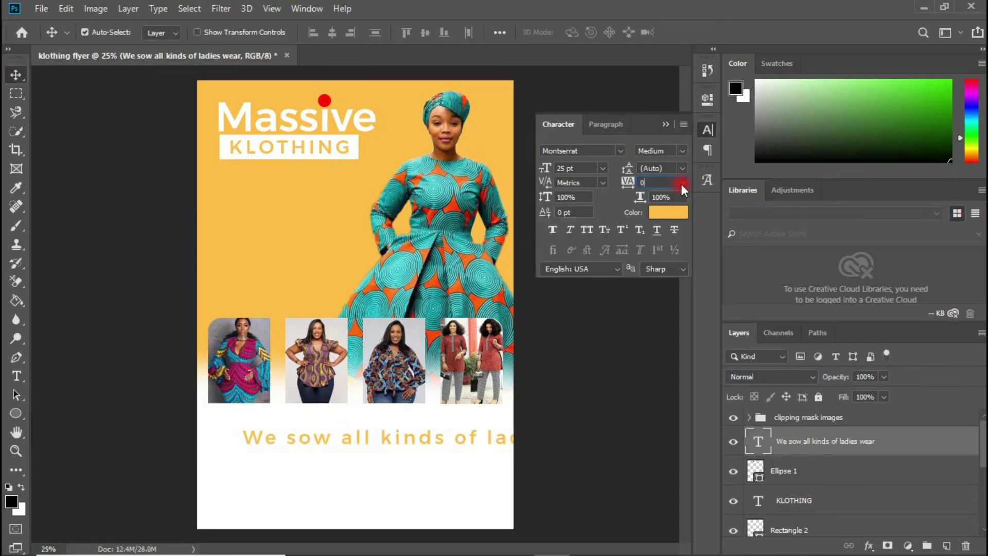
{"action": "type", "text": "0"}
{"action": "key", "text": "Return"}
{"action": "left_click_drag", "start_coordinate": [441, 448], "coordinate": [406, 432]}
Step: Set the "We sow all kinds of ladies wear" text to 24 pt and colour it dark grey 343437
{"action": "left_click", "coordinate": [564, 167]}
{"action": "type", "text": "24"}
{"action": "key", "text": "Return"}
{"action": "left_click", "coordinate": [668, 212]}
{"action": "left_click", "coordinate": [578, 210]}
{"action": "left_click", "coordinate": [894, 57]}
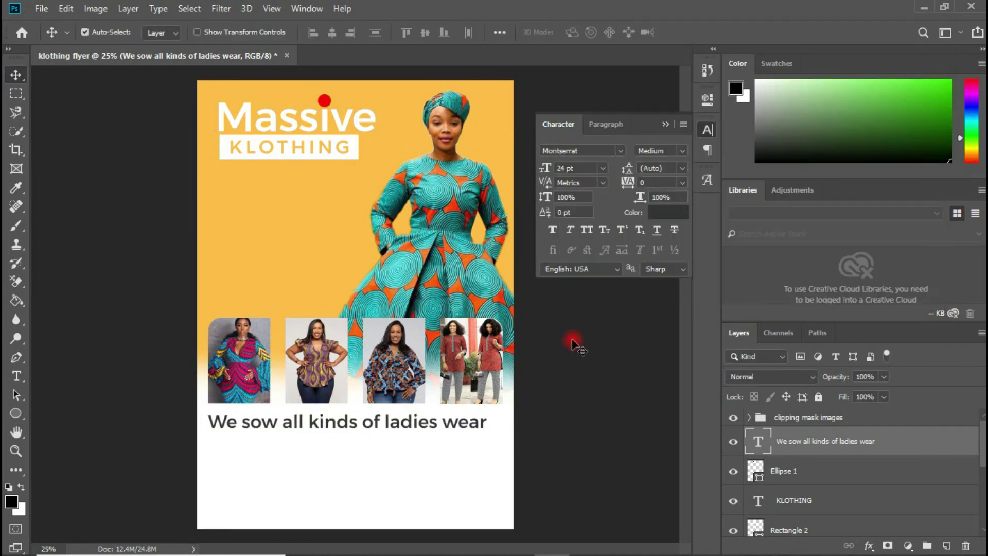
Step: Copy the two service lines from Notepad and add "We also deal in kneating and overlerlock Selling of fabrics, linings, buttons, steef, etc." below the headline
{"action": "key", "text": "alt+Tab"}
{"action": "key", "text": "alt+Tab"}
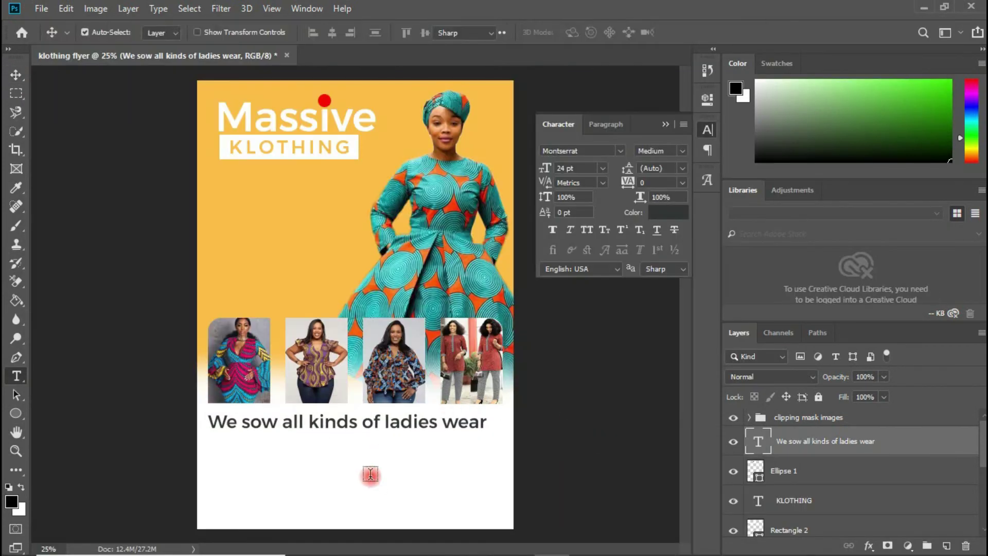
{"action": "key", "text": "t"}
{"action": "left_click", "coordinate": [224, 448]}
{"action": "type", "text": "We also deal in kneating and overlerlock Selling of fabrics, linings, buttons, steef, etc."}
{"action": "left_click", "coordinate": [693, 32]}
Step: Set the two-line service text to 14 pt and place it directly beneath the "We sow all kinds of ladies wear" headline
{"action": "left_click", "coordinate": [602, 168]}
{"action": "left_click", "coordinate": [584, 277]}
{"action": "left_click", "coordinate": [566, 168]}
{"action": "type", "text": "14"}
{"action": "key", "text": "Return"}
{"action": "key", "text": "v"}
{"action": "left_click_drag", "start_coordinate": [295, 445], "coordinate": [283, 441]}
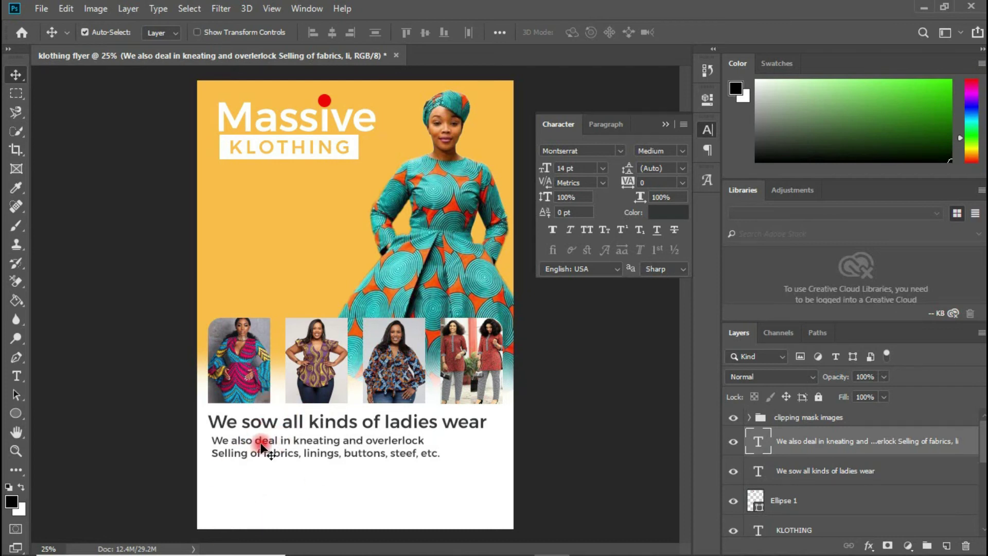
Step: Switch to the New Text Document in Notepad to check the contact numbers, and return to the flyer
{"action": "mouse_move", "coordinate": [401, 546]}
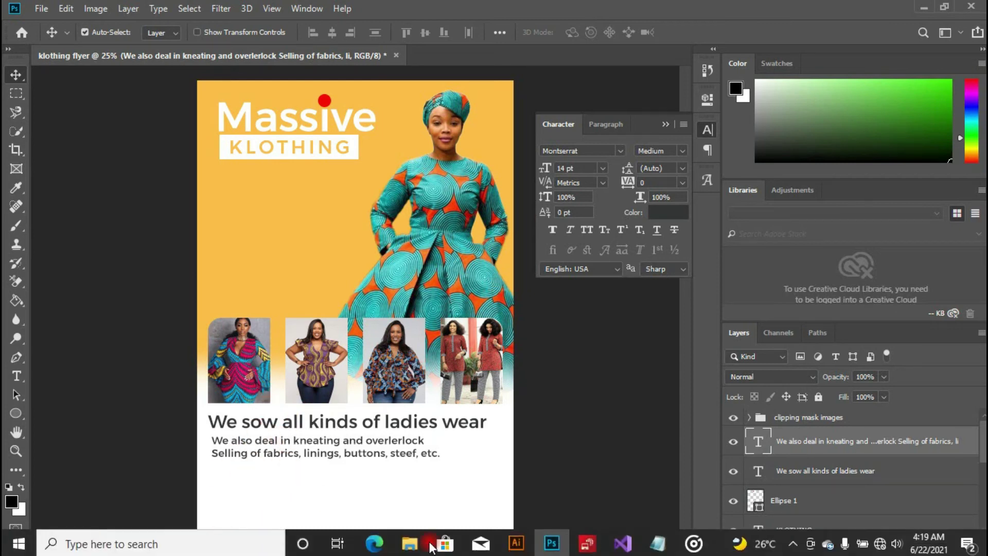
{"action": "mouse_move", "coordinate": [657, 540]}
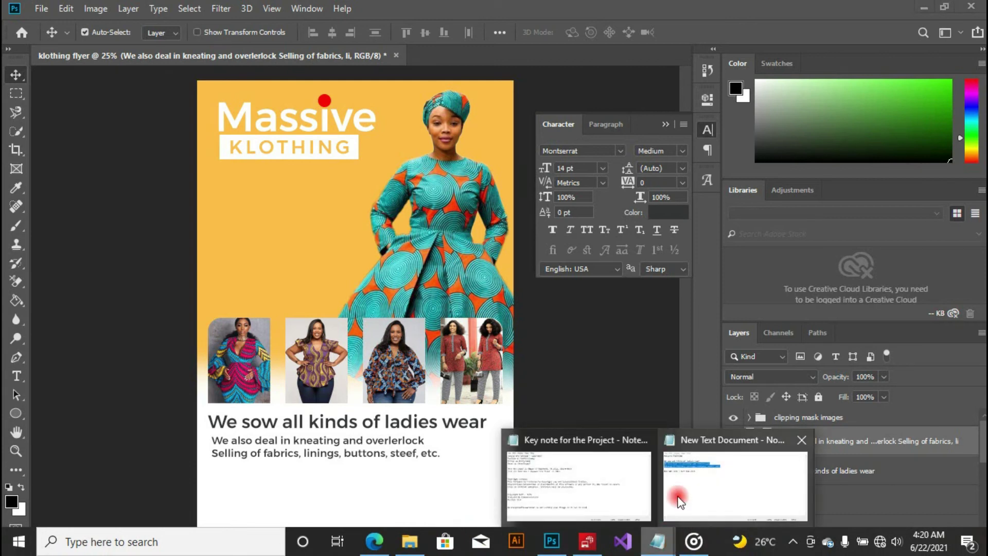
{"action": "left_click", "coordinate": [668, 514]}
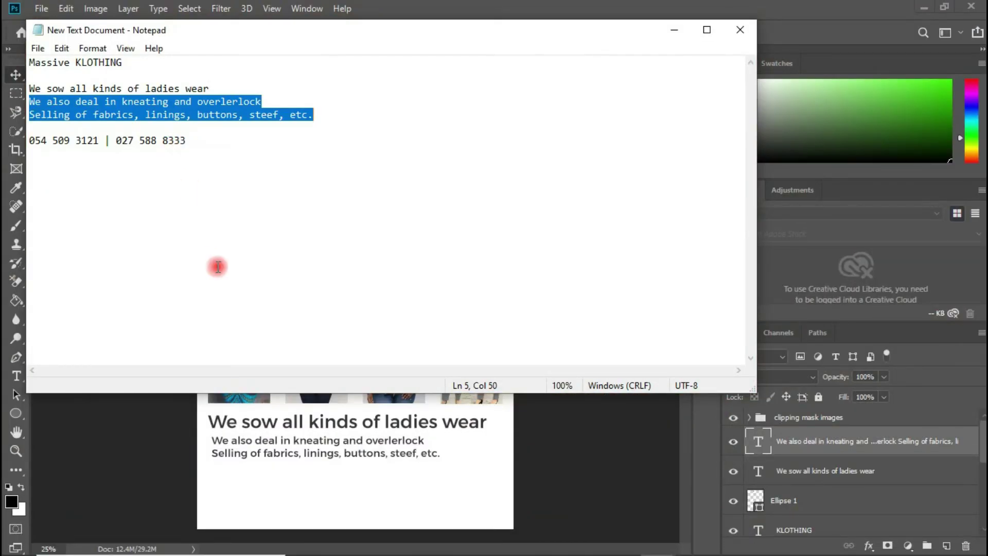
{"action": "left_click", "coordinate": [324, 473]}
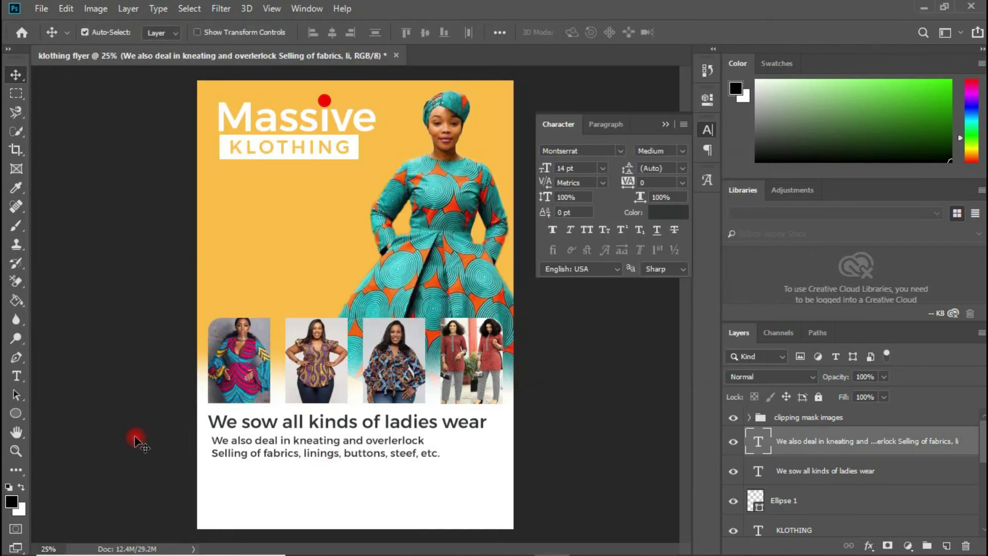
Step: Draw a rectangle about 1384 px by 148 px below the service text and fill it with the headline's dark grey 343437
{"action": "left_click_drag", "start_coordinate": [18, 408], "coordinate": [61, 412]}
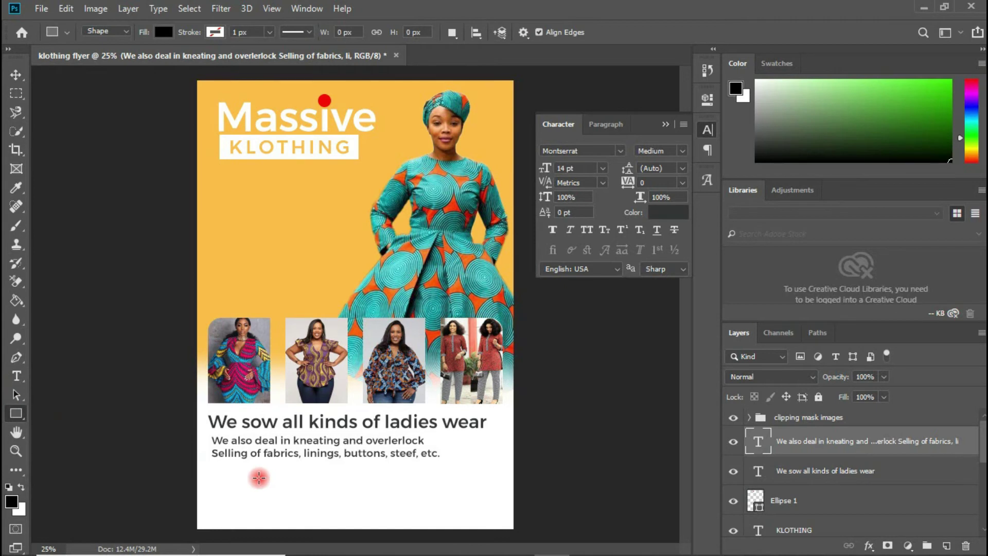
{"action": "left_click_drag", "start_coordinate": [230, 478], "coordinate": [479, 504]}
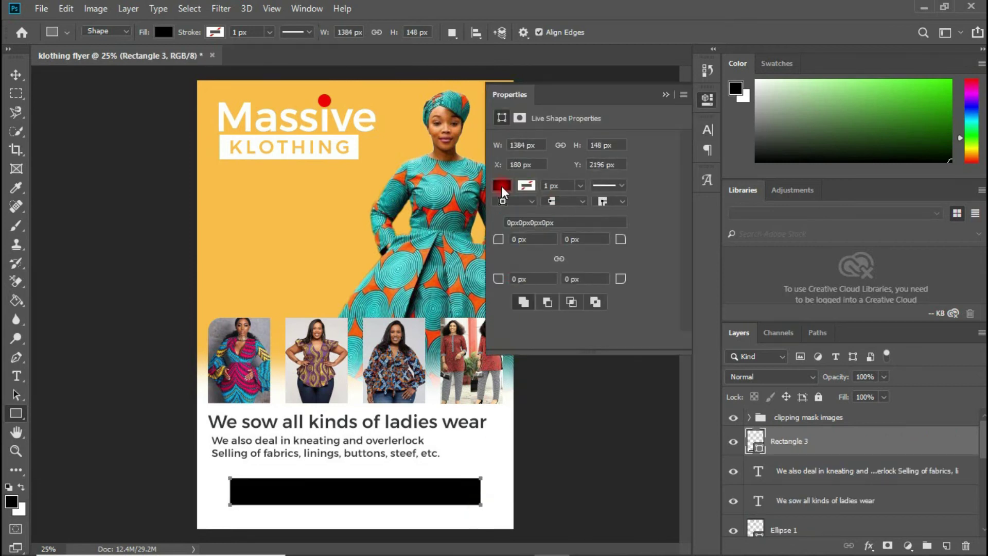
{"action": "left_click", "coordinate": [502, 186]}
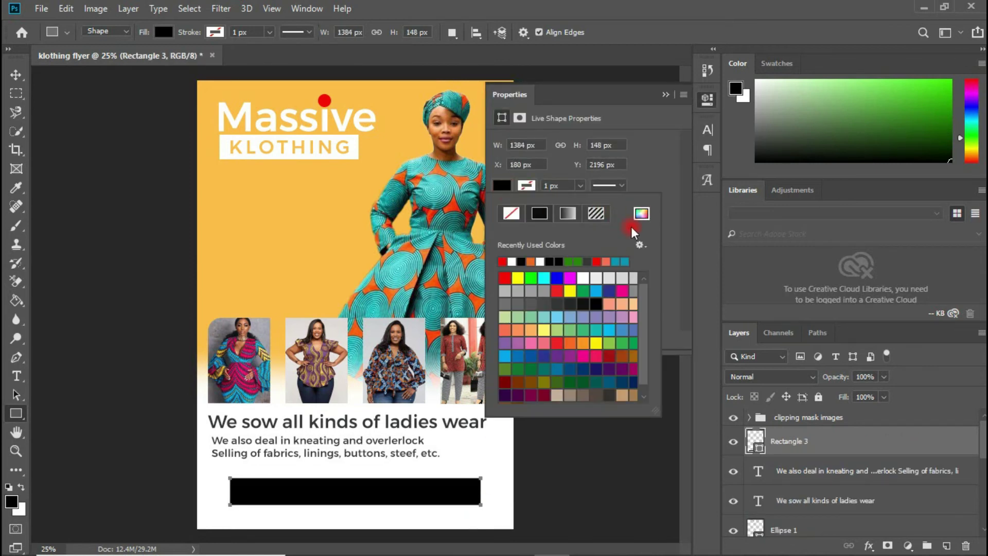
{"action": "left_click", "coordinate": [645, 219]}
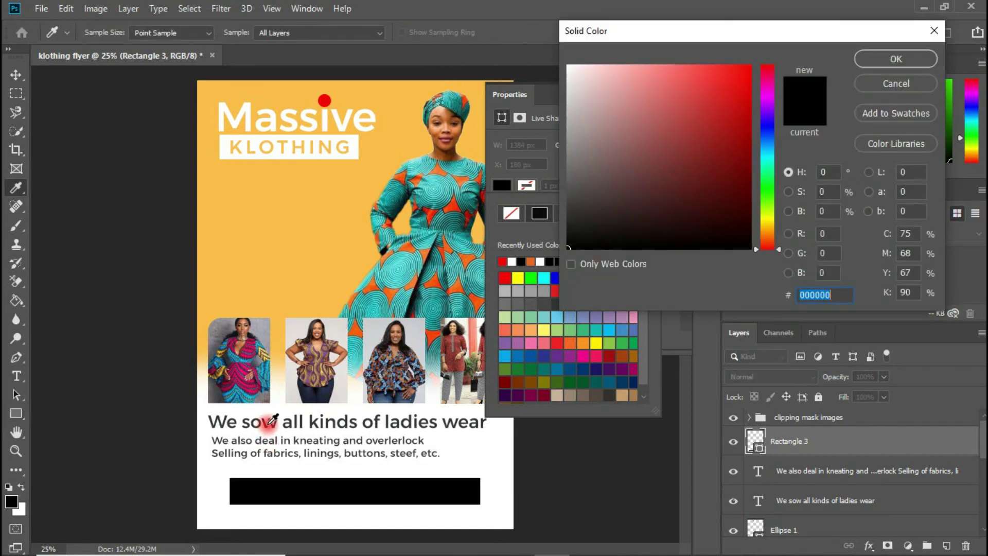
{"action": "type", "text": "343437"}
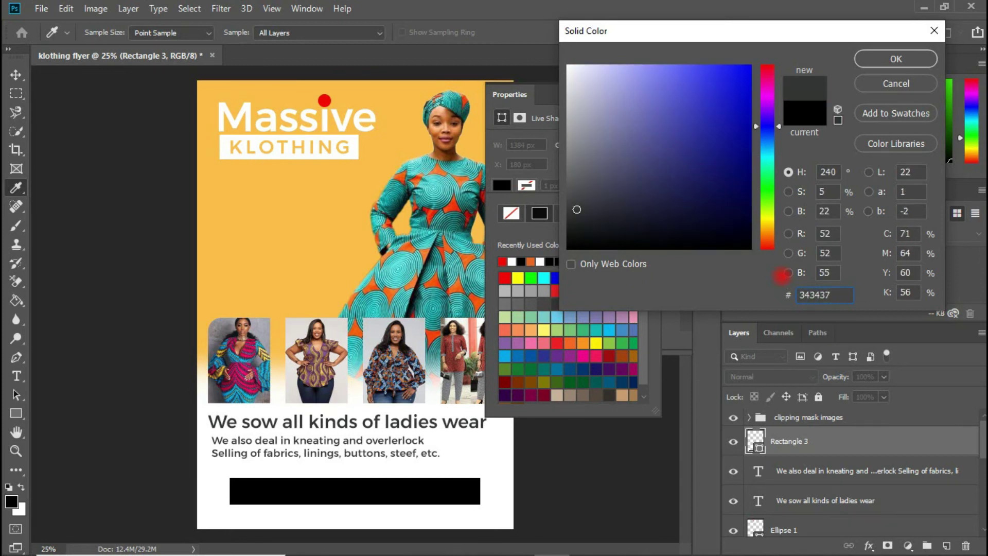
{"action": "key", "text": "Return"}
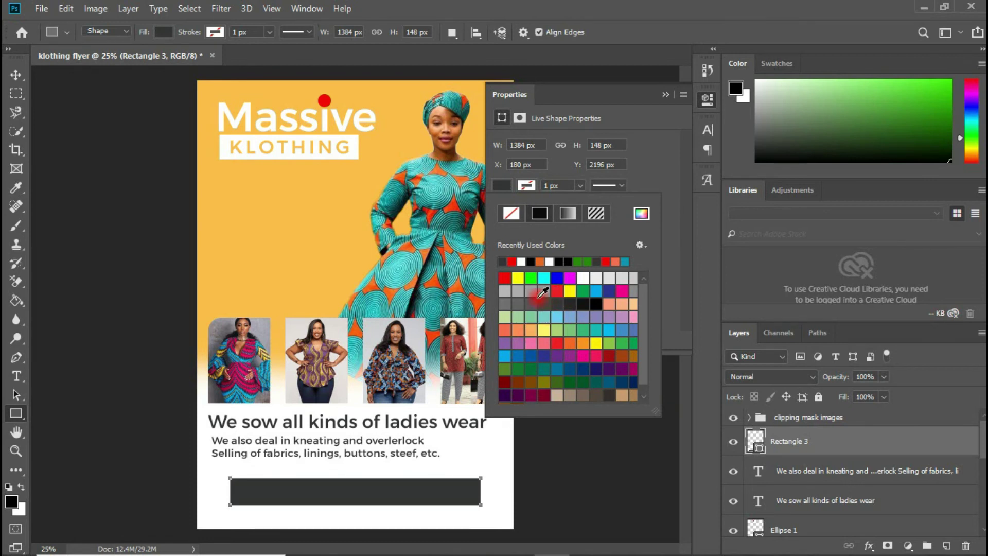
Step: Try several dark swatches on the rectangle, settle on the fill 252525 and collapse its shape properties
{"action": "left_click", "coordinate": [556, 303]}
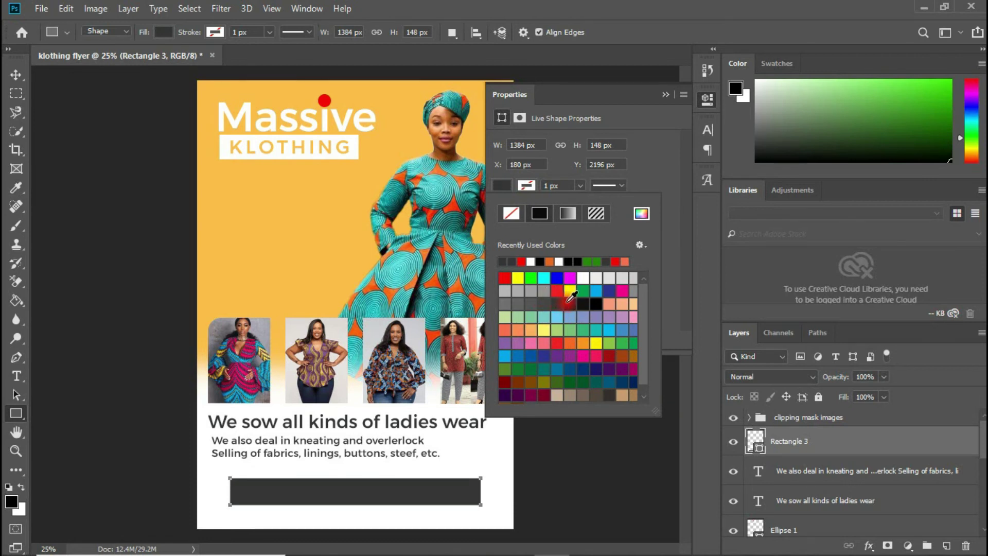
{"action": "left_click", "coordinate": [572, 302]}
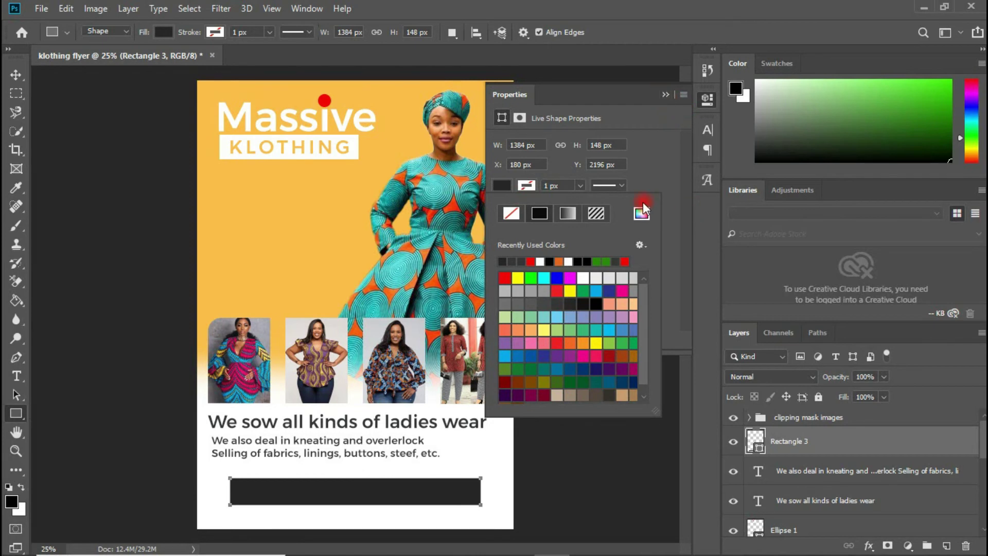
{"action": "left_click", "coordinate": [591, 302]}
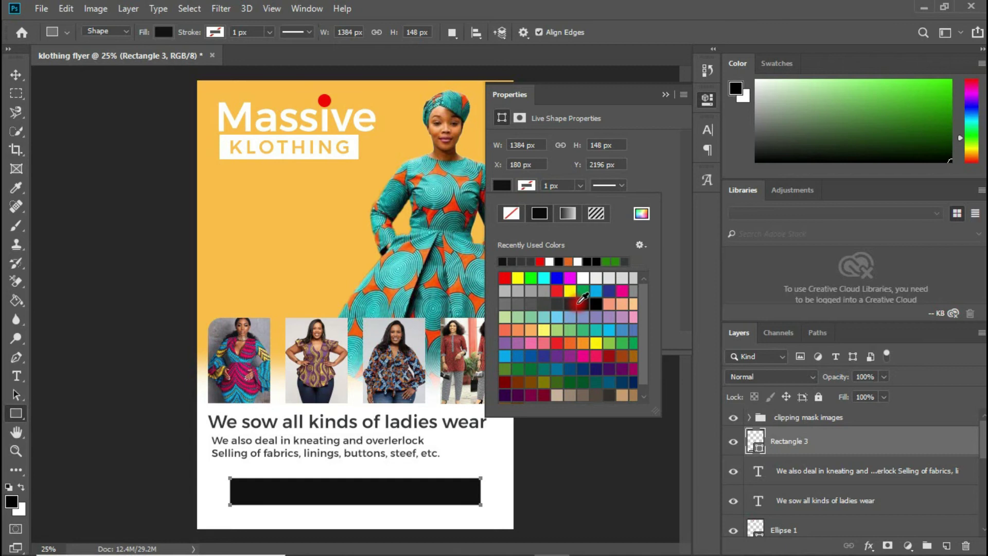
{"action": "left_click", "coordinate": [570, 305]}
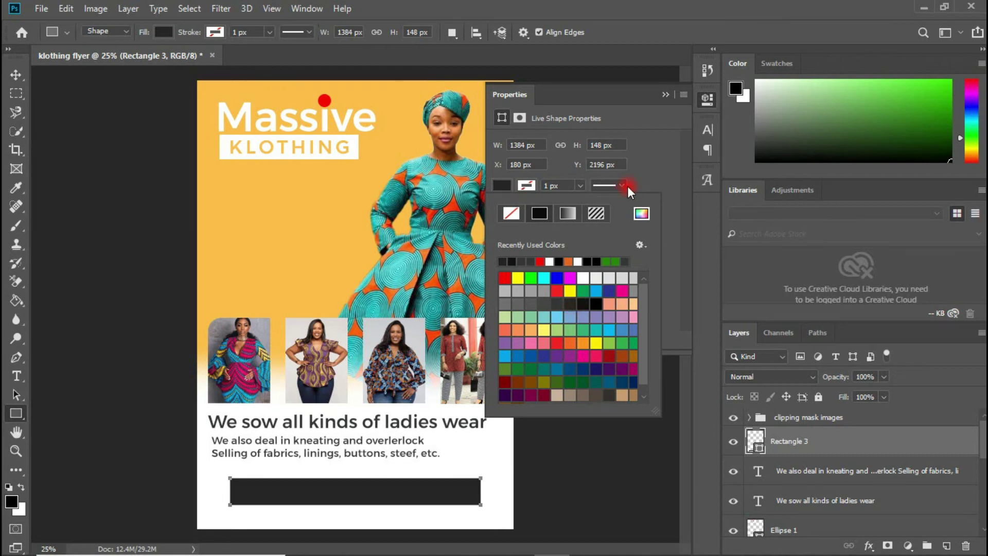
{"action": "left_click", "coordinate": [662, 93]}
{"action": "key", "text": "v"}
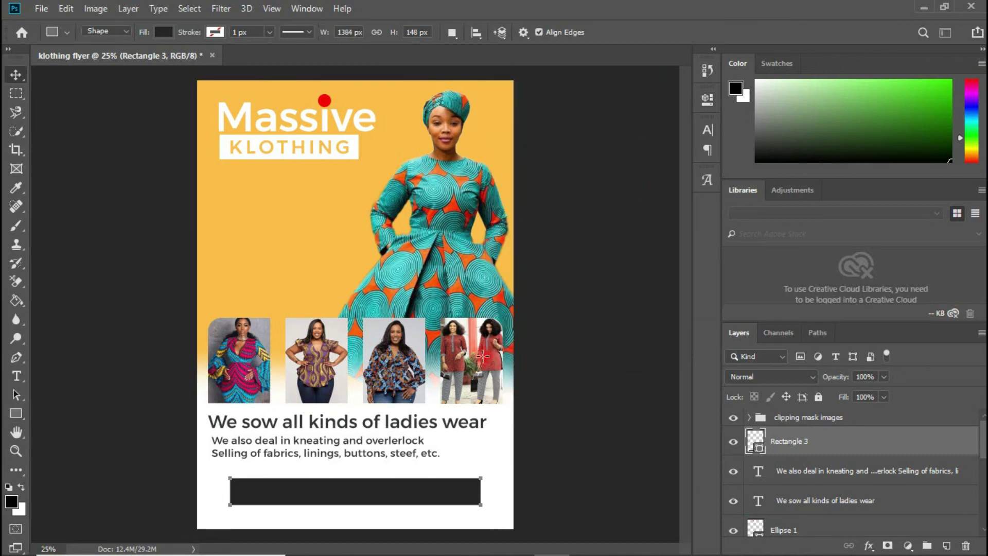
Step: Recolour the headline and the two-line service text together with the dark grey sampled from the rectangle
{"action": "left_click", "coordinate": [482, 424]}
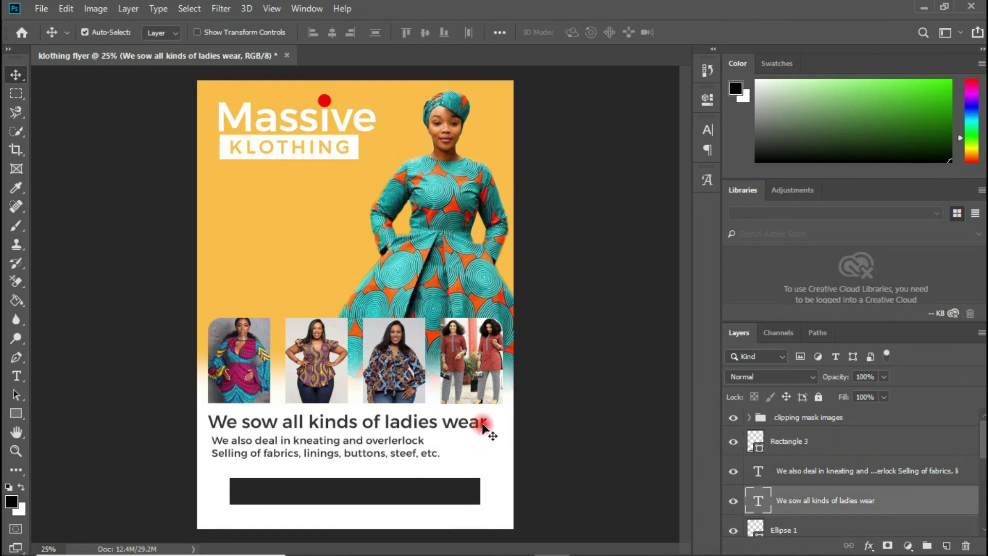
{"action": "left_click", "coordinate": [779, 475]}
{"action": "left_click", "coordinate": [804, 472], "text": "ctrl"}
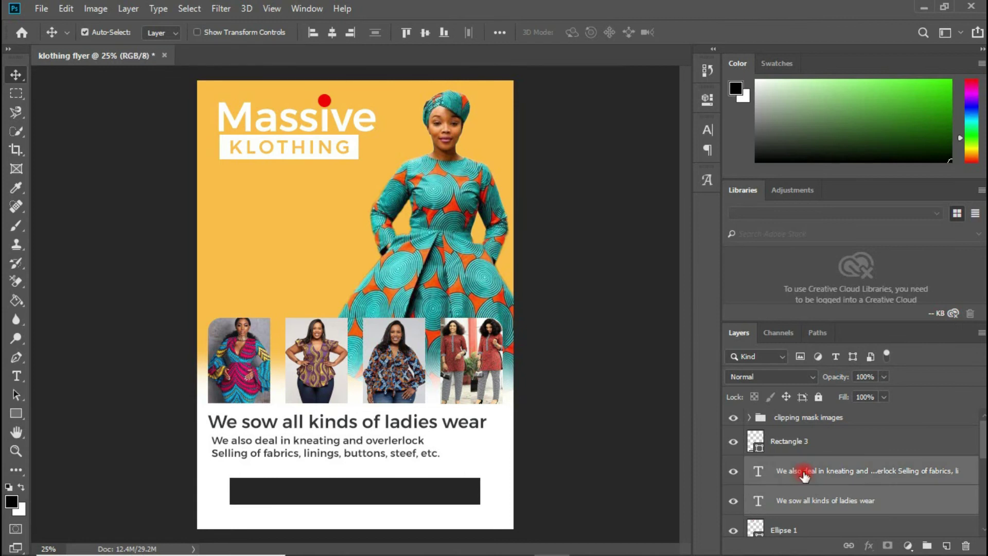
{"action": "left_click", "coordinate": [706, 132]}
{"action": "left_click", "coordinate": [668, 212]}
{"action": "left_click", "coordinate": [411, 485]}
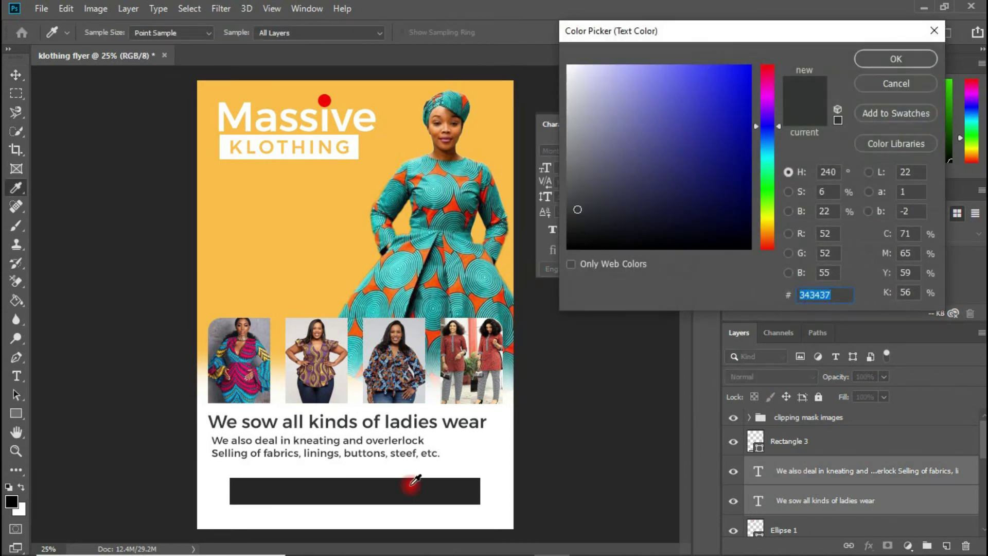
{"action": "left_click", "coordinate": [613, 288]}
{"action": "left_click", "coordinate": [891, 58]}
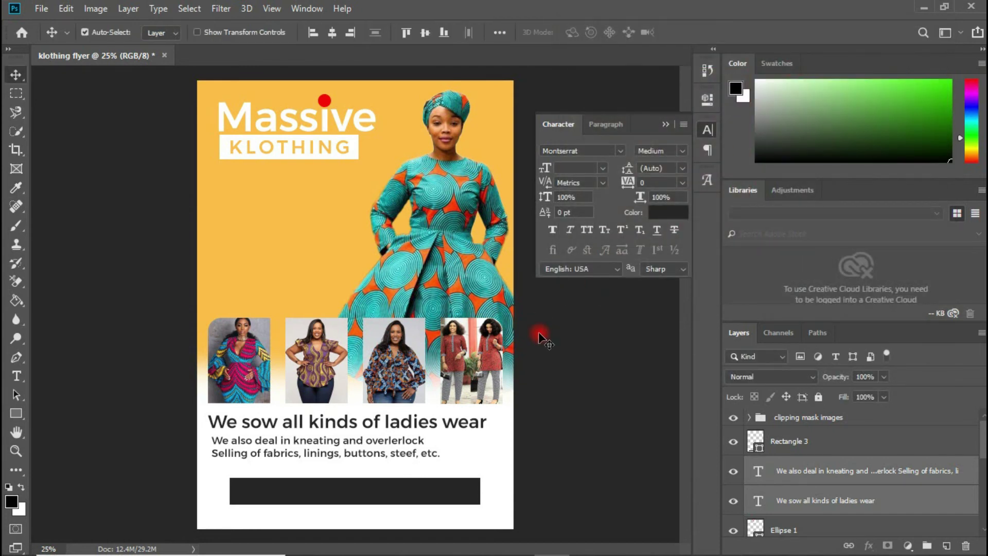
Step: Move the dark rectangle slightly up towards the service text and duplicate its layer
{"action": "left_click", "coordinate": [384, 497]}
{"action": "left_click_drag", "start_coordinate": [383, 496], "coordinate": [381, 491]}
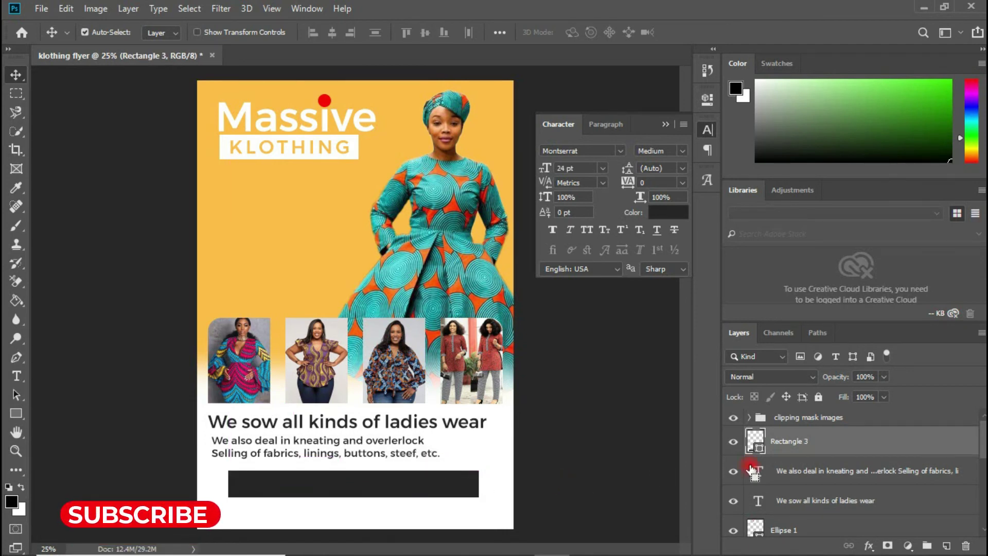
{"action": "key", "text": "ctrl+j"}
{"action": "left_click_drag", "start_coordinate": [821, 454], "coordinate": [780, 459]}
{"action": "left_click_drag", "start_coordinate": [780, 460], "coordinate": [780, 463]}
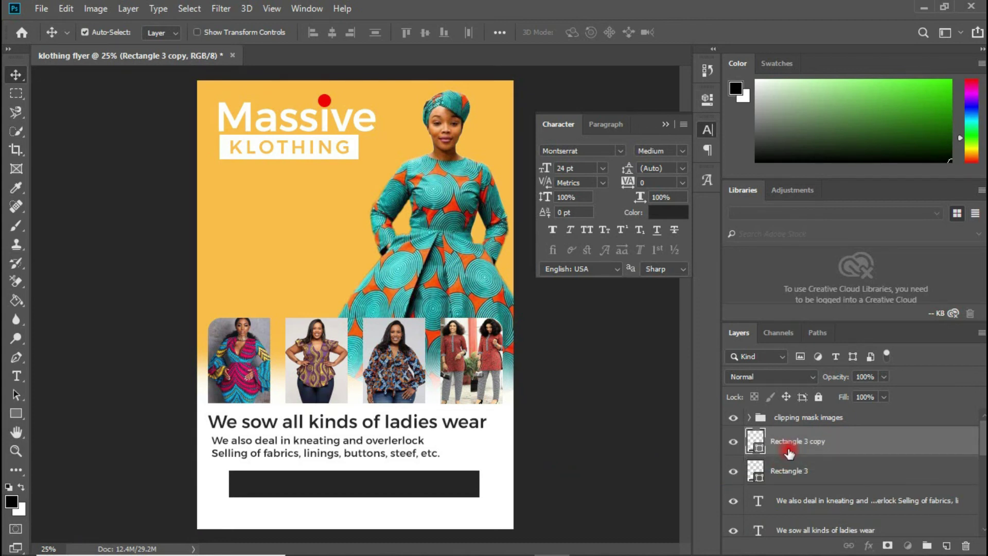
Step: Recolour the lower rectangle with yellow f9bd44 sampled from the background and shift it down as a thin strip under the dark bar
{"action": "left_click", "coordinate": [782, 473]}
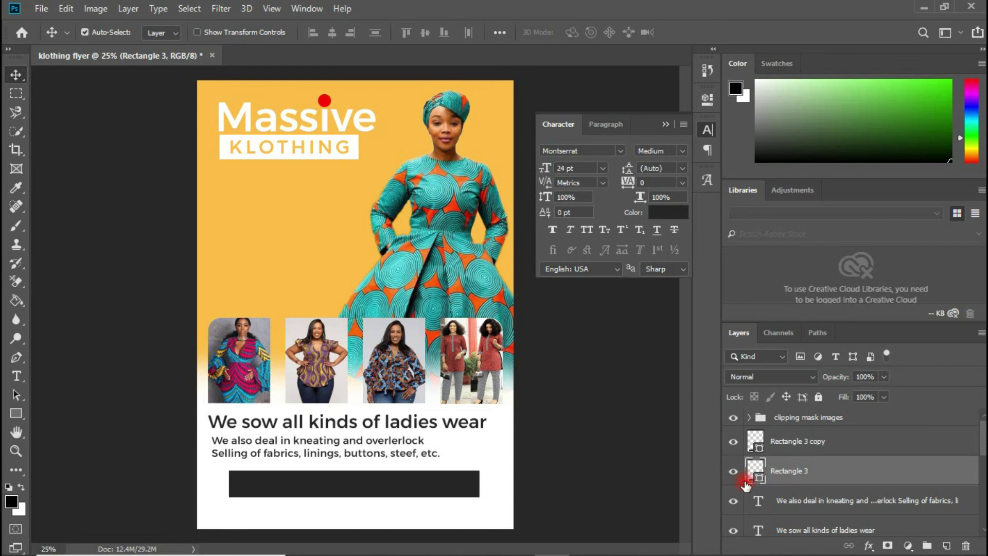
{"action": "double_click", "coordinate": [756, 471]}
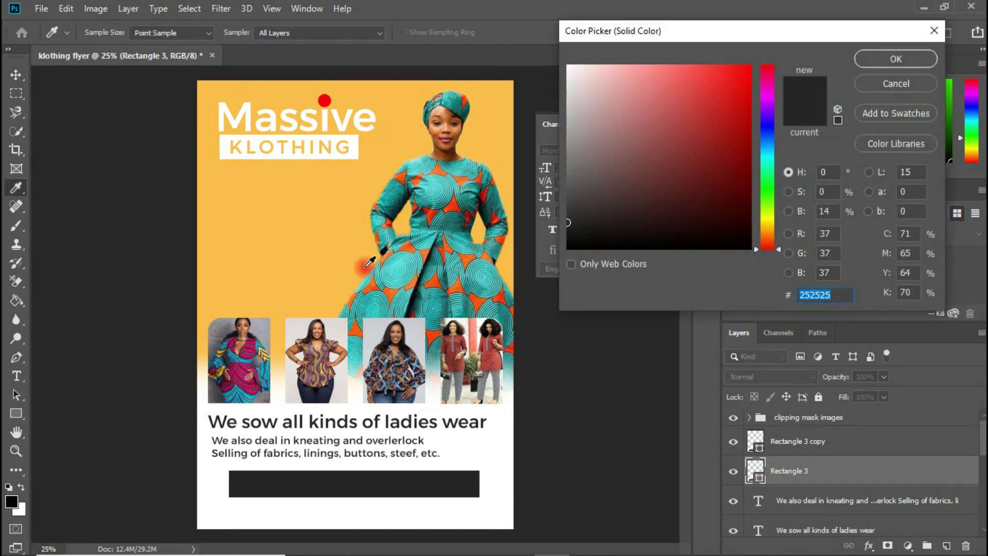
{"action": "left_click", "coordinate": [321, 246]}
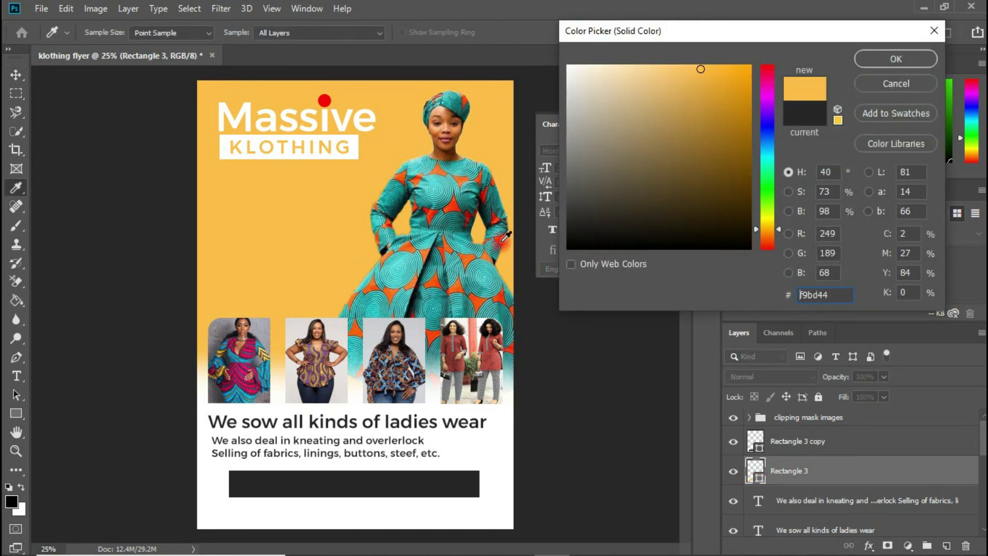
{"action": "left_click", "coordinate": [891, 63]}
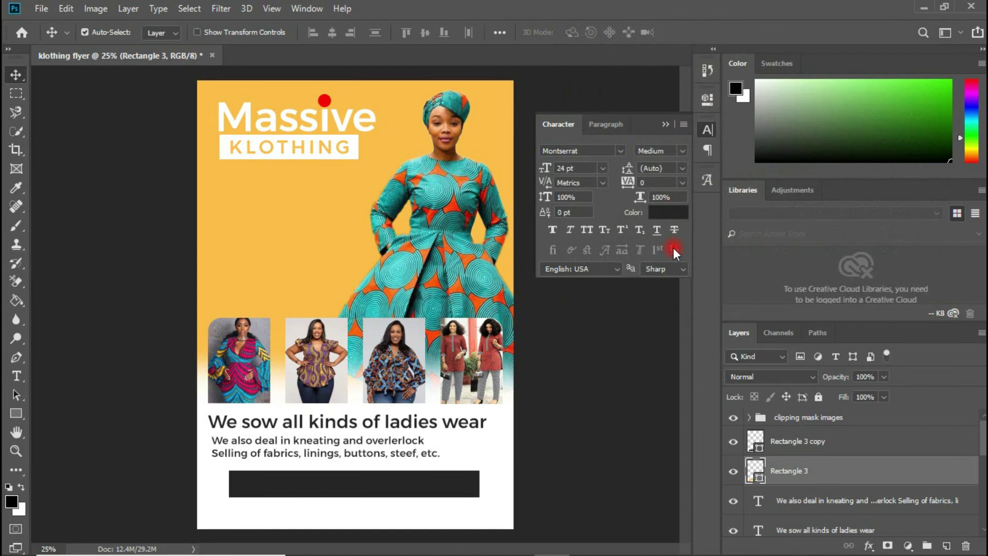
{"action": "key", "text": "shift+Down"}
{"action": "key", "text": "shift+Down"}
{"action": "key", "text": "shift+Down"}
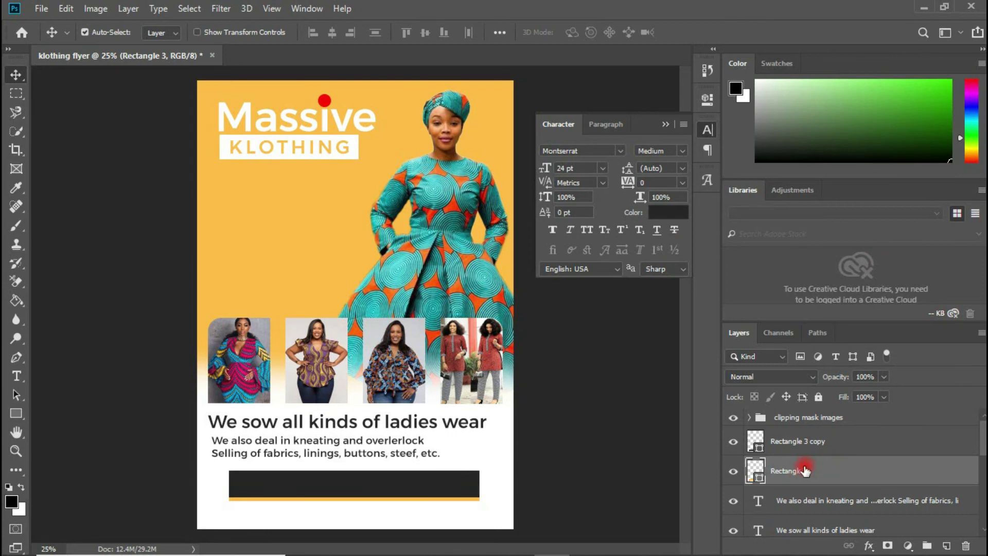
Step: Duplicate the yellow strip's layer and add a drop shadow to the lower copy
{"action": "key", "text": "ctrl+j"}
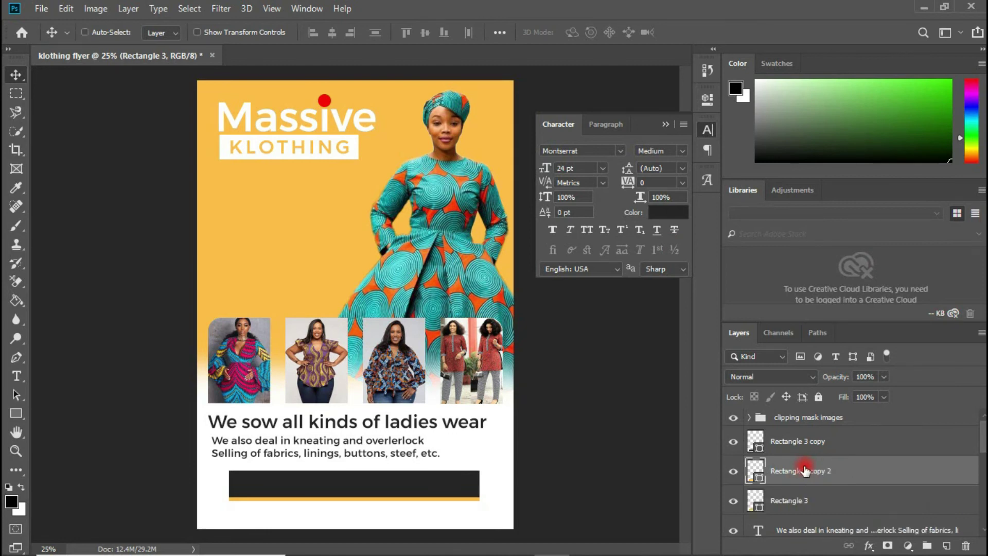
{"action": "left_click", "coordinate": [833, 495]}
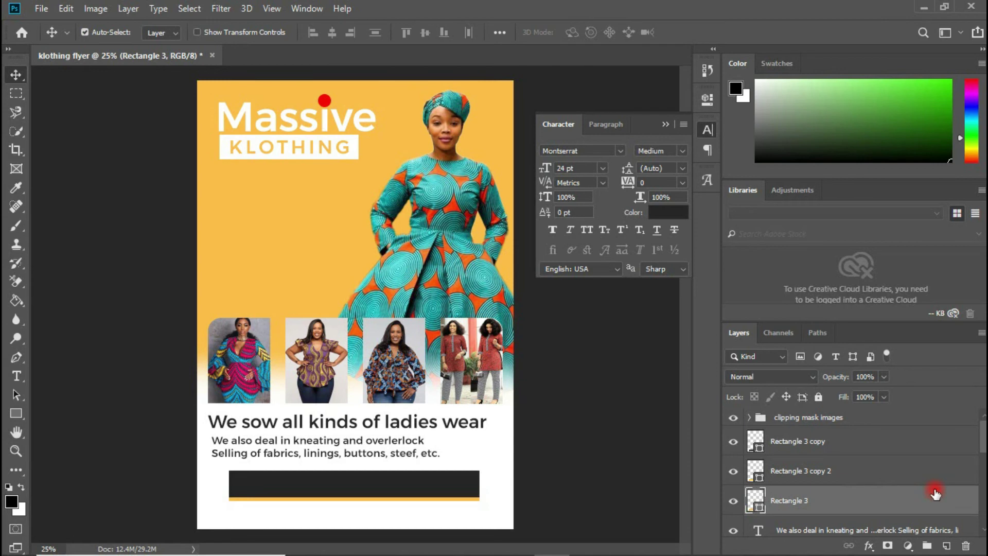
{"action": "scroll", "coordinate": [983, 442], "scroll_direction": "down", "scroll_amount": 2}
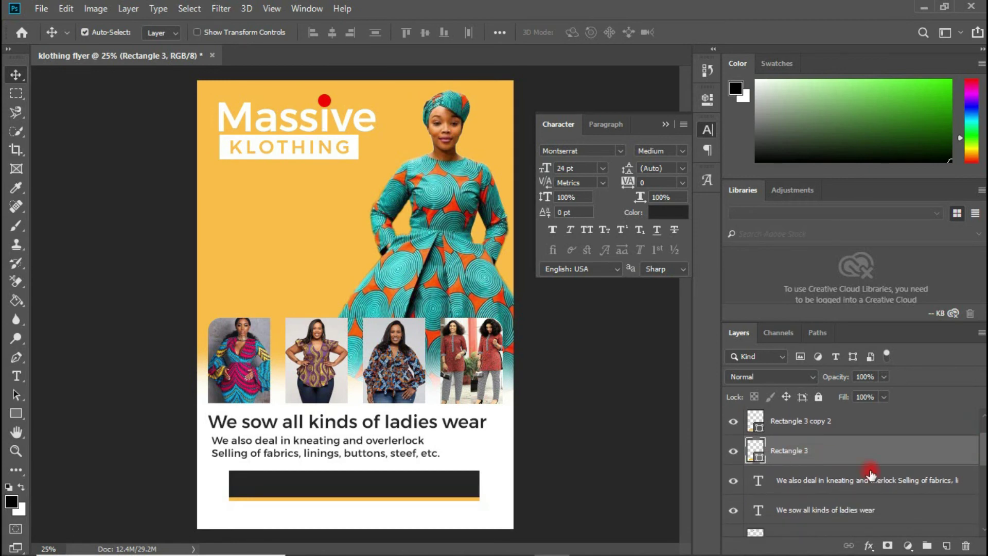
{"action": "left_click", "coordinate": [870, 546]}
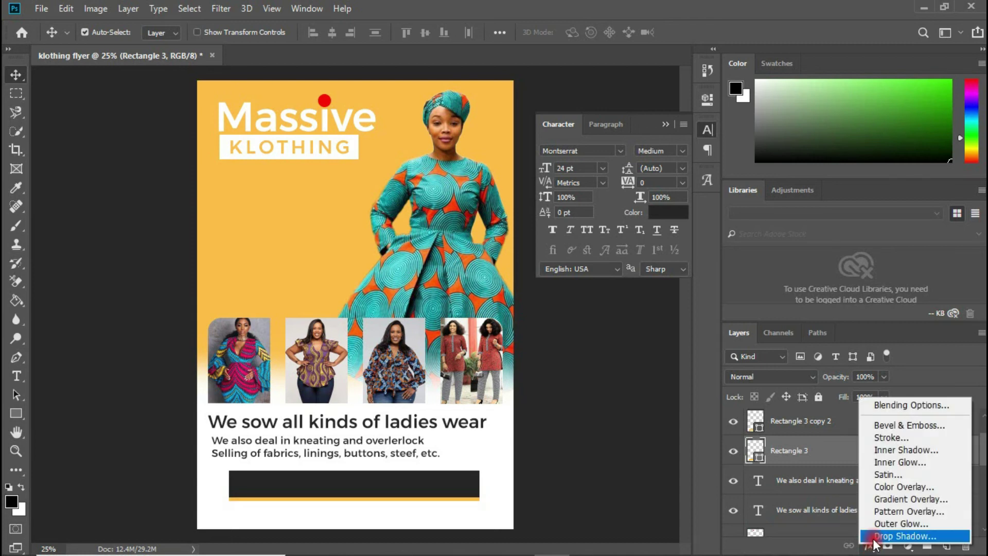
{"action": "left_click", "coordinate": [882, 537]}
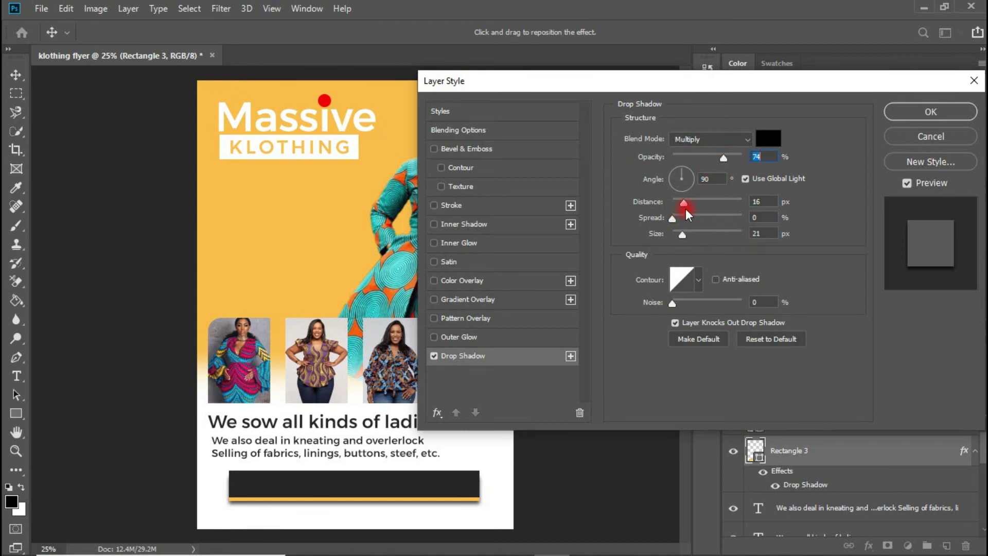
Step: Set the drop shadow's distance to 25 px, spread to 2% and size to 16 px, and apply it
{"action": "left_click_drag", "start_coordinate": [683, 205], "coordinate": [691, 204]}
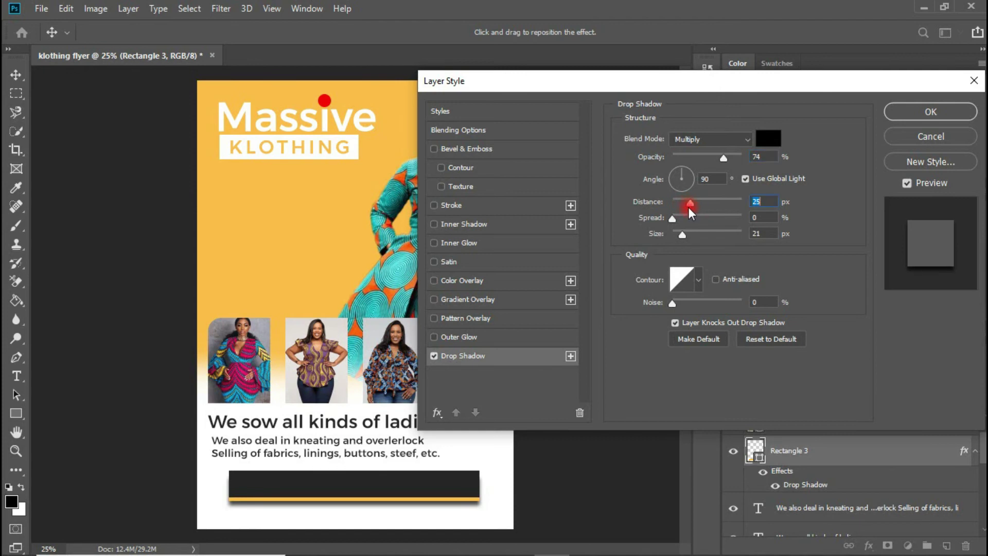
{"action": "left_click_drag", "start_coordinate": [674, 220], "coordinate": [686, 222]}
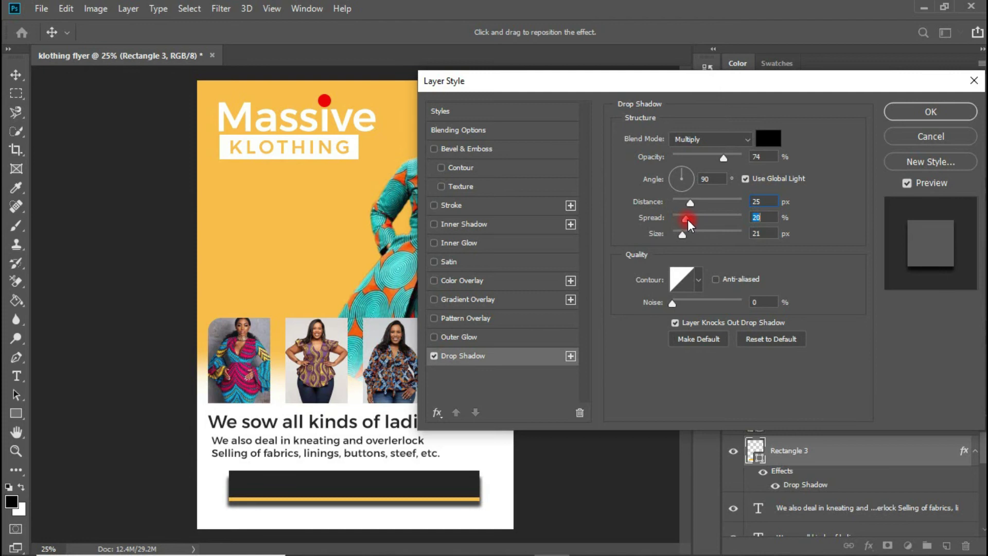
{"action": "left_click_drag", "start_coordinate": [694, 219], "coordinate": [675, 219]}
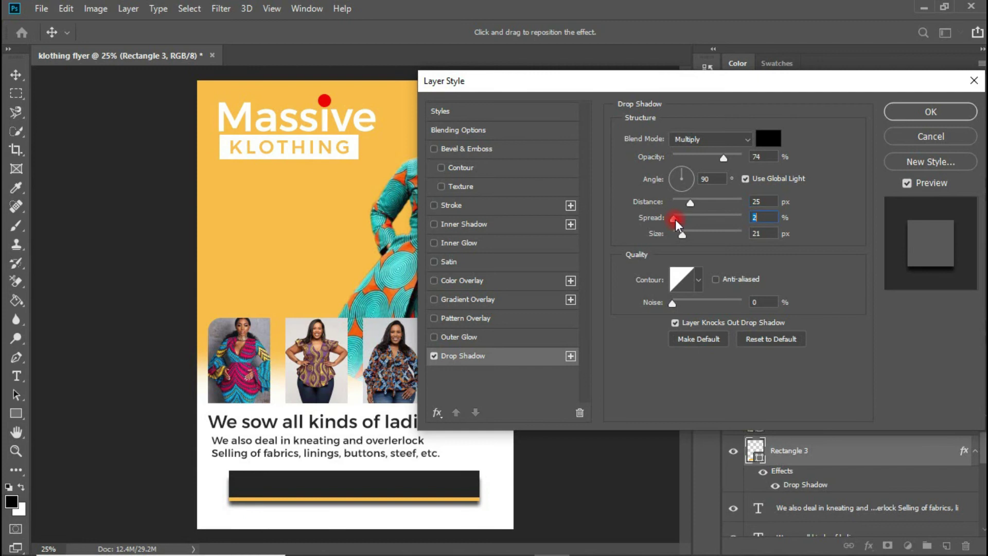
{"action": "mouse_move", "coordinate": [684, 237]}
{"action": "left_mouse_down"}
{"action": "mouse_move", "coordinate": [707, 235]}
{"action": "mouse_move", "coordinate": [690, 237]}
{"action": "left_mouse_up"}
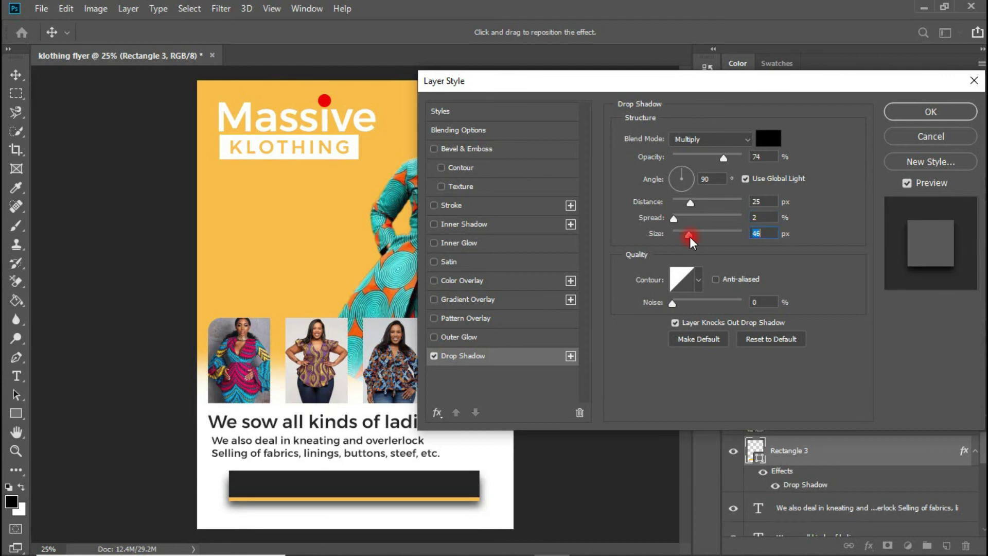
{"action": "left_click_drag", "start_coordinate": [690, 236], "coordinate": [681, 236]}
{"action": "left_click_drag", "start_coordinate": [755, 235], "coordinate": [788, 218]}
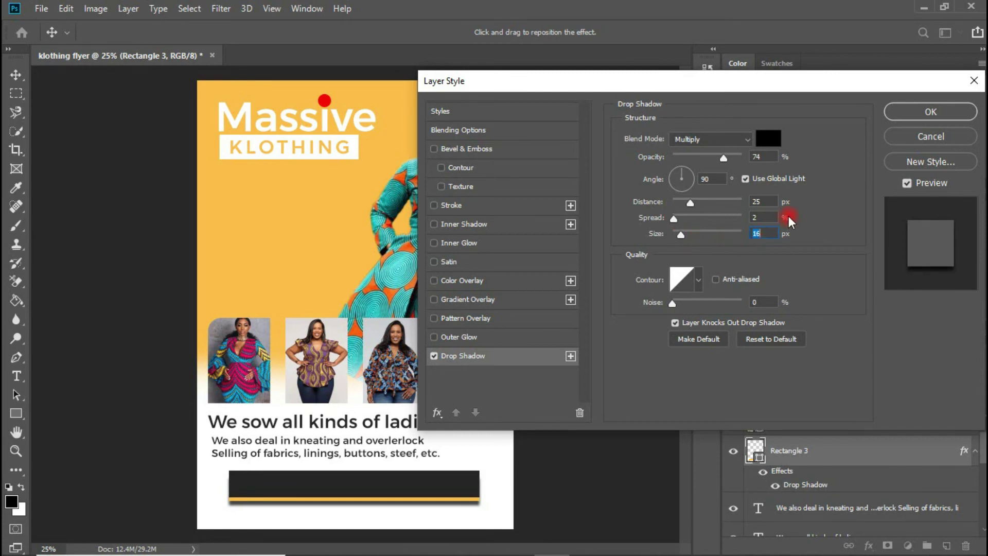
{"action": "left_click", "coordinate": [924, 112]}
Step: Warp the shadowed rectangle so the middle of its lower edge bends slightly upward, leaving the shadow lifted at the ends
{"action": "mouse_move", "coordinate": [797, 452]}
{"action": "left_mouse_down"}
{"action": "mouse_move", "coordinate": [827, 433]}
{"action": "mouse_move", "coordinate": [783, 461]}
{"action": "mouse_move", "coordinate": [792, 449]}
{"action": "left_mouse_up"}
{"action": "key", "text": "ctrl+t"}
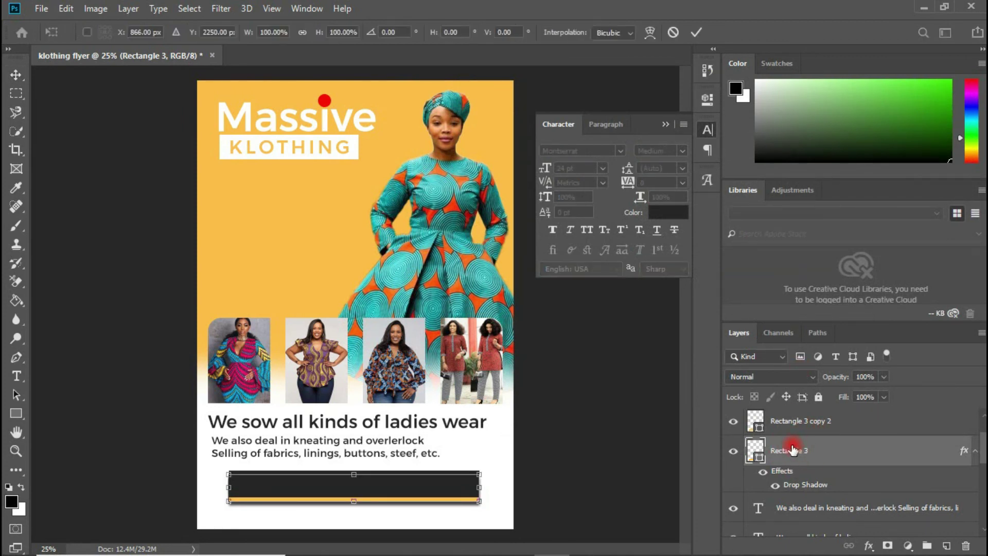
{"action": "right_click", "coordinate": [397, 493]}
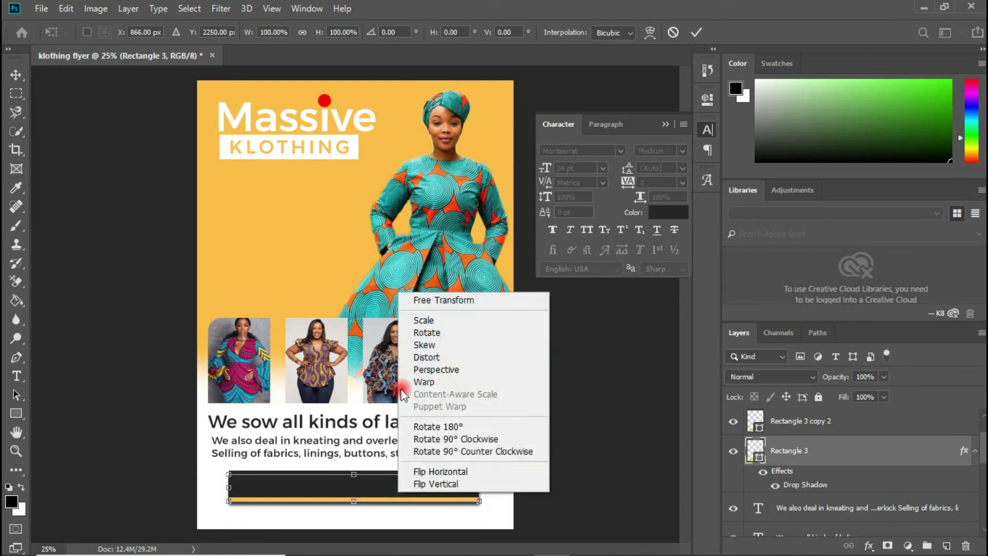
{"action": "left_click", "coordinate": [453, 381]}
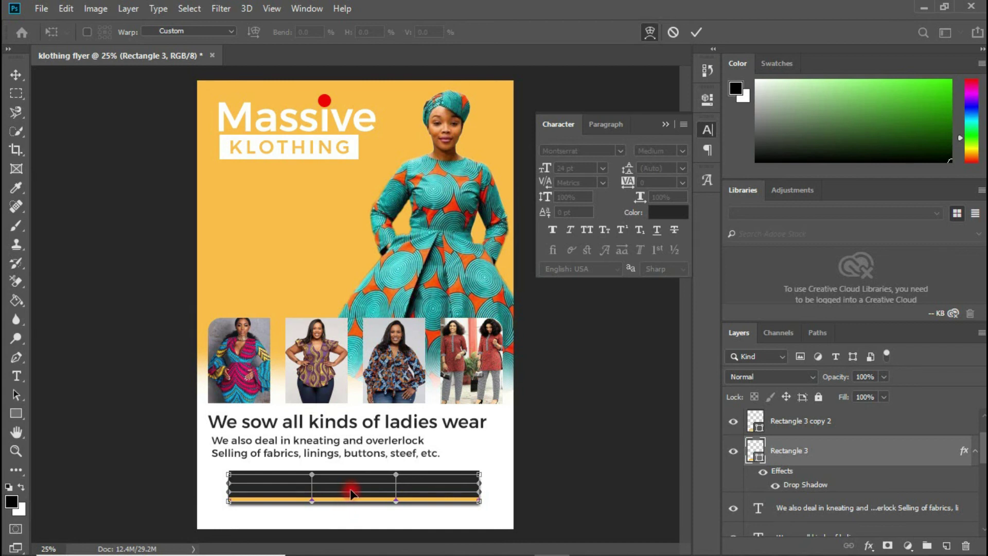
{"action": "left_click_drag", "start_coordinate": [321, 473], "coordinate": [320, 480]}
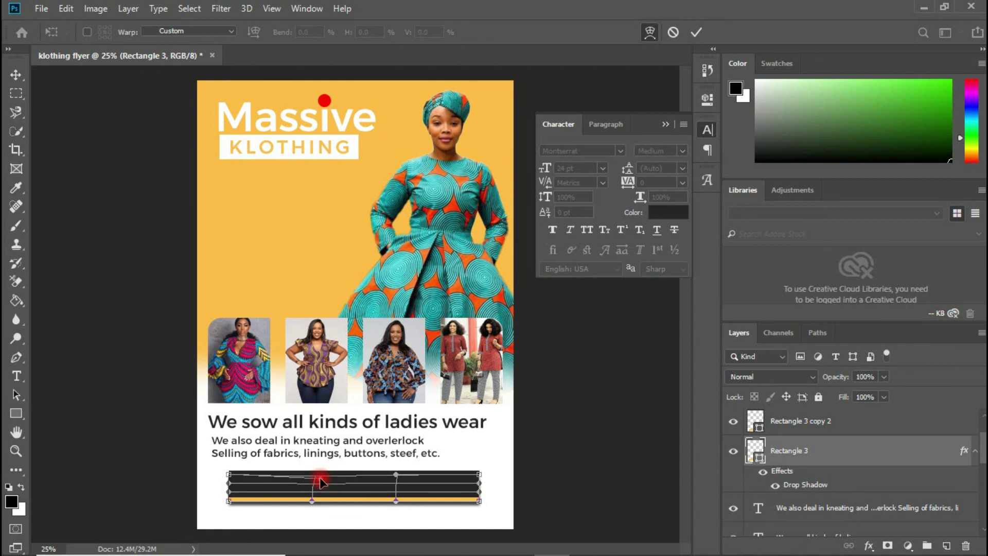
{"action": "key", "text": "ctrl+z"}
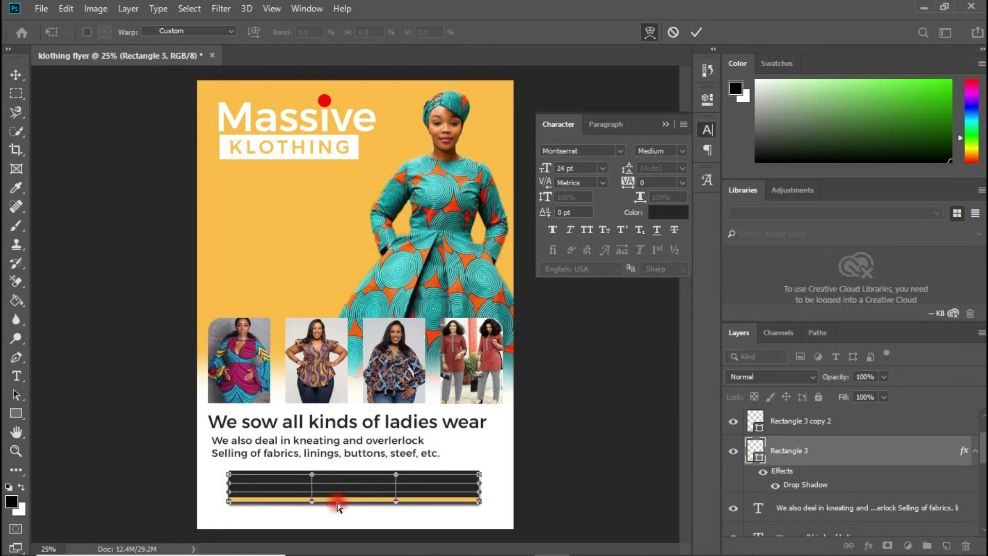
{"action": "left_click_drag", "start_coordinate": [341, 502], "coordinate": [344, 498]}
{"action": "key", "text": "Return"}
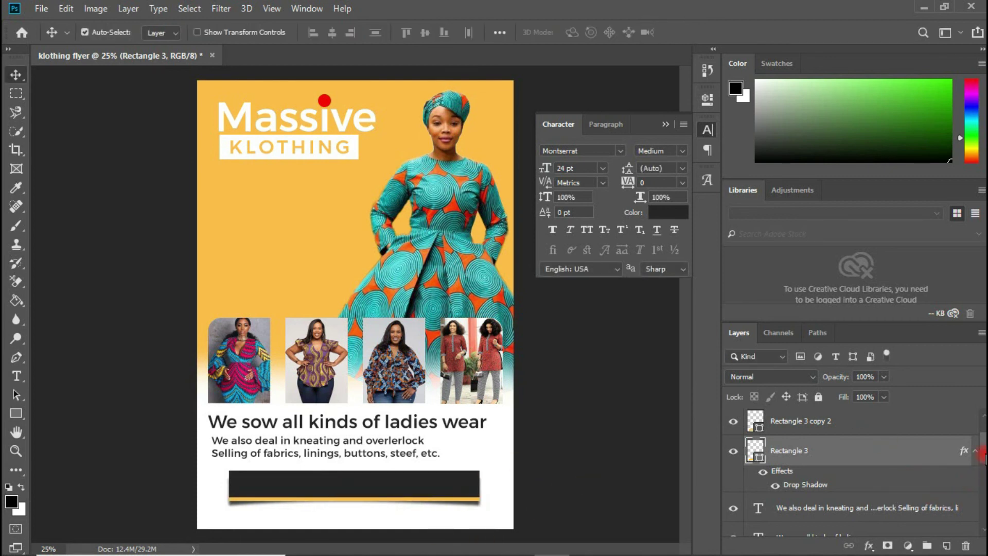
Step: Link the three contact-bar rectangle layers and group them under the name "shapes"
{"action": "mouse_move", "coordinate": [983, 453]}
{"action": "left_mouse_down"}
{"action": "mouse_move", "coordinate": [983, 461]}
{"action": "mouse_move", "coordinate": [984, 442]}
{"action": "left_mouse_up"}
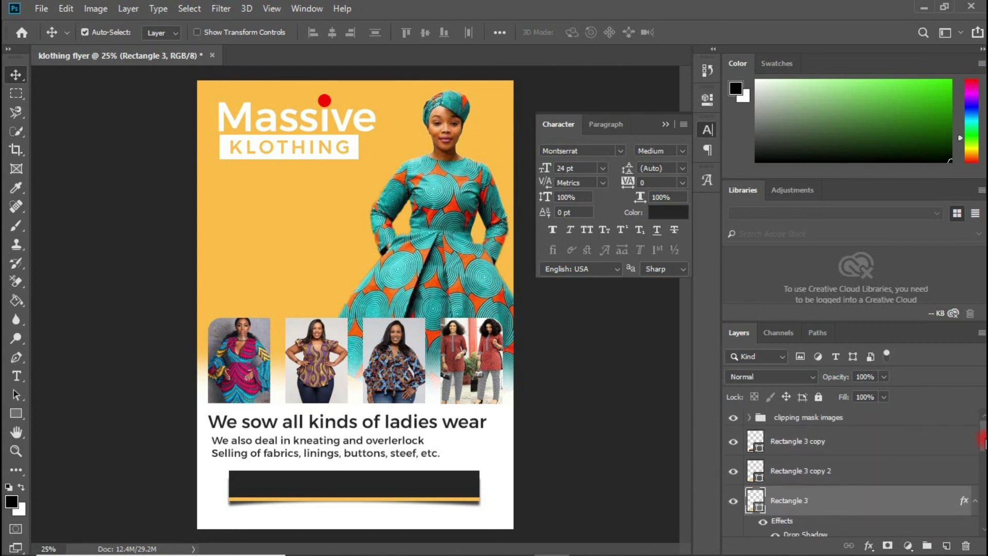
{"action": "left_click", "coordinate": [818, 443], "text": "shift"}
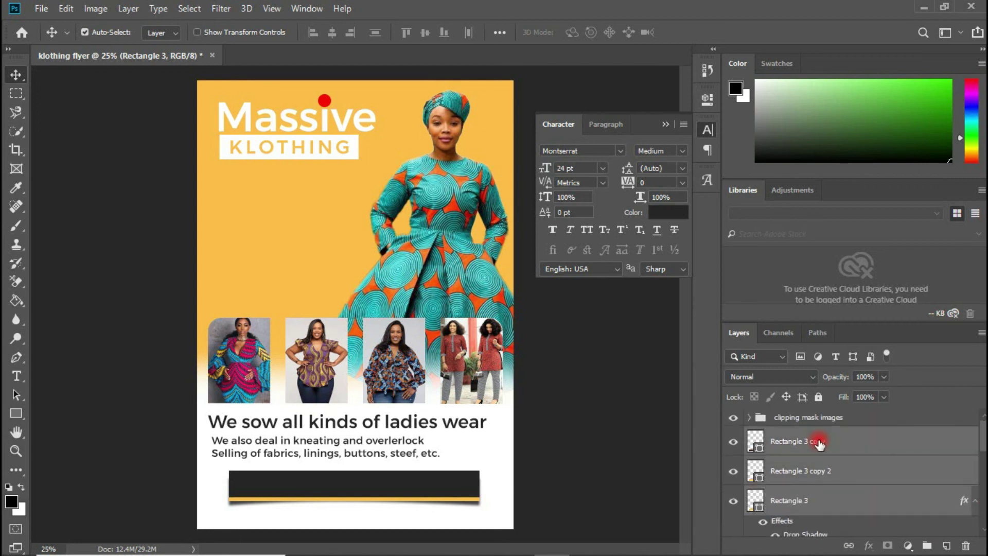
{"action": "left_click", "coordinate": [852, 543]}
{"action": "key", "text": "ctrl+g"}
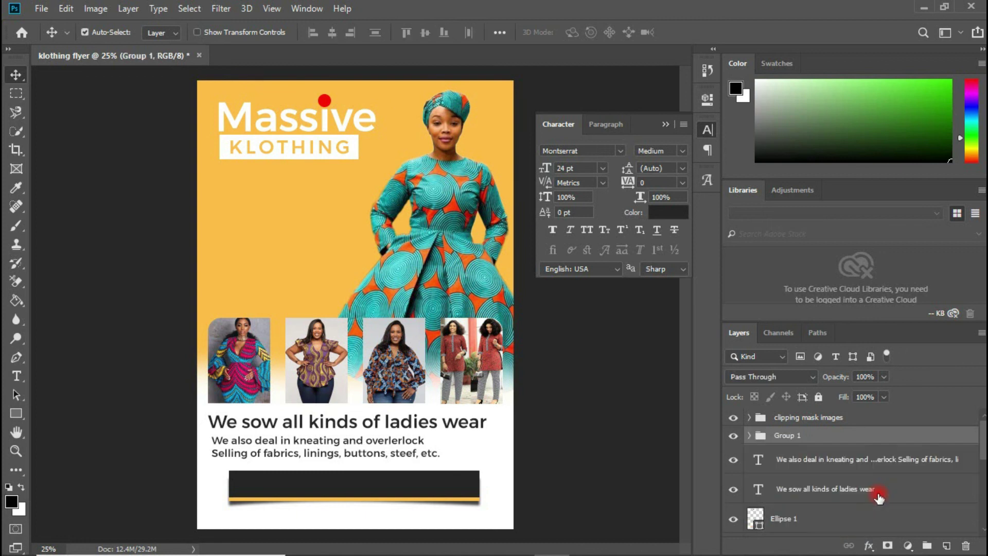
{"action": "double_click", "coordinate": [784, 435]}
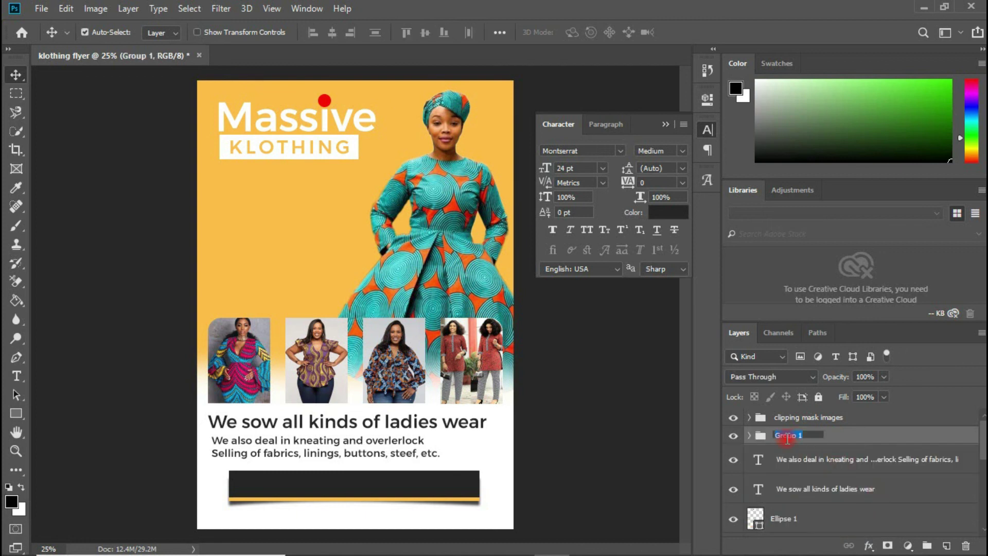
{"action": "type", "text": "shapes"}
{"action": "key", "text": "Return"}
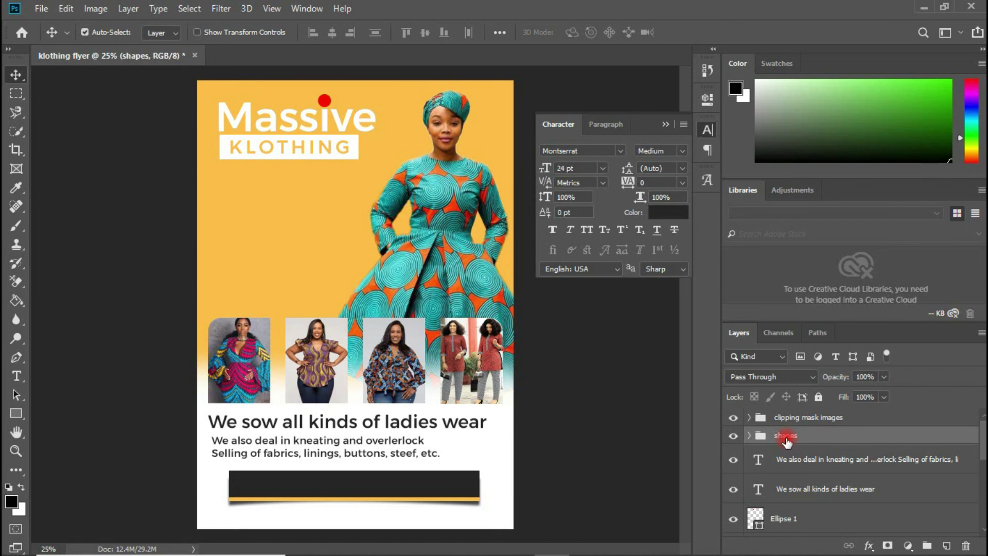
Step: Bring the contact phone numbers over from the Notepad text document onto the dark bar and colour them white ffffff
{"action": "mouse_move", "coordinate": [658, 546]}
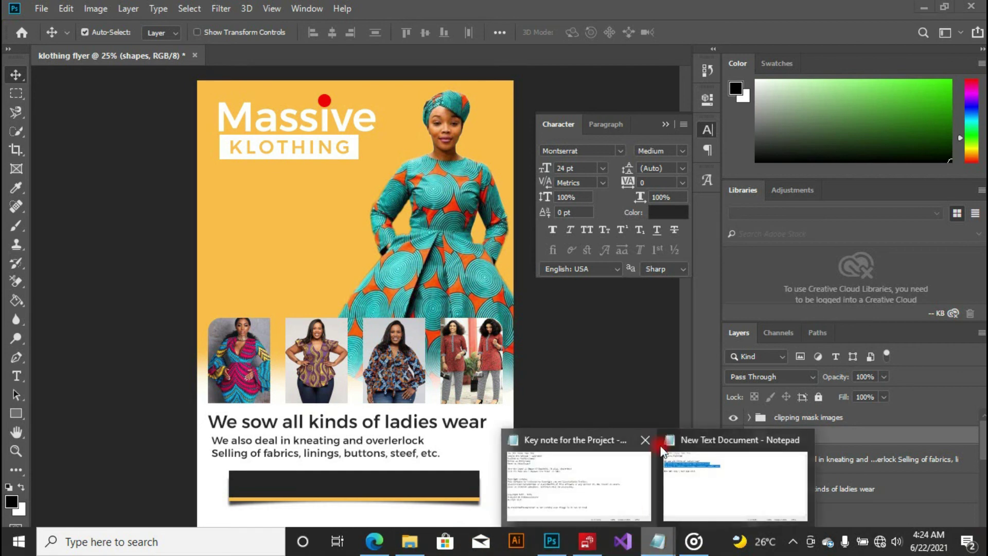
{"action": "left_click", "coordinate": [720, 481]}
{"action": "left_click", "coordinate": [178, 140]}
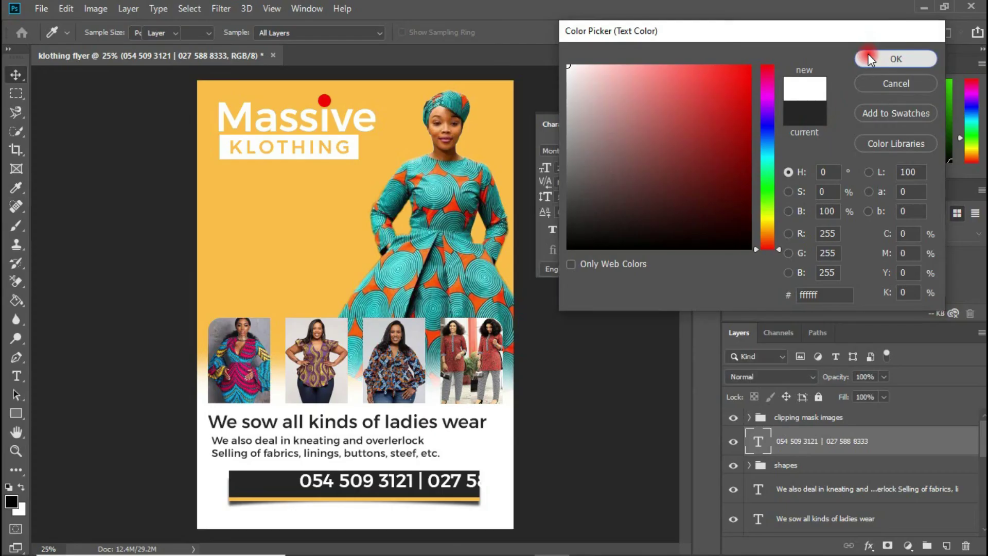
{"action": "left_click", "coordinate": [871, 58]}
Step: Set the phone-number text's font to Helvetica Inserat LT Std Roman
{"action": "left_click", "coordinate": [588, 150]}
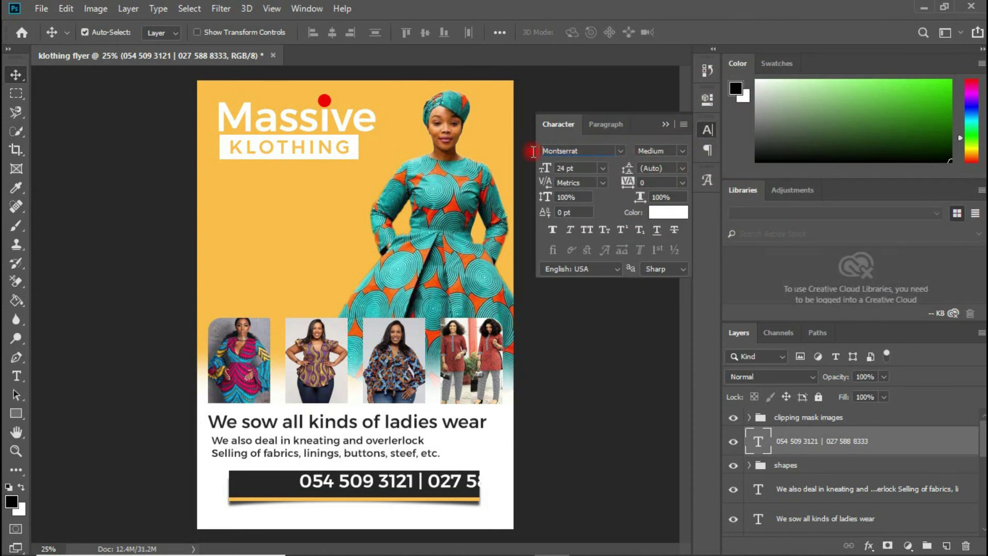
{"action": "type", "text": "h"}
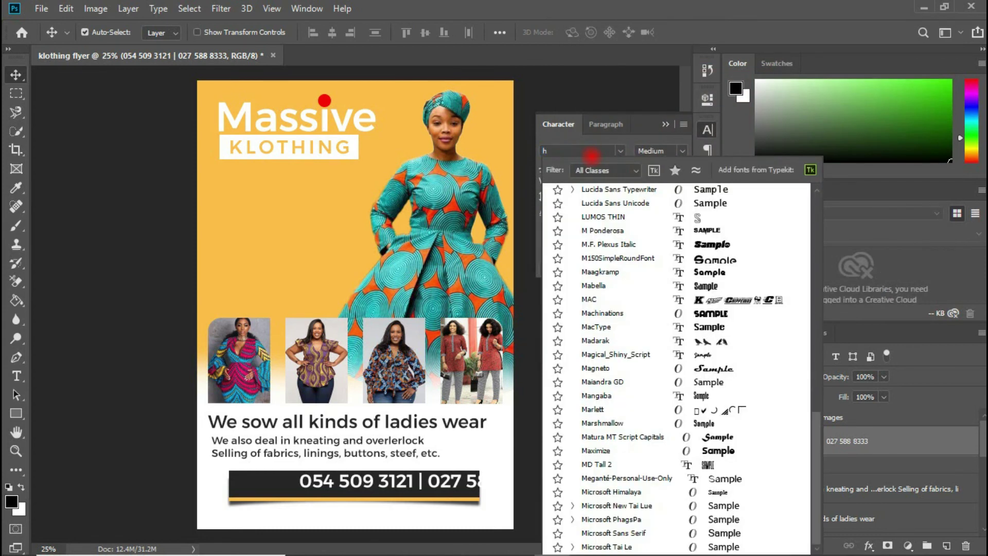
{"action": "type", "text": "elvetica Inserat ..."}
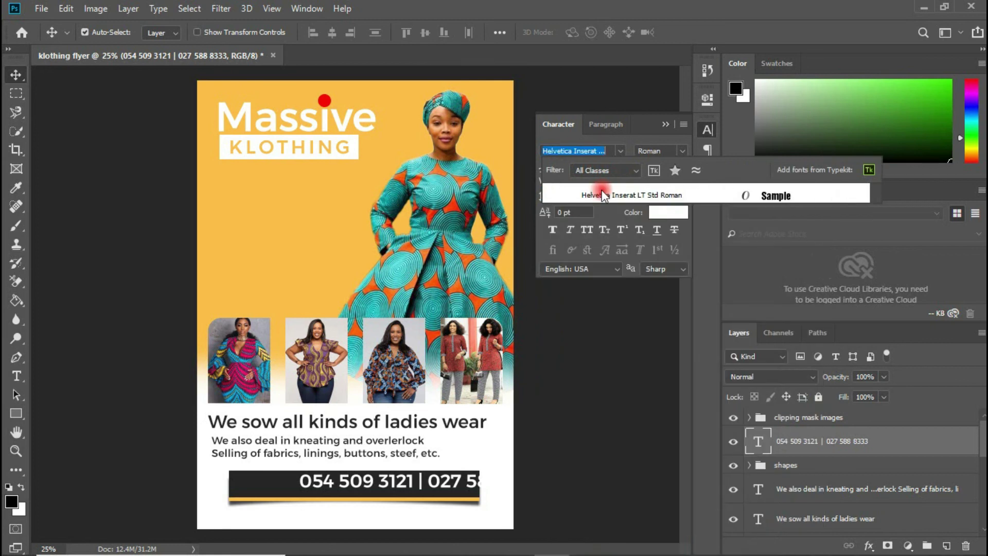
{"action": "left_click", "coordinate": [604, 193]}
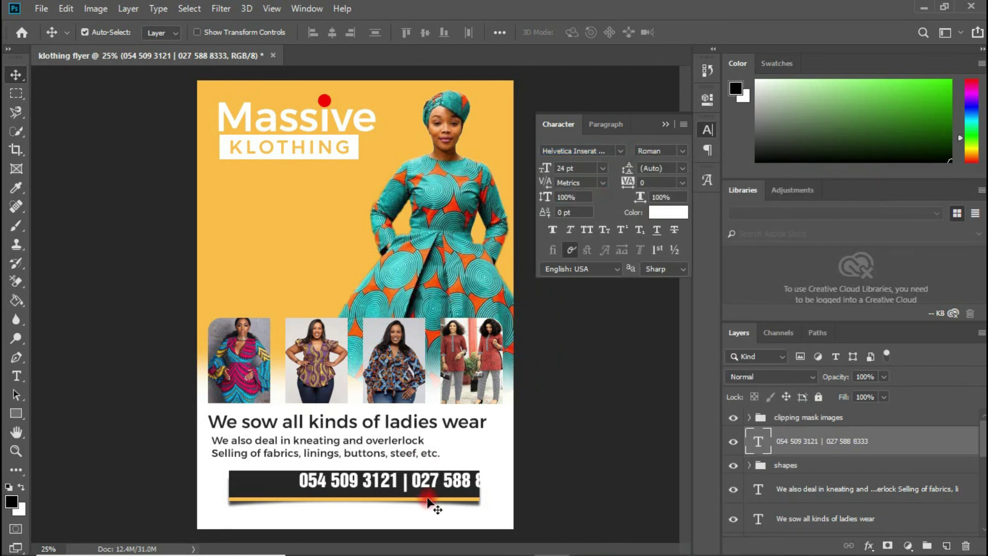
Step: Centre the phone-number text on the dark bar and enlarge it to about 112% so it nearly spans the bar
{"action": "left_click_drag", "start_coordinate": [452, 483], "coordinate": [400, 483]}
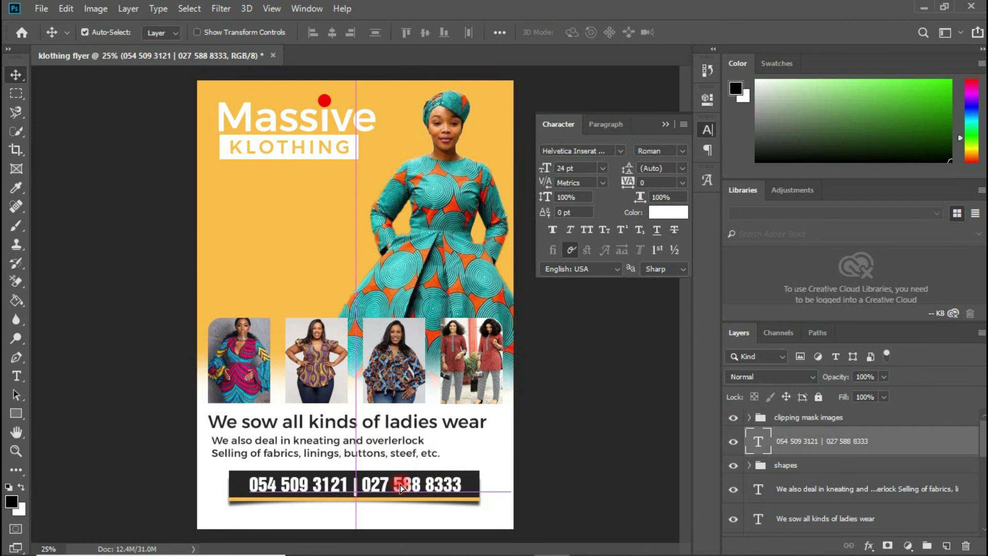
{"action": "key", "text": "ctrl"}
{"action": "key", "text": "ctrl+t"}
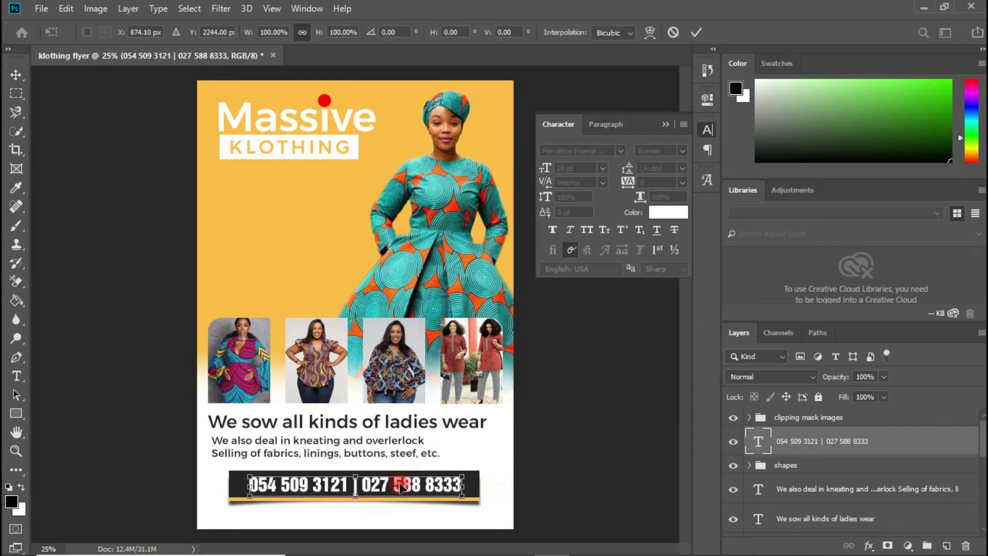
{"action": "left_click_drag", "start_coordinate": [462, 496], "coordinate": [482, 502]}
{"action": "key", "text": "ctrl+z"}
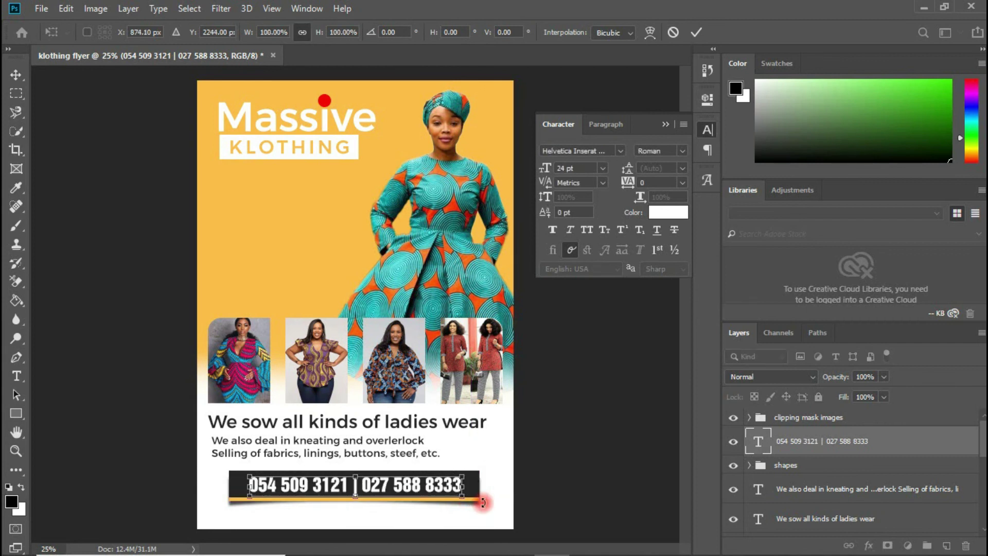
{"action": "left_click_drag", "start_coordinate": [462, 497], "coordinate": [475, 505]}
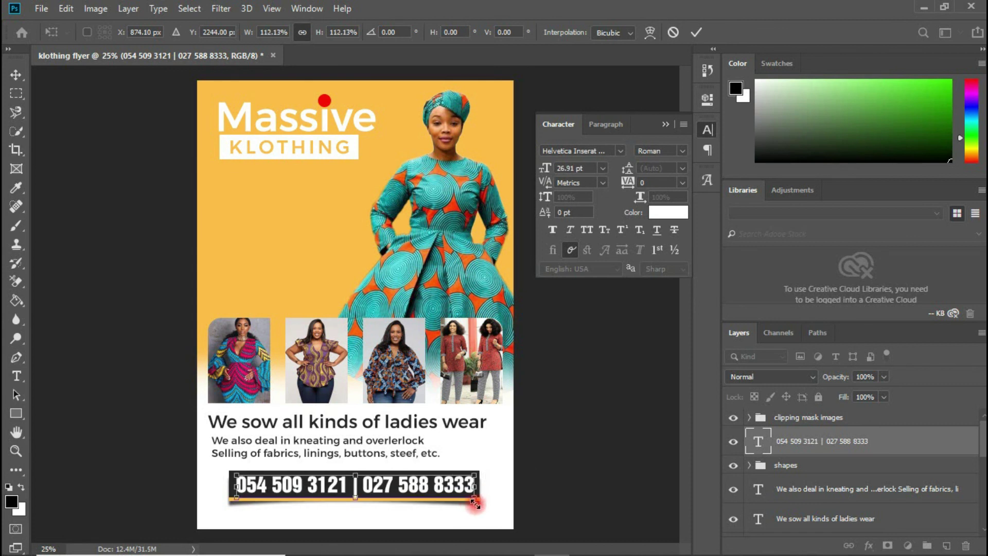
{"action": "key", "text": "Left"}
{"action": "key", "text": "Left"}
{"action": "key", "text": "Left"}
{"action": "key", "text": "Left"}
{"action": "key", "text": "Left"}
{"action": "key", "text": "Left"}
{"action": "key", "text": "Left"}
{"action": "key", "text": "Left"}
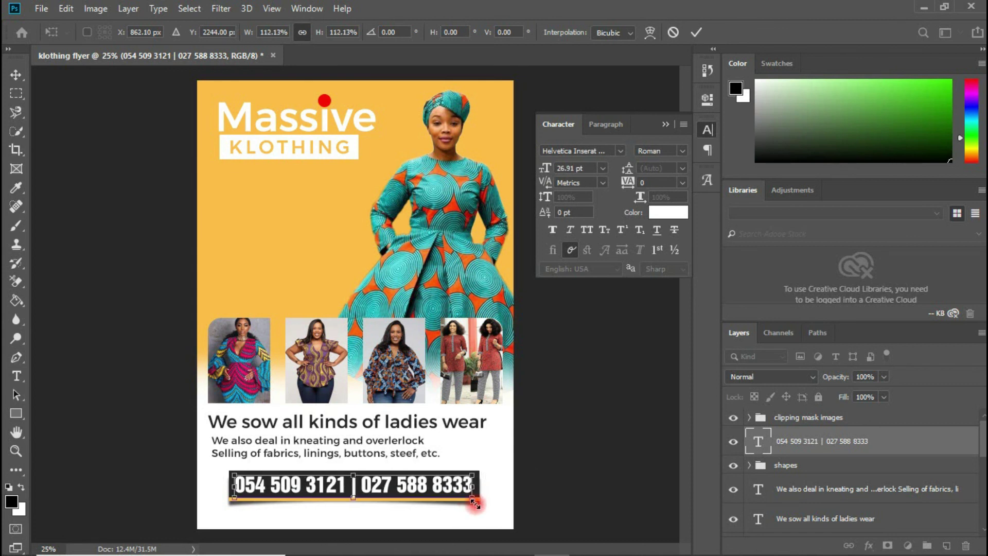
{"action": "key", "text": "Return"}
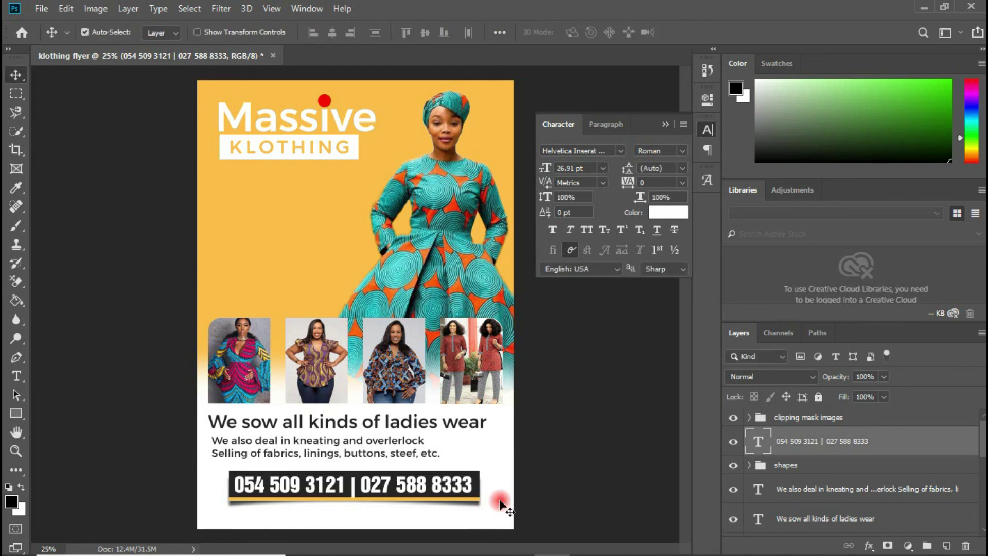
Step: Recolour the KLOTHING text with crimson b10c4a sampled from the flyer background
{"action": "left_click", "coordinate": [548, 153]}
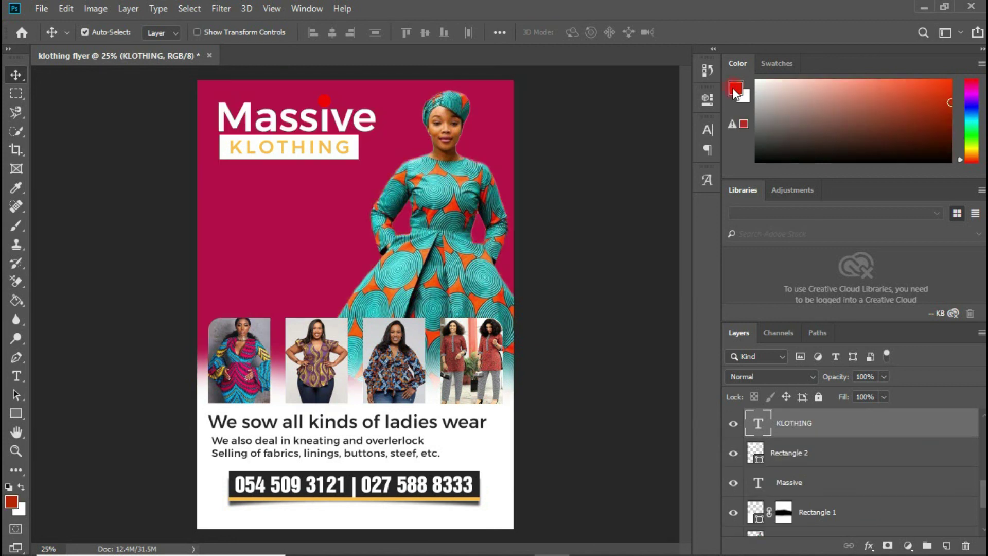
{"action": "left_click", "coordinate": [708, 130]}
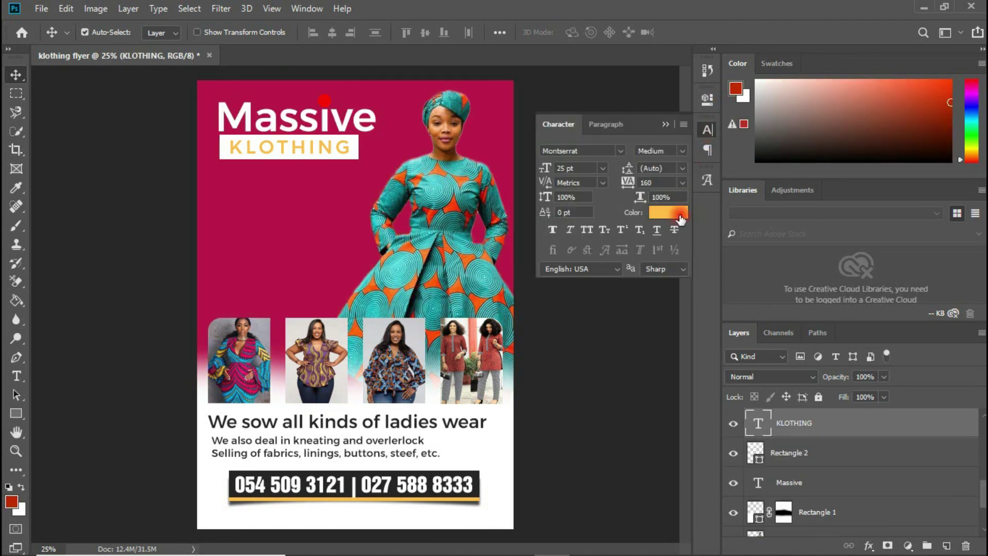
{"action": "left_click", "coordinate": [663, 211]}
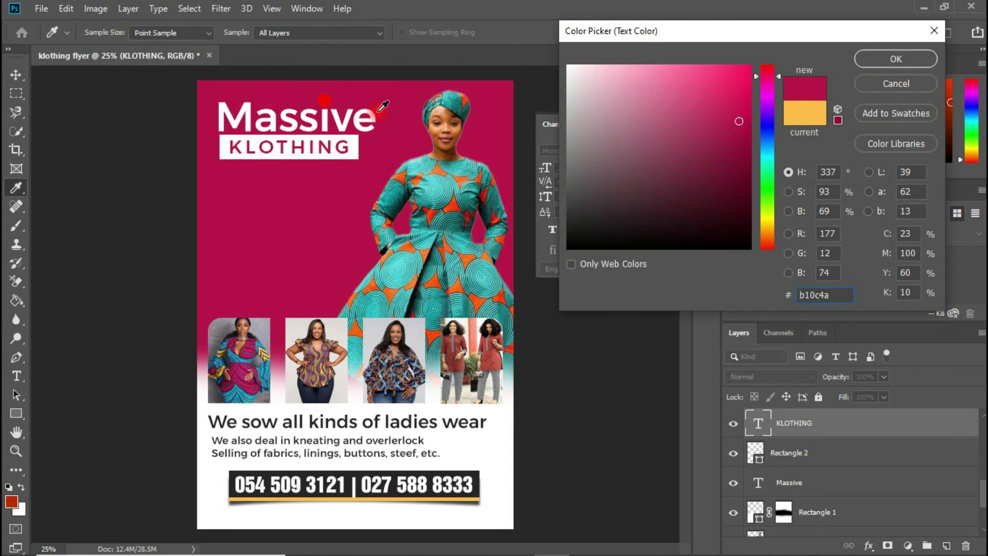
{"action": "left_click", "coordinate": [875, 58]}
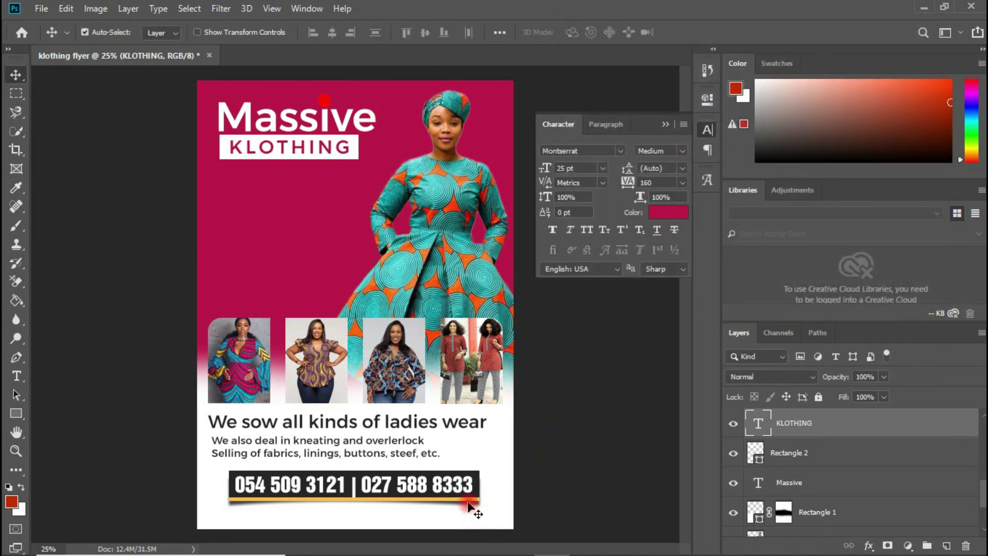
Step: Recolour the thin yellow strip under the contact bar with the background's crimson b10c4a
{"action": "left_click", "coordinate": [469, 504]}
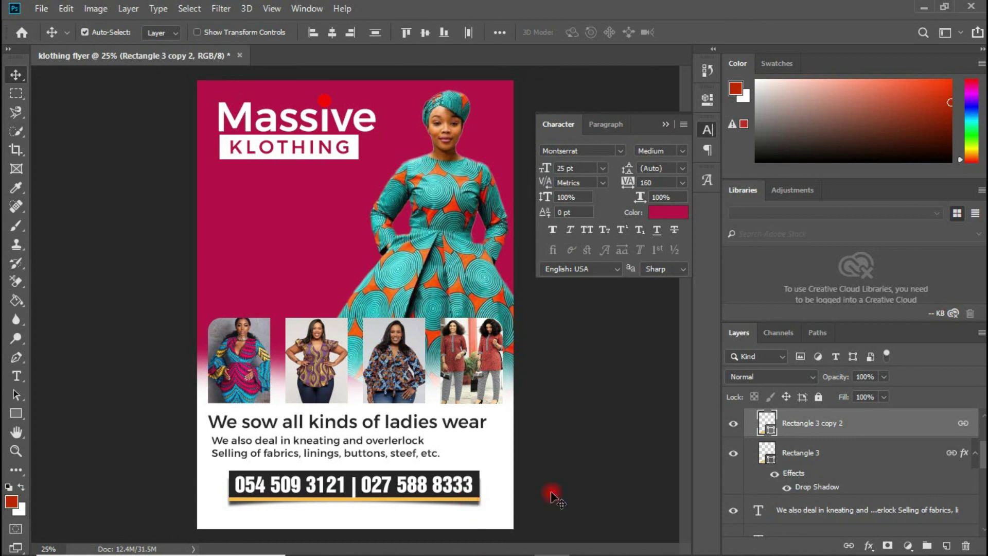
{"action": "double_click", "coordinate": [766, 423]}
{"action": "left_click", "coordinate": [292, 261]}
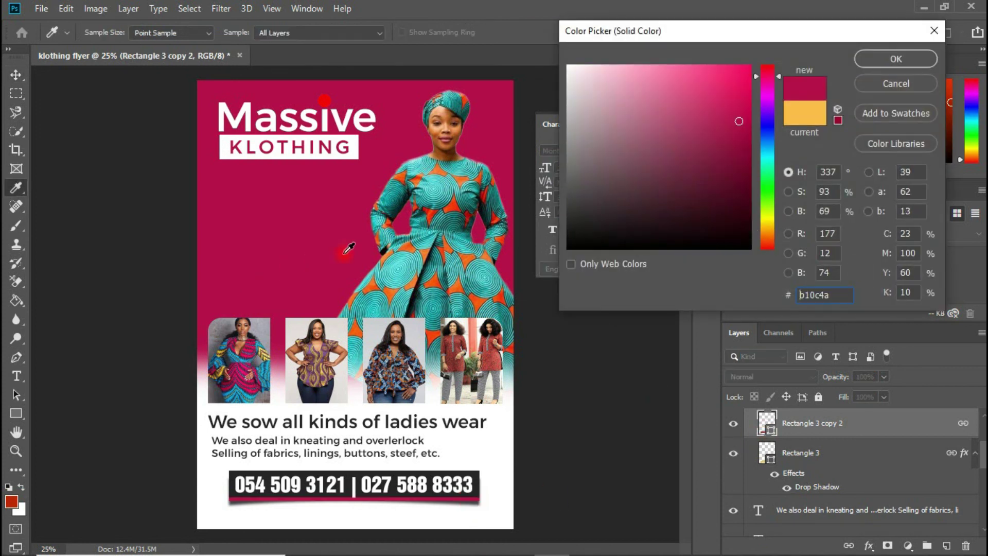
{"action": "left_click", "coordinate": [885, 58]}
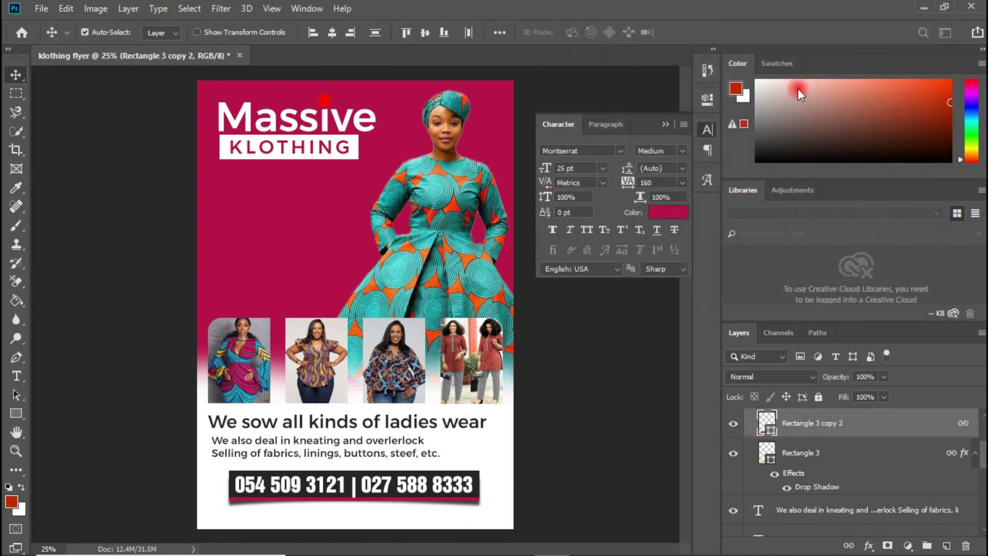